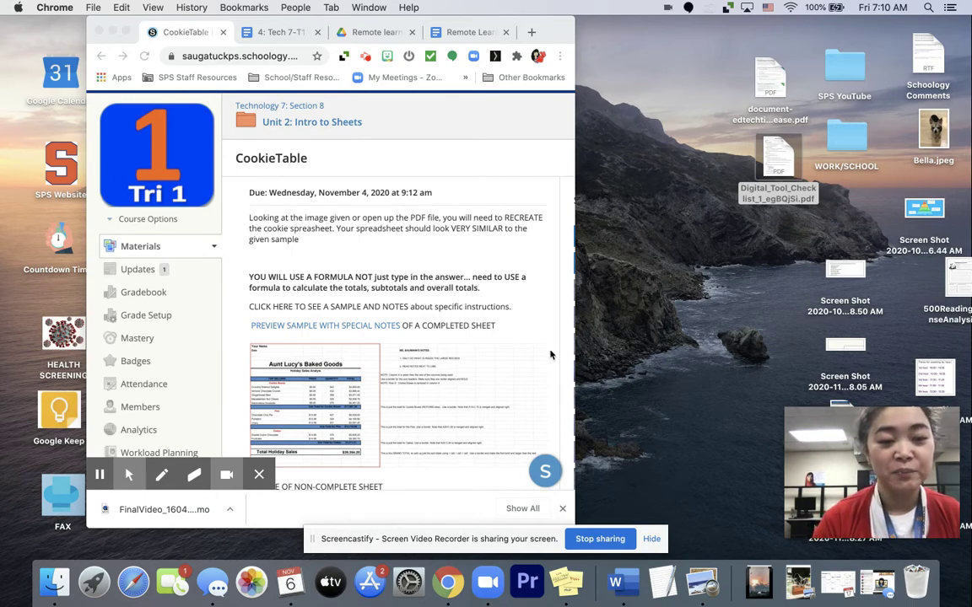
Review the CookieTable assignment instructions and sample images, and open the linked preview sample with special notes
{"action": "scroll", "coordinate": [496, 337], "scroll_direction": "down", "scroll_amount": 2}
{"action": "scroll", "coordinate": [496, 338], "scroll_direction": "down", "scroll_amount": 5}
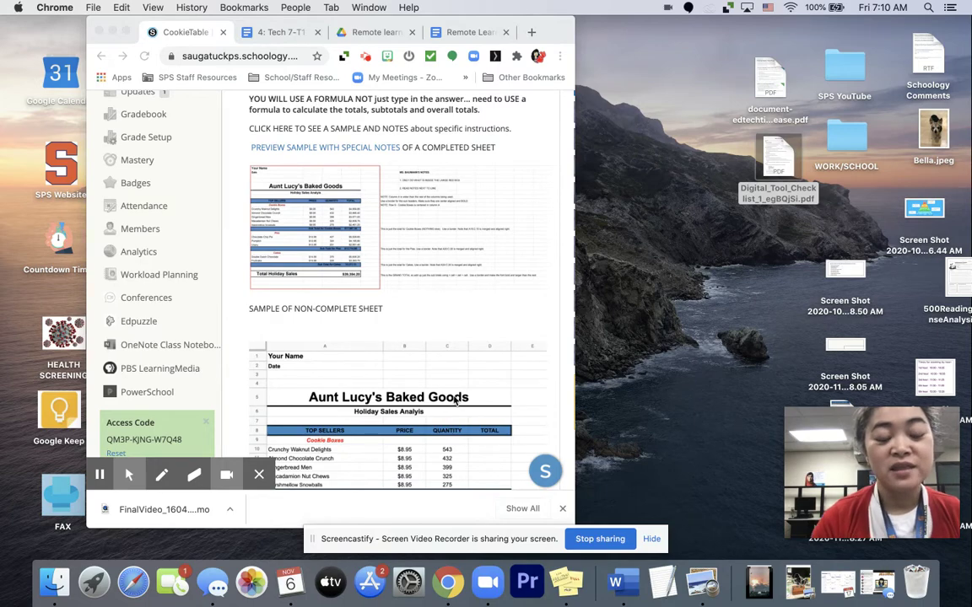
{"action": "scroll", "coordinate": [475, 340], "scroll_direction": "down", "scroll_amount": 1}
{"action": "scroll", "coordinate": [475, 339], "scroll_direction": "down", "scroll_amount": 2}
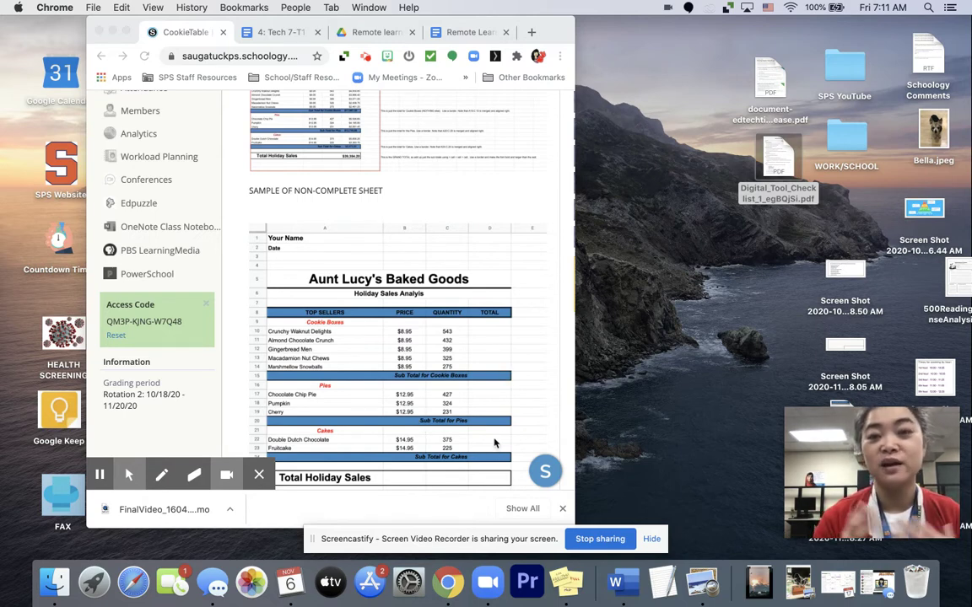
{"action": "scroll", "coordinate": [494, 443], "scroll_direction": "down", "scroll_amount": 1}
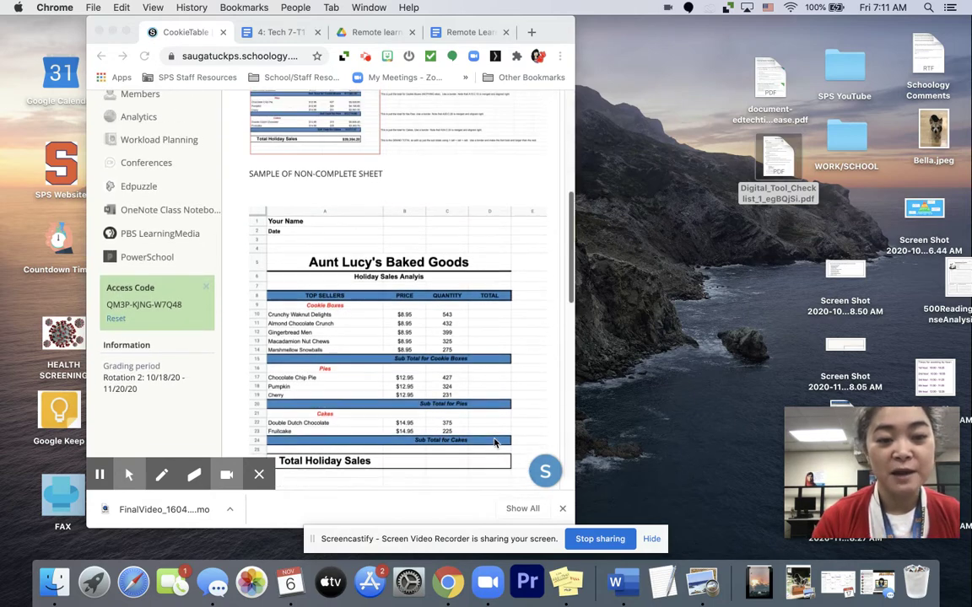
{"action": "scroll", "coordinate": [494, 443], "scroll_direction": "up", "scroll_amount": 4}
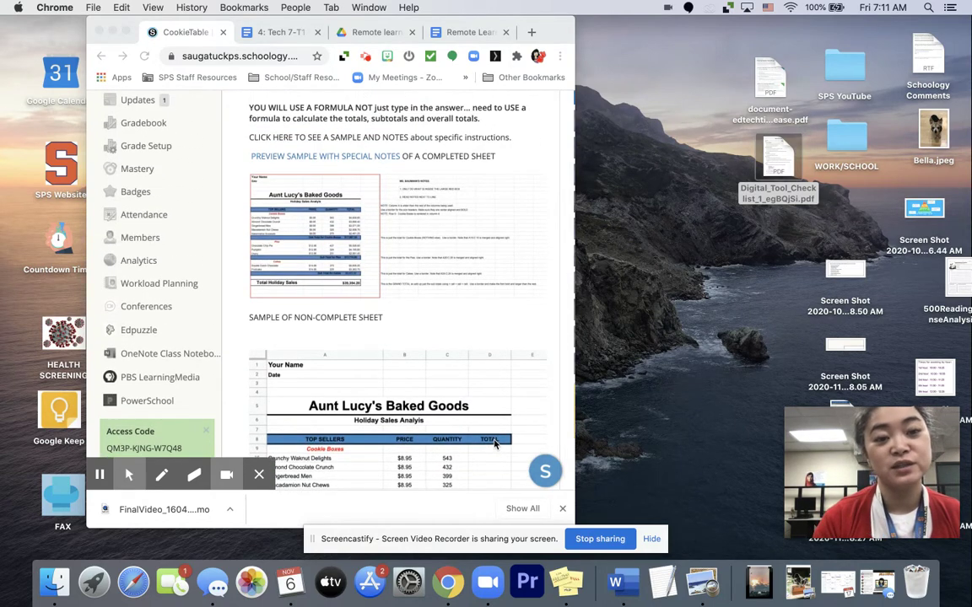
{"action": "scroll", "coordinate": [495, 443], "scroll_direction": "up", "scroll_amount": 1}
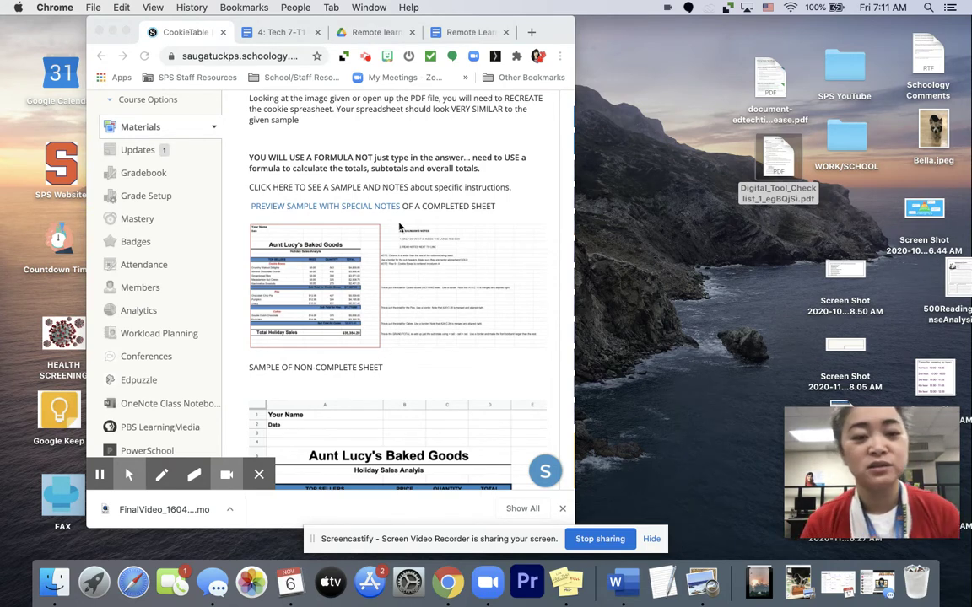
{"action": "left_click", "coordinate": [355, 208]}
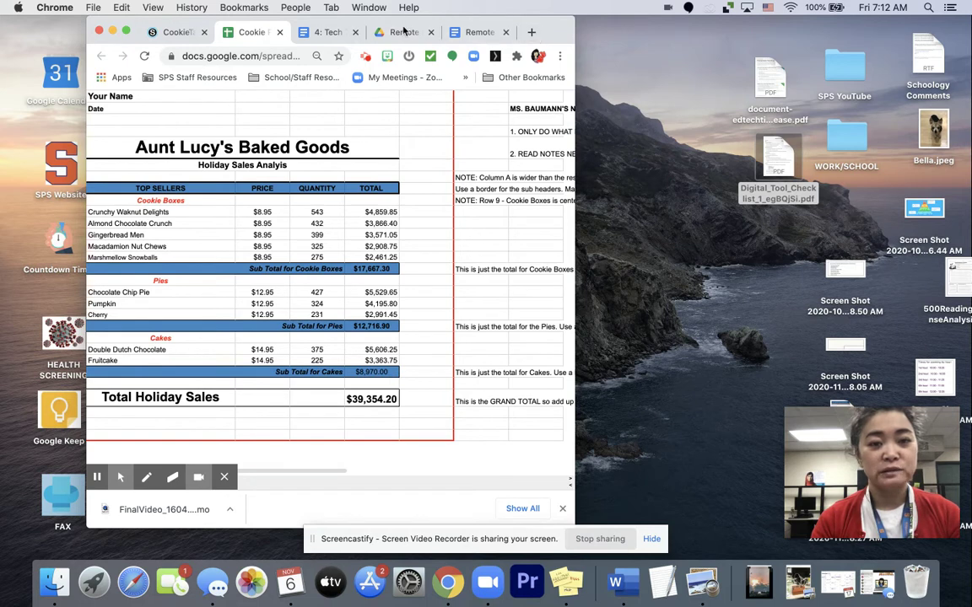
Open Google Drive in a new tab and go to the folder 2020_2021 > 1st Trimester > 1A:Tech 7 R2 Section 8
{"action": "left_click", "coordinate": [532, 32]}
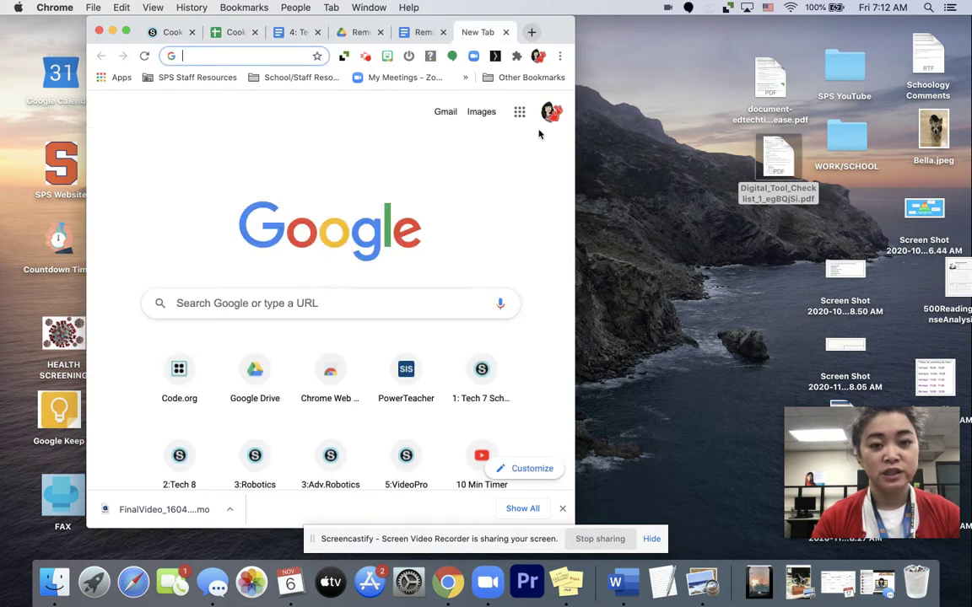
{"action": "left_click", "coordinate": [519, 111]}
{"action": "left_click", "coordinate": [529, 175]}
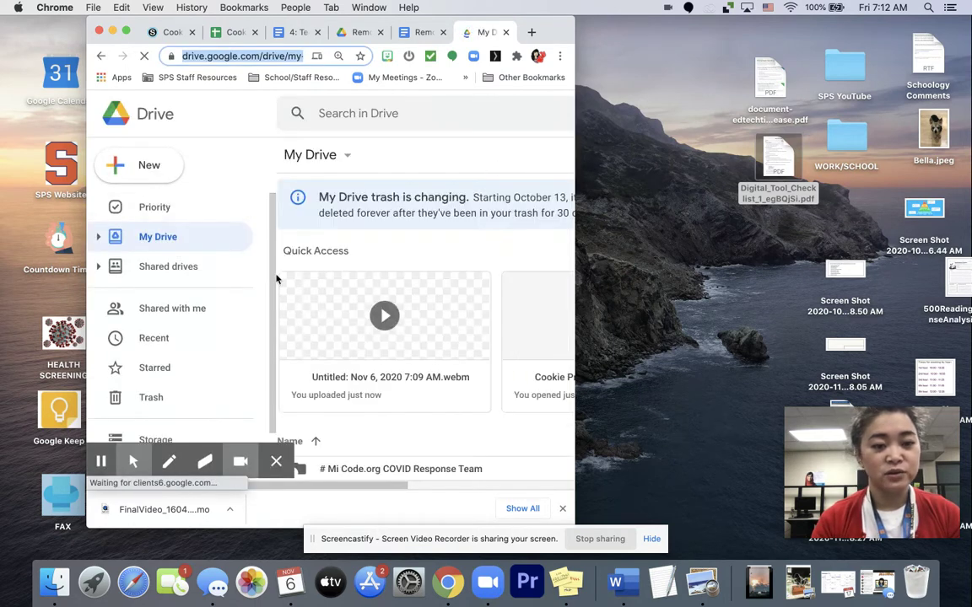
{"action": "scroll", "coordinate": [358, 354], "scroll_direction": "down", "scroll_amount": 5}
{"action": "left_click", "coordinate": [354, 283]}
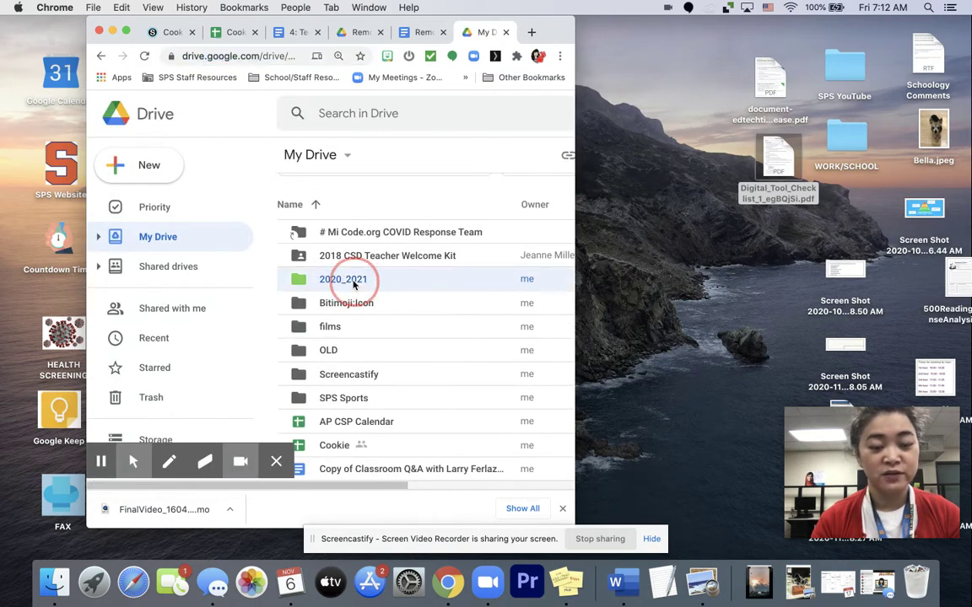
{"action": "double_click", "coordinate": [354, 283]}
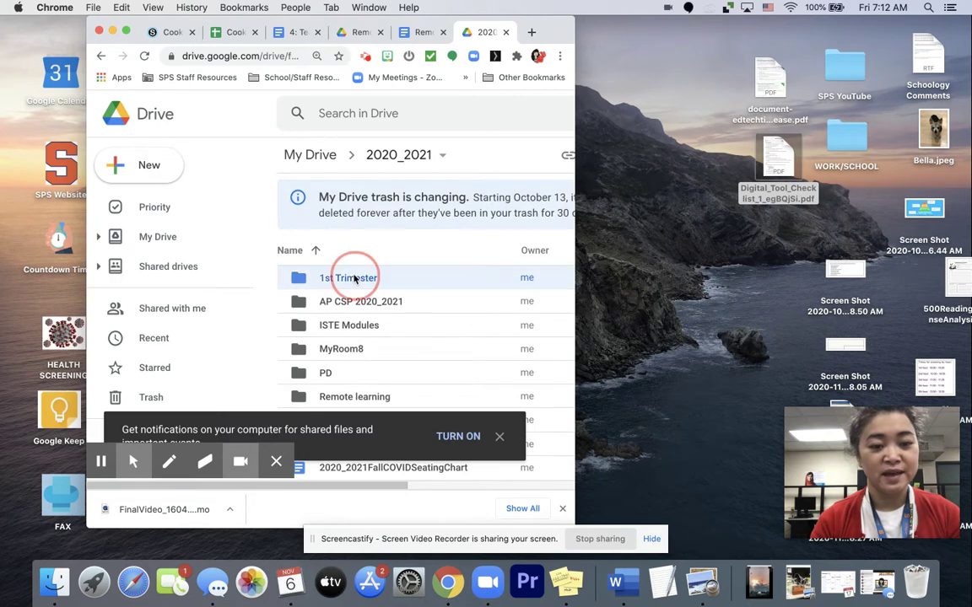
{"action": "double_click", "coordinate": [354, 279]}
{"action": "double_click", "coordinate": [337, 302]}
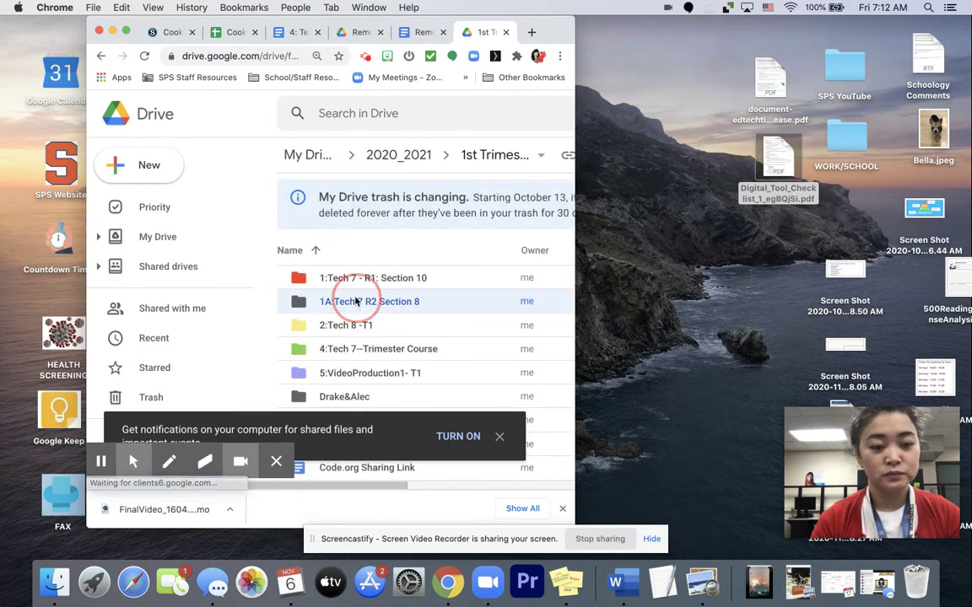
Create a new Google Sheets spreadsheet in this folder and name it with the author's last name followed by "- Cookie Table"
{"action": "left_click", "coordinate": [141, 165]}
{"action": "left_click", "coordinate": [165, 290]}
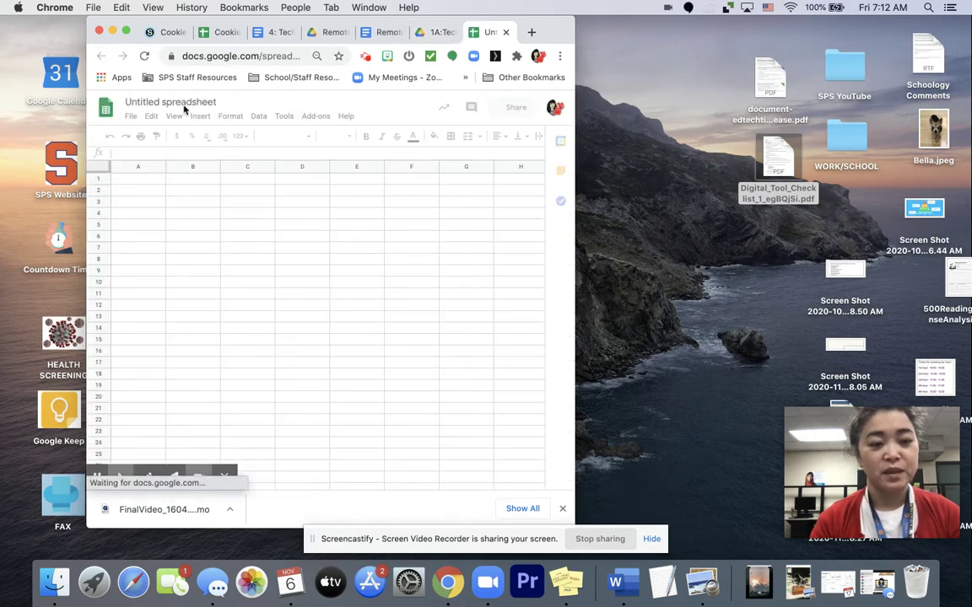
{"action": "left_click", "coordinate": [186, 100]}
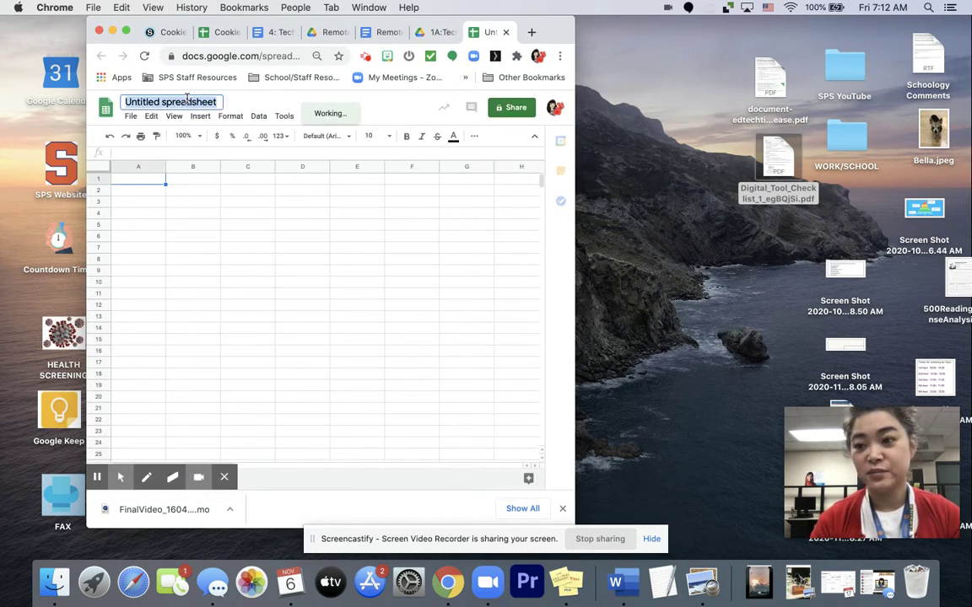
{"action": "type", "text": "Baum"}
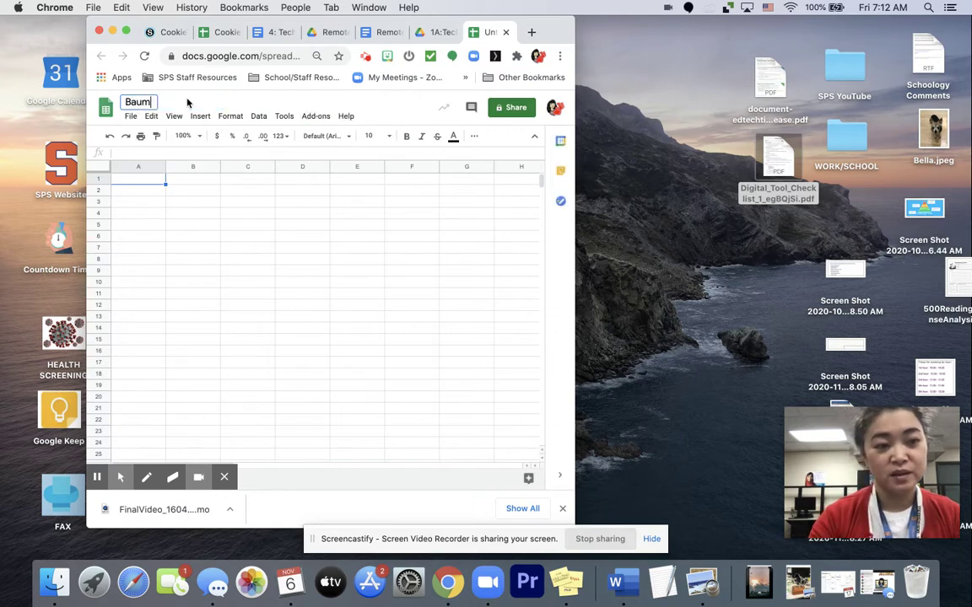
{"action": "type", "text": "ann - Co"}
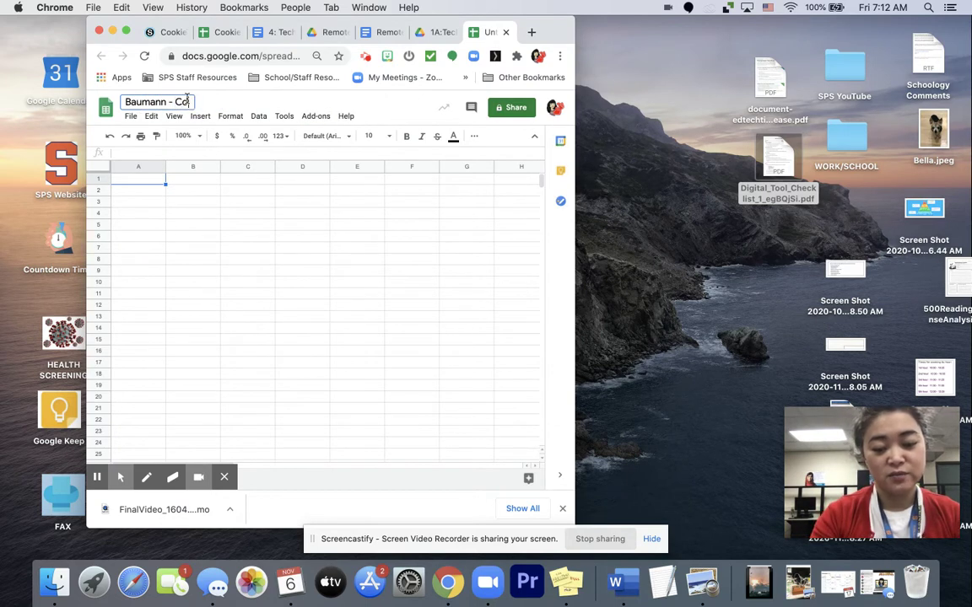
{"action": "type", "text": "okie Table"}
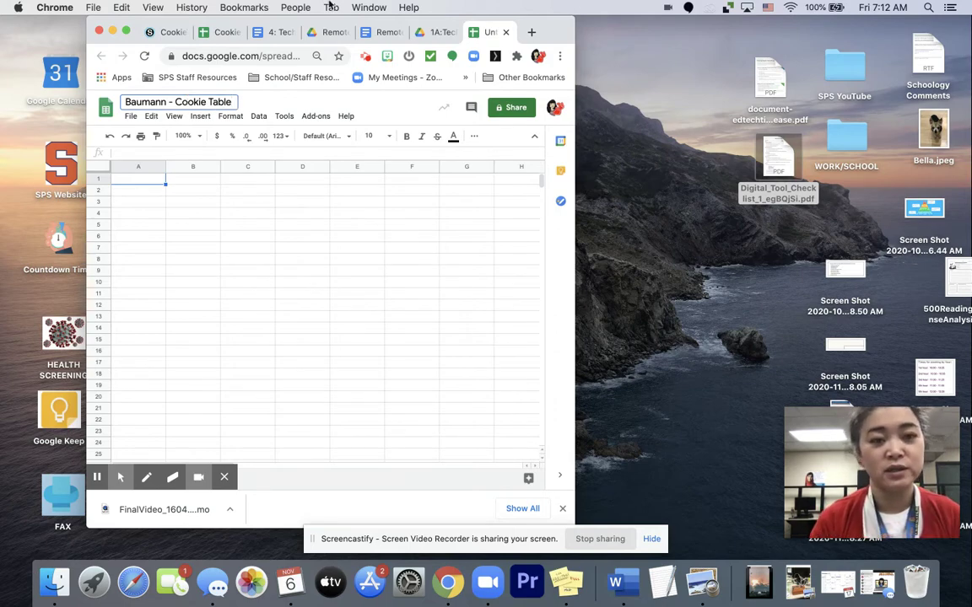
Move the new spreadsheet into its own window and arrange it beside the completed sample sheet
{"action": "left_click_drag", "start_coordinate": [487, 34], "coordinate": [901, 34]}
{"action": "left_click_drag", "start_coordinate": [472, 23], "coordinate": [416, 17]}
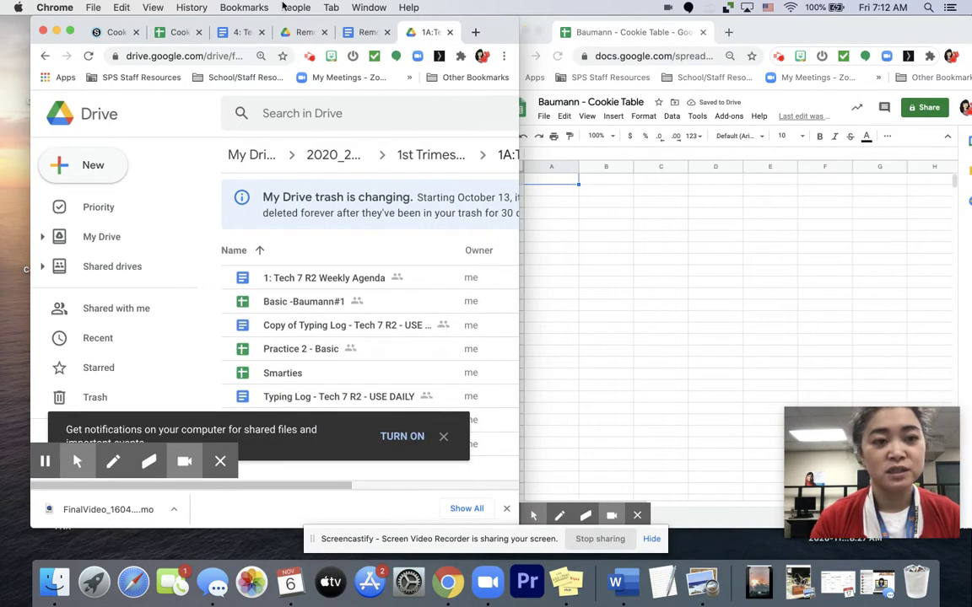
{"action": "left_click", "coordinate": [114, 33]}
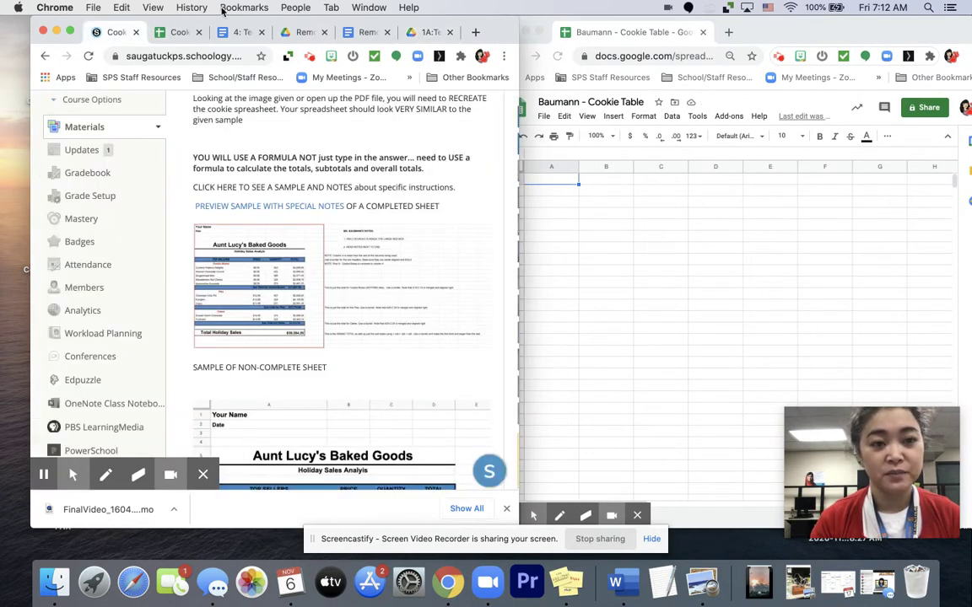
{"action": "left_click", "coordinate": [157, 34]}
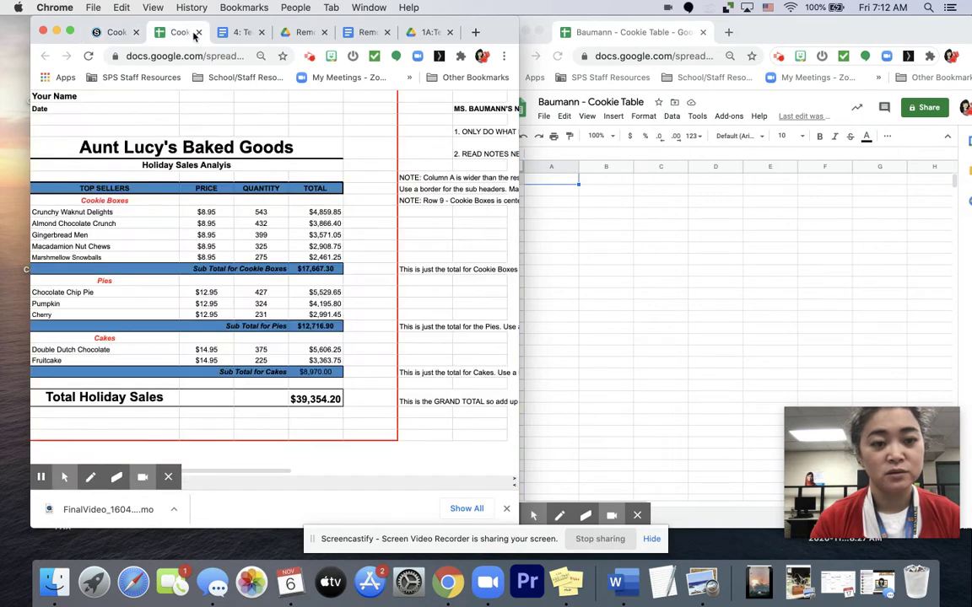
{"action": "left_click_drag", "start_coordinate": [811, 34], "coordinate": [864, 30]}
{"action": "left_click_drag", "start_coordinate": [784, 23], "coordinate": [745, 23]}
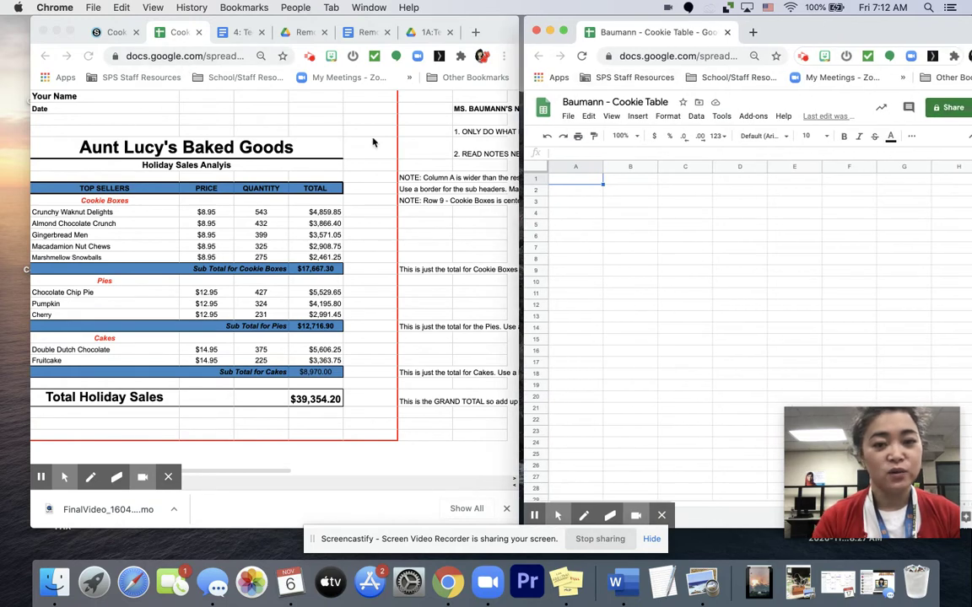
Enter the author's full name in cell A1 and the date 11/6/20 in cell A2
{"action": "type", "text": "Nicole Baumann"}
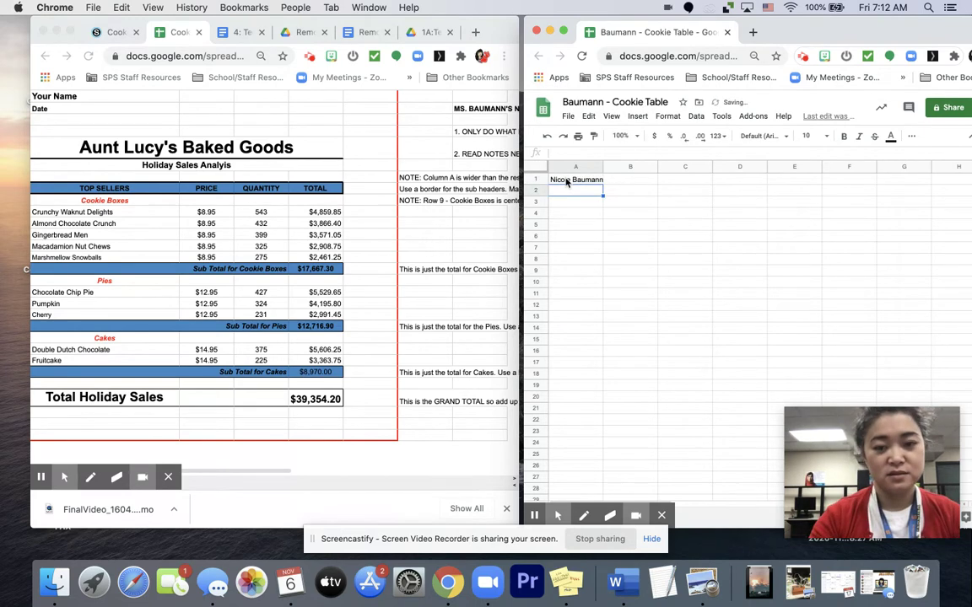
{"action": "key", "text": "Return"}
{"action": "type", "text": "11"}
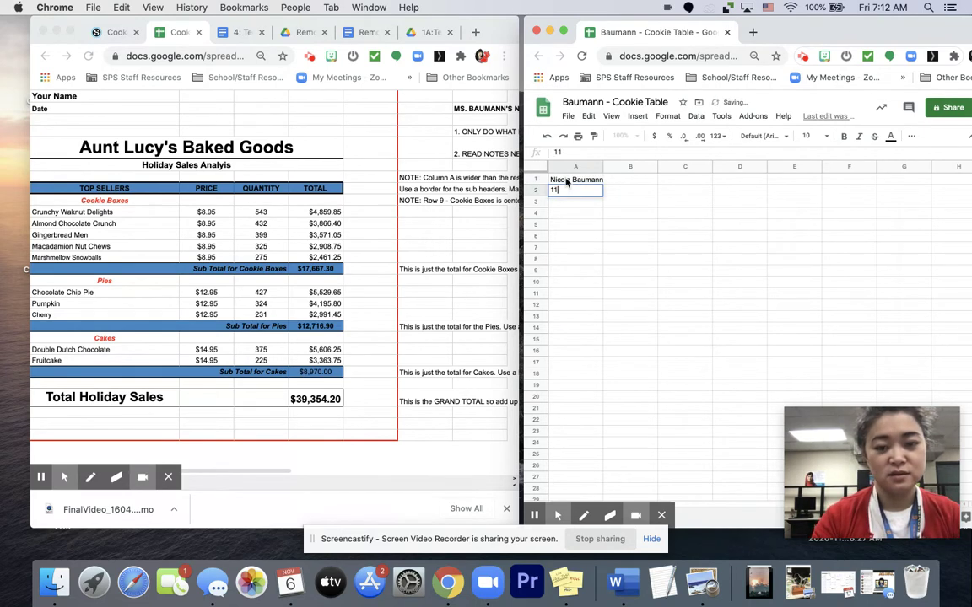
{"action": "type", "text": "/6/20"}
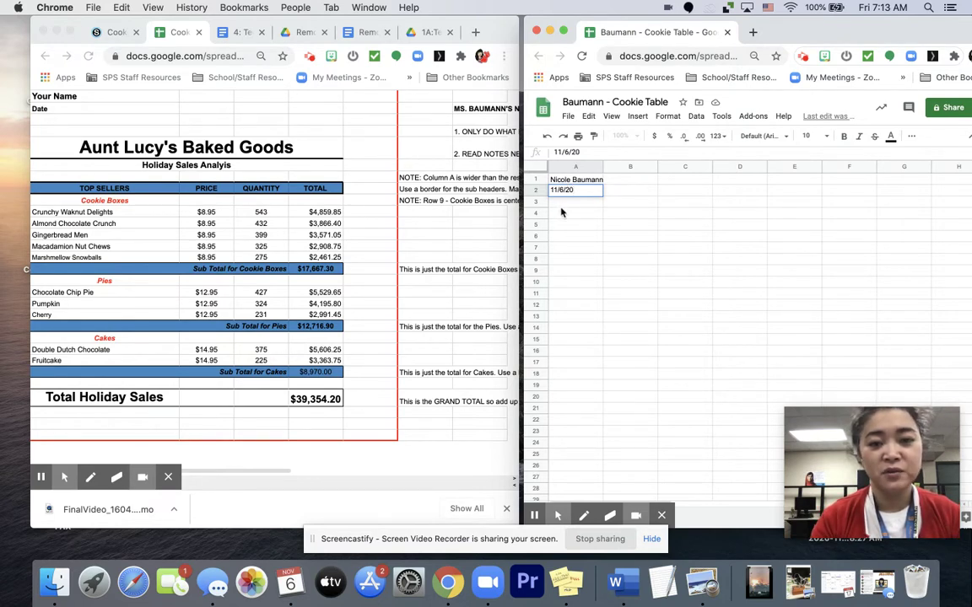
{"action": "key", "text": "Return"}
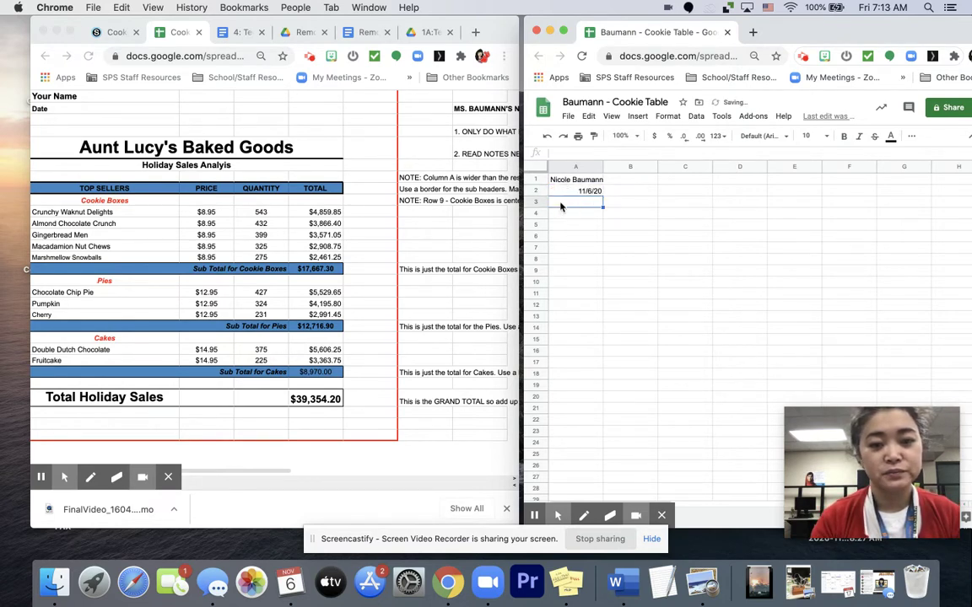
Enter the title "Aunt Lucy's Baked Goods" in cell A5
{"action": "left_click", "coordinate": [560, 212]}
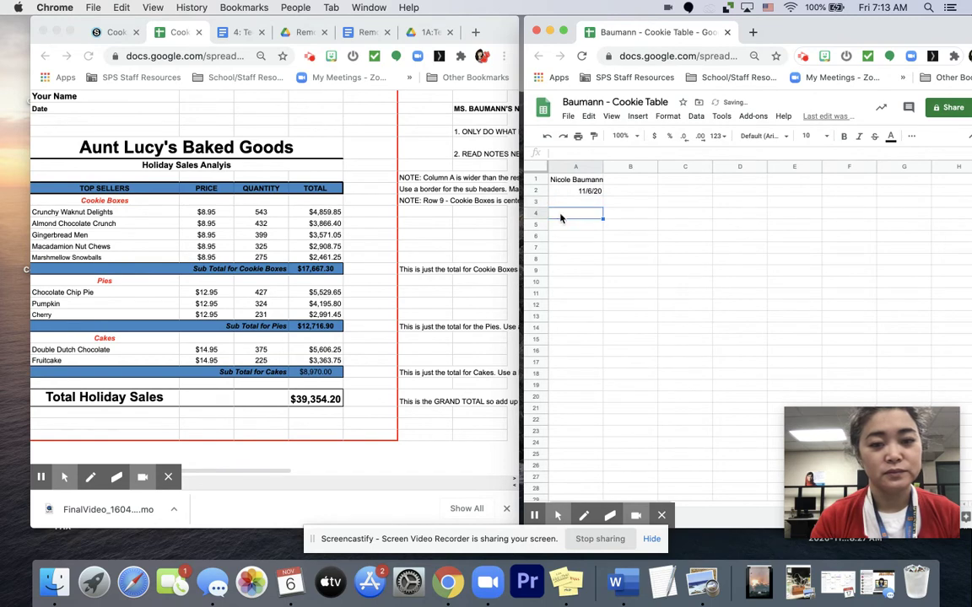
{"action": "left_click", "coordinate": [560, 226]}
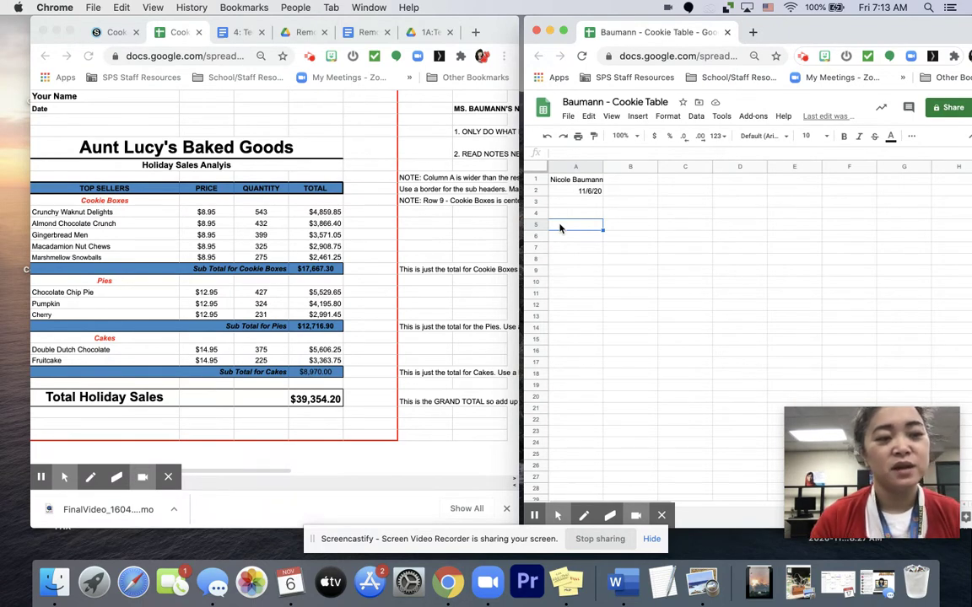
{"action": "type", "text": "Aun"}
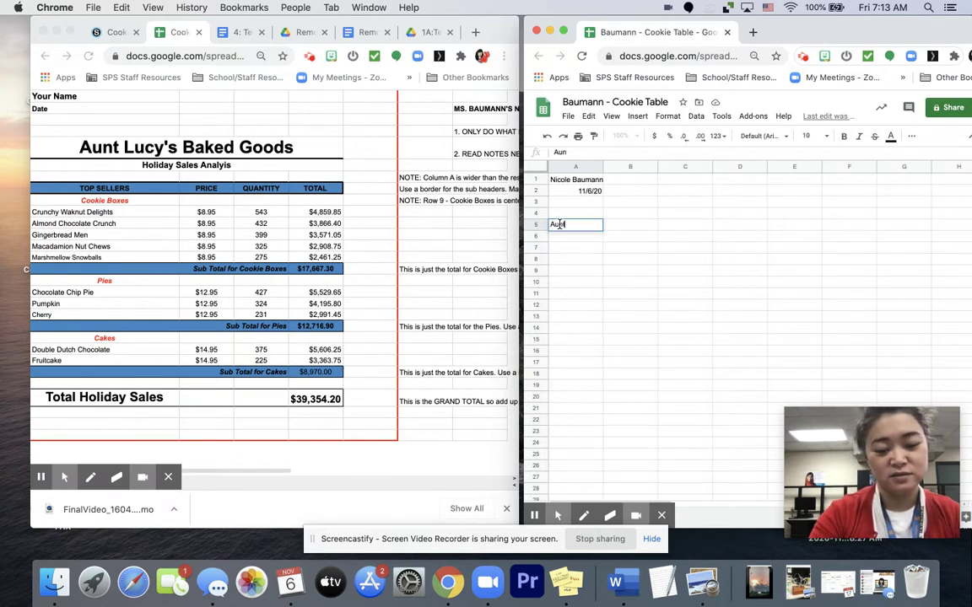
{"action": "type", "text": "t Lucy's B"}
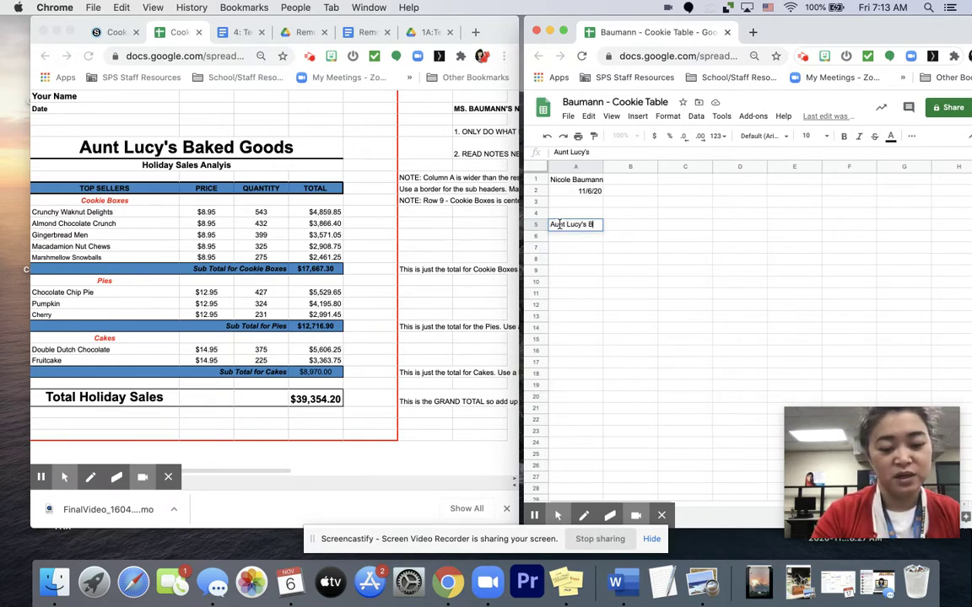
{"action": "type", "text": "aked Goo"}
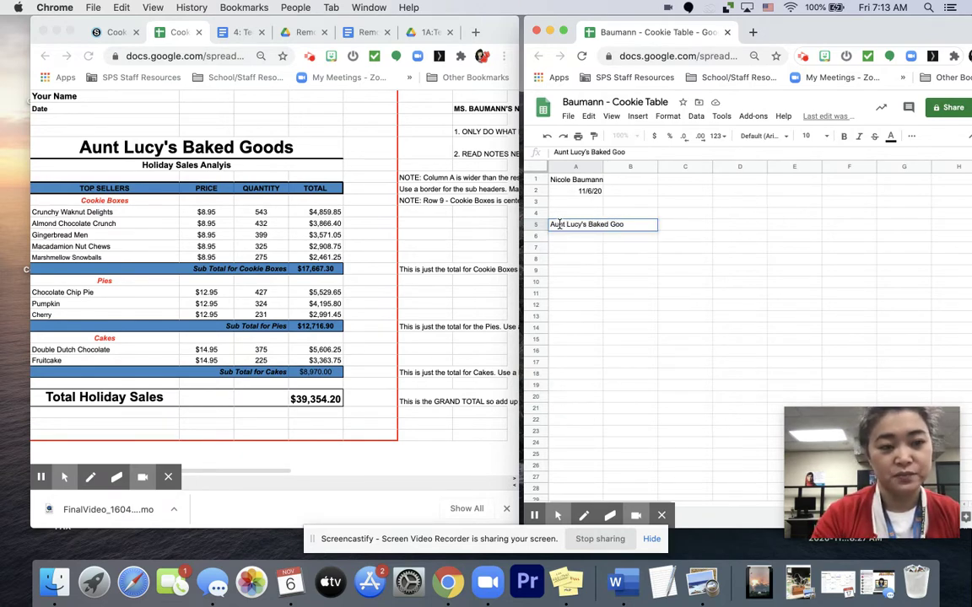
{"action": "type", "text": "ds"}
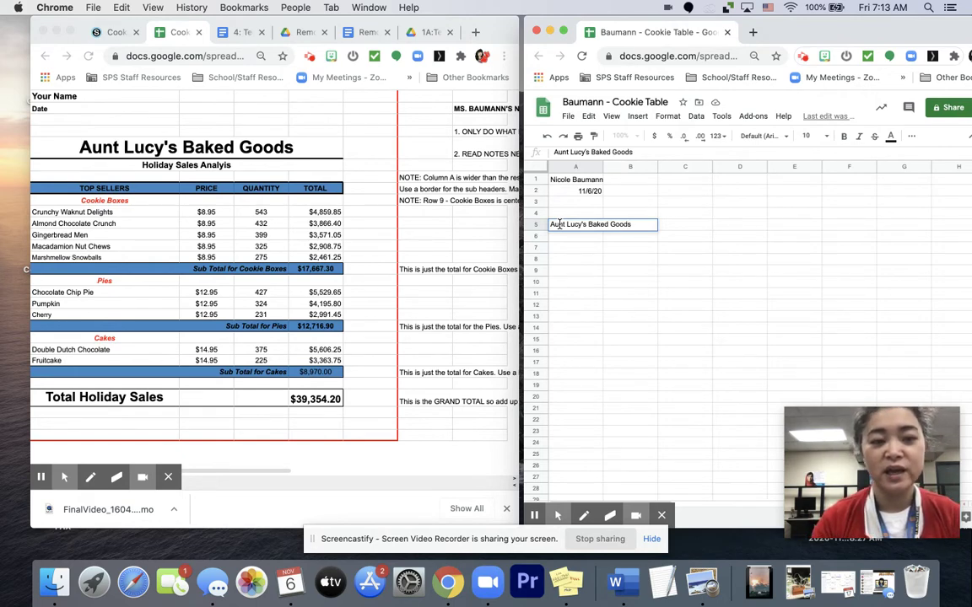
{"action": "key", "text": "Return"}
Enter the subtitle "Holiday Sales Analysis" in cell A6
{"action": "type", "text": "Ho"}
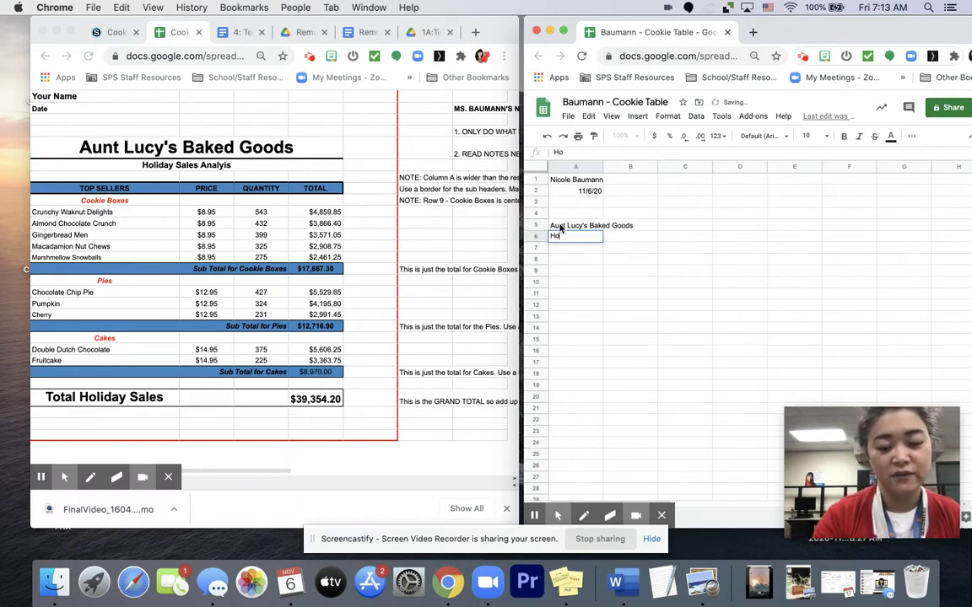
{"action": "type", "text": "liday Sales"}
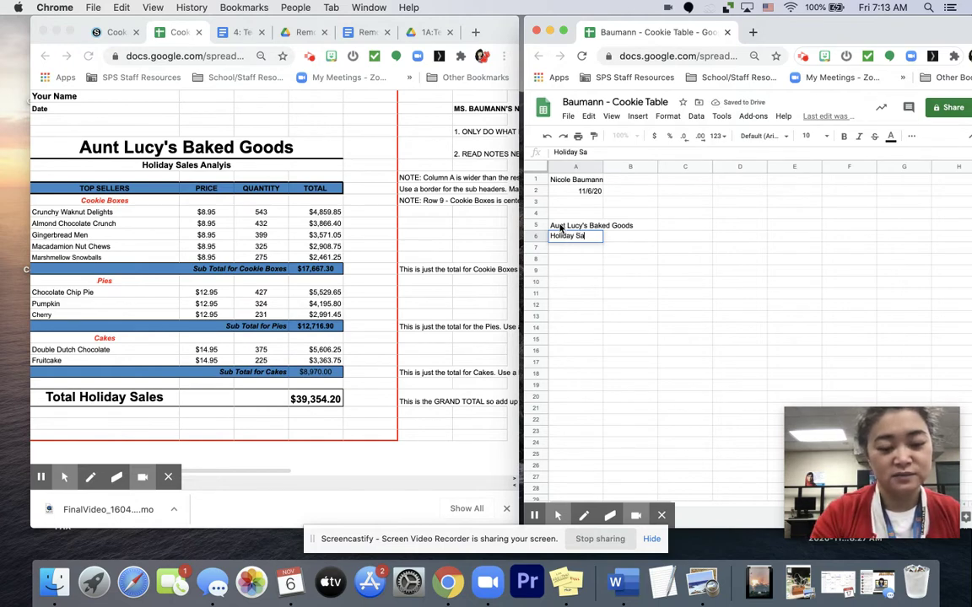
{"action": "type", "text": "yy"}
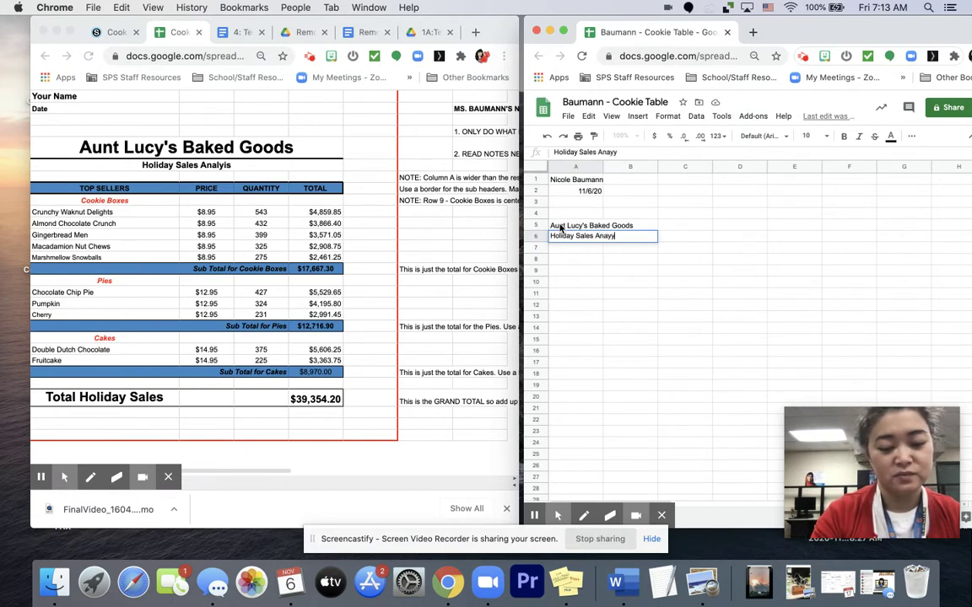
{"action": "key", "text": "BackSpace"}
{"action": "key", "text": "BackSpace"}
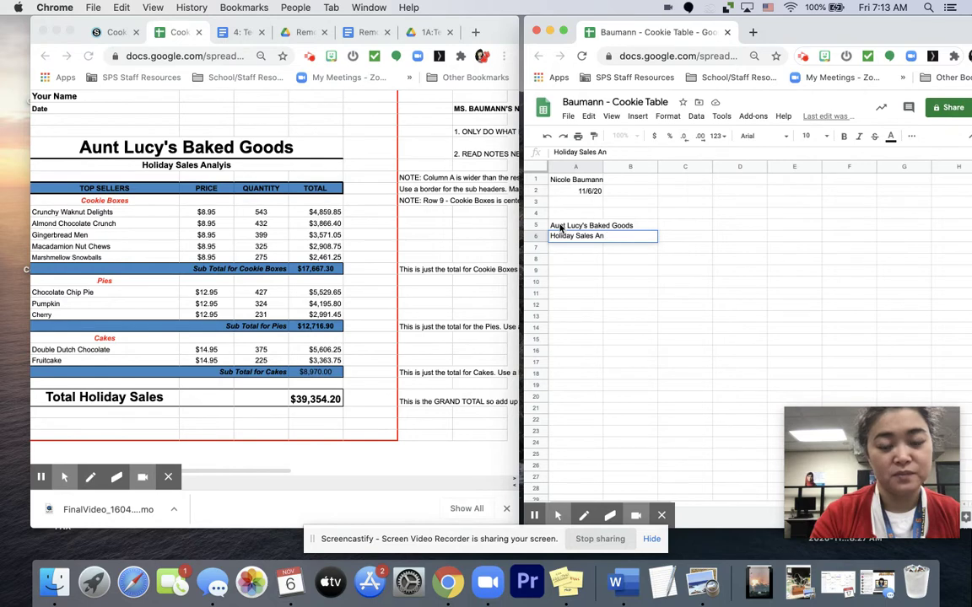
{"action": "type", "text": "lysis"}
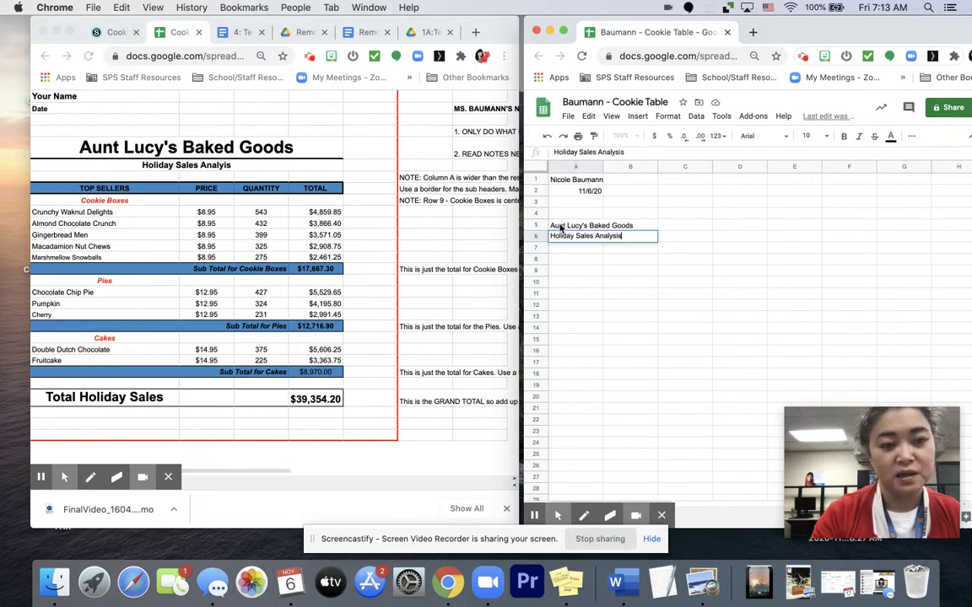
Enter the column header "TOP SELLERS" in cell A8, leaving row 7 empty below the subtitle
{"action": "key", "text": "Return"}
{"action": "key", "text": "Return"}
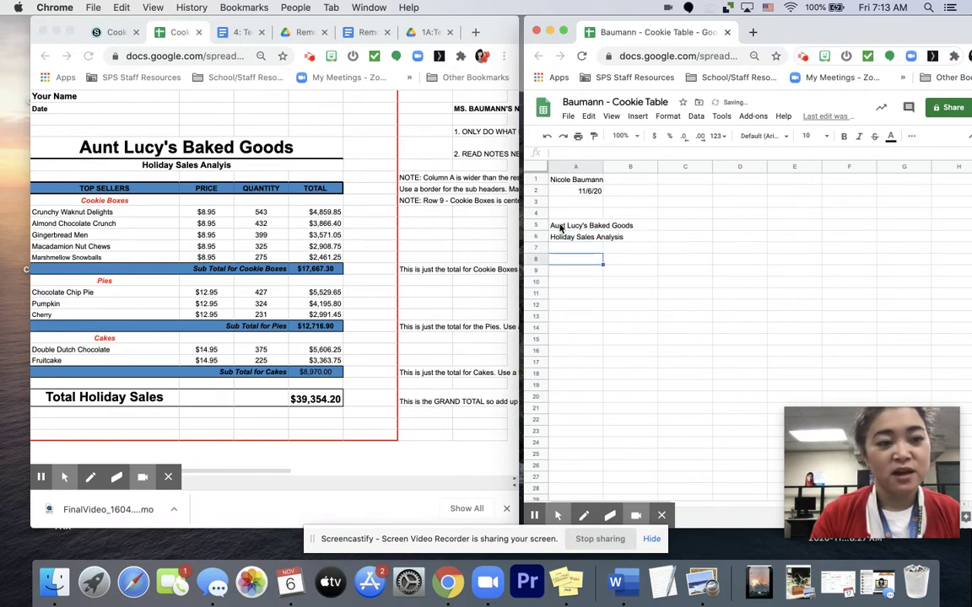
{"action": "type", "text": "Top"}
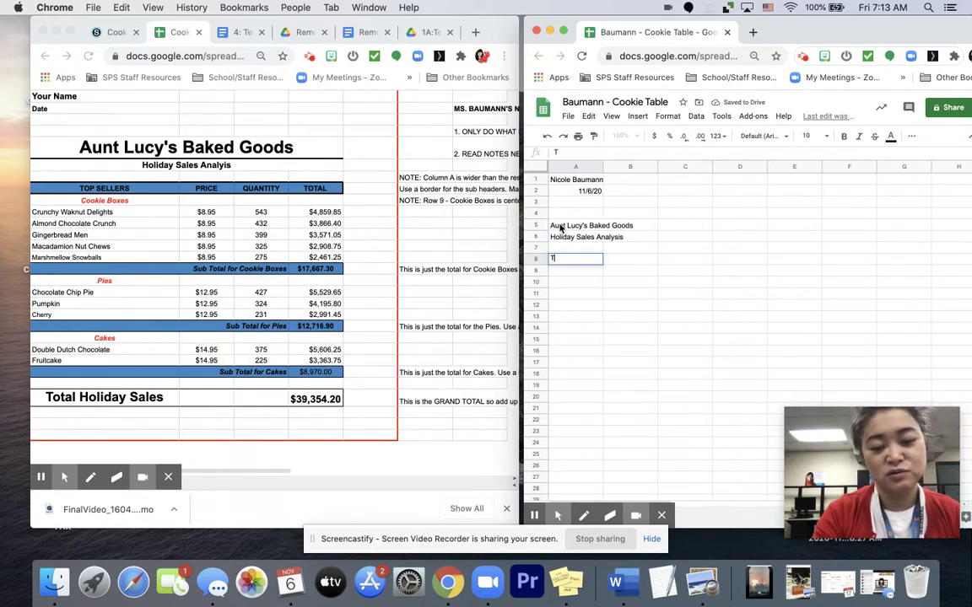
{"action": "key", "text": "BackSpace"}
{"action": "key", "text": "BackSpace"}
{"action": "key", "text": "BackSpace"}
{"action": "type", "text": "TO"}
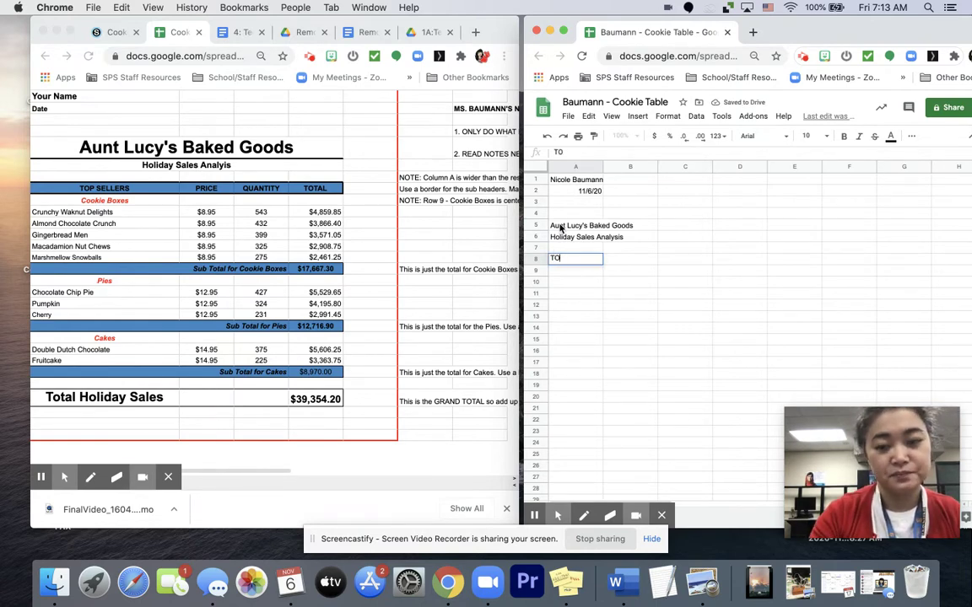
{"action": "type", "text": "P SELLER"}
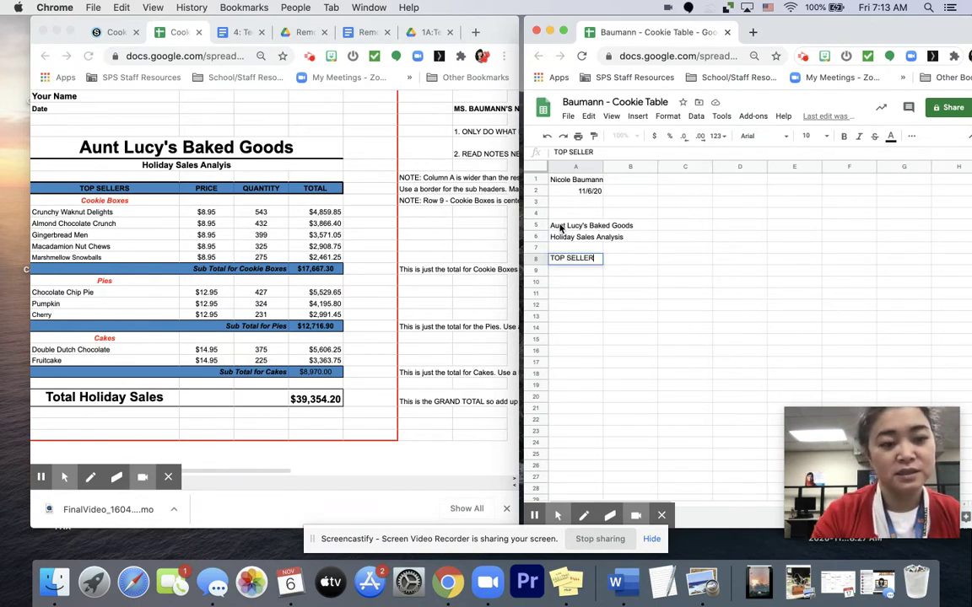
{"action": "type", "text": "S"}
Enter the headers "PRICE", "QUANTITY" and "TOTAL" in cells B8, C8 and D8
{"action": "key", "text": "Tab"}
{"action": "type", "text": "PRICE"}
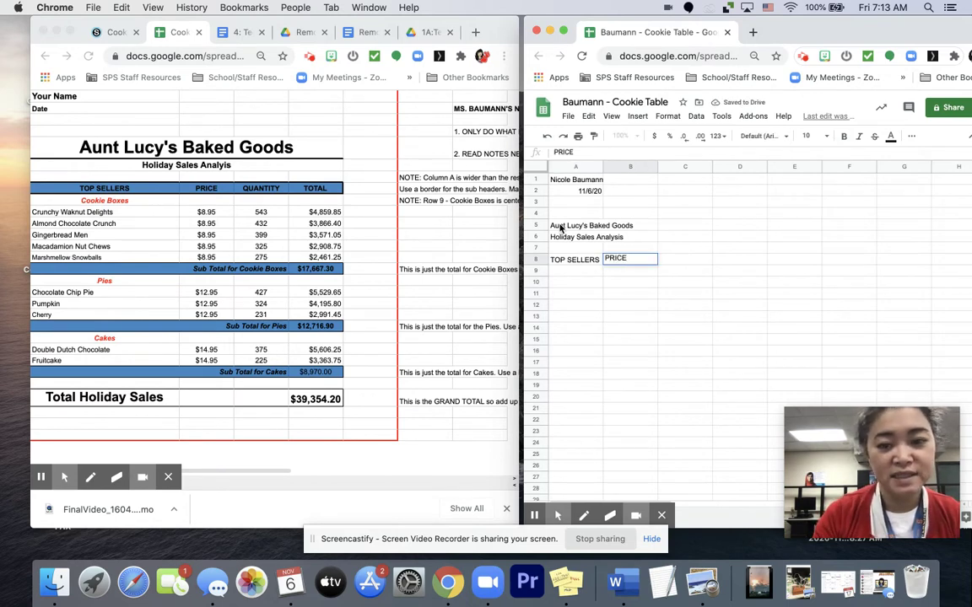
{"action": "key", "text": "Tab"}
{"action": "type", "text": "QUANTITY"}
{"action": "key", "text": "Tab"}
{"action": "type", "text": "TOTAL"}
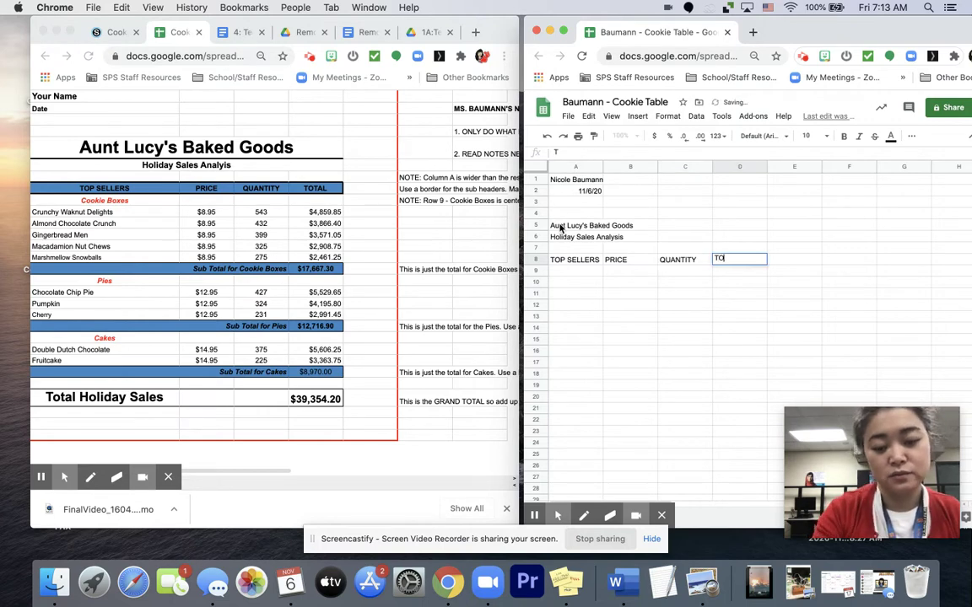
{"action": "key", "text": "Return"}
Widen column A to about twice its width to make room for the product names
{"action": "key", "text": "Down"}
{"action": "key", "text": "Down"}
{"action": "key", "text": "Down"}
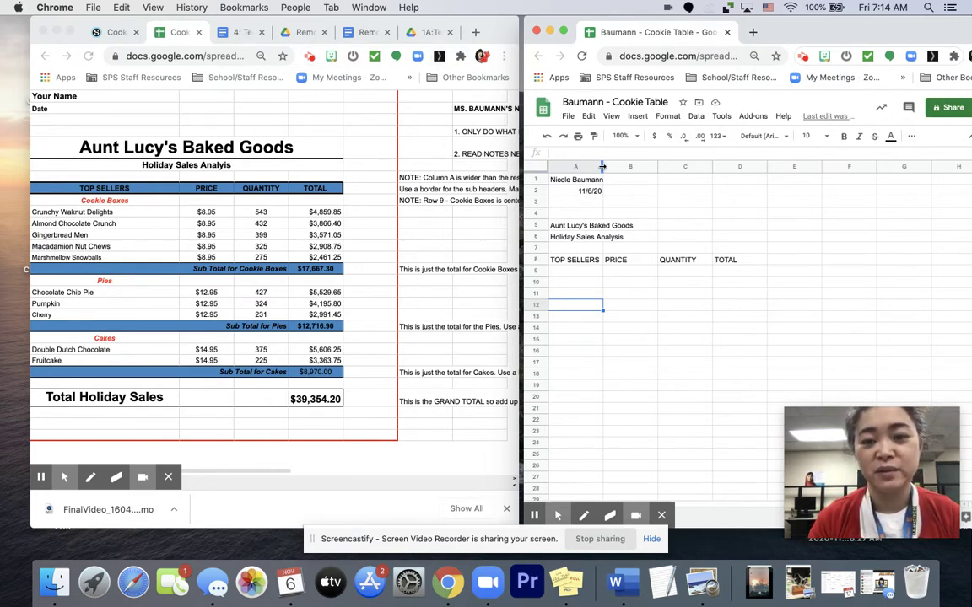
{"action": "left_click_drag", "start_coordinate": [603, 168], "coordinate": [652, 170]}
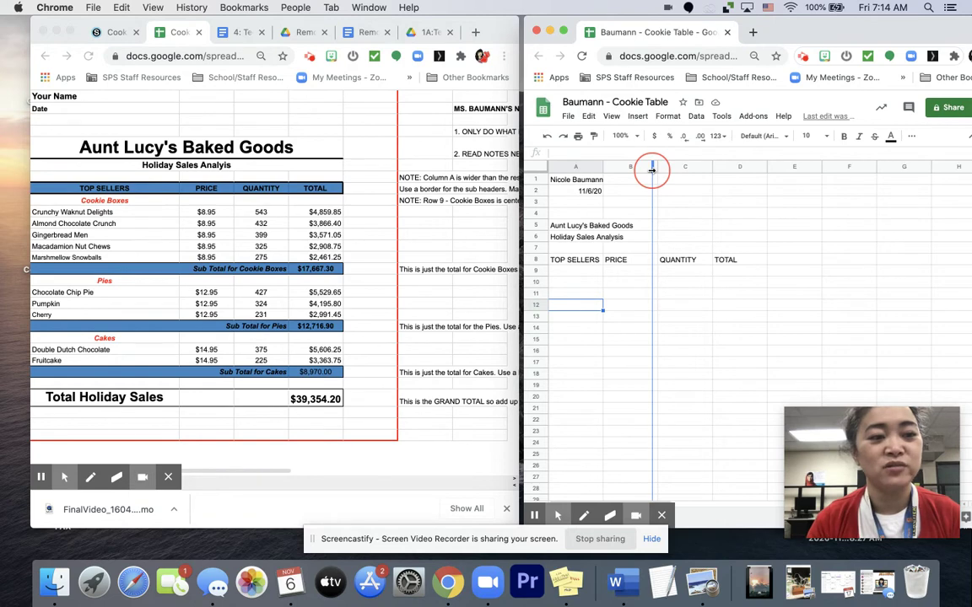
{"action": "left_click_drag", "start_coordinate": [652, 169], "coordinate": [653, 168]}
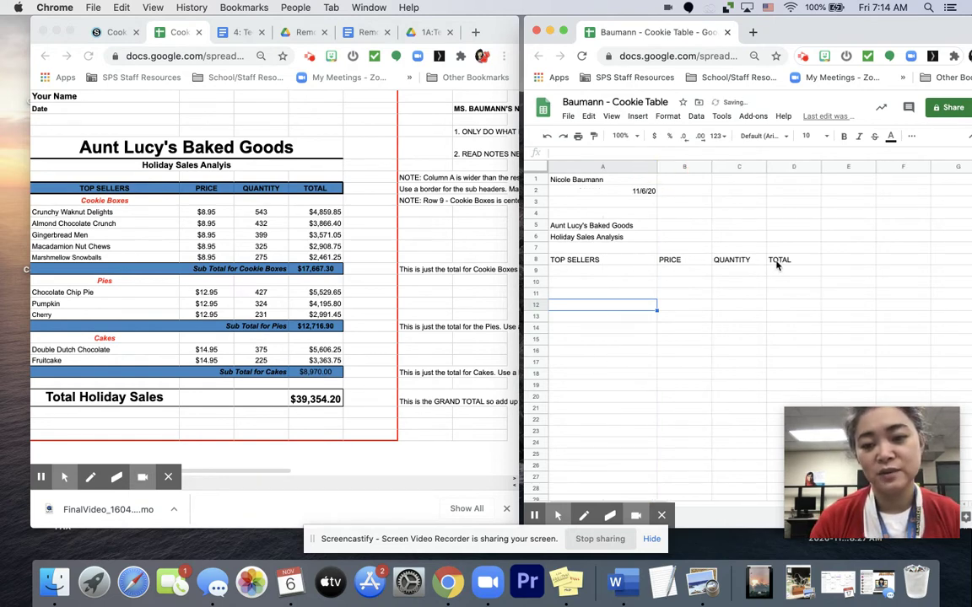
Enter the category heading "Cookie Boxes" in cell A9
{"action": "left_click", "coordinate": [626, 272]}
{"action": "type", "text": "C"}
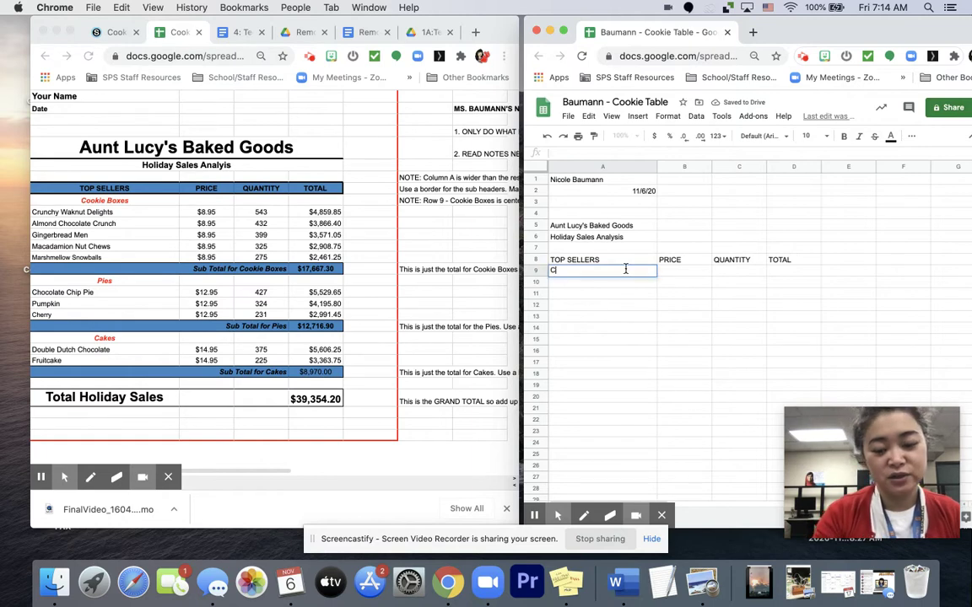
{"action": "type", "text": "ooie Boxes"}
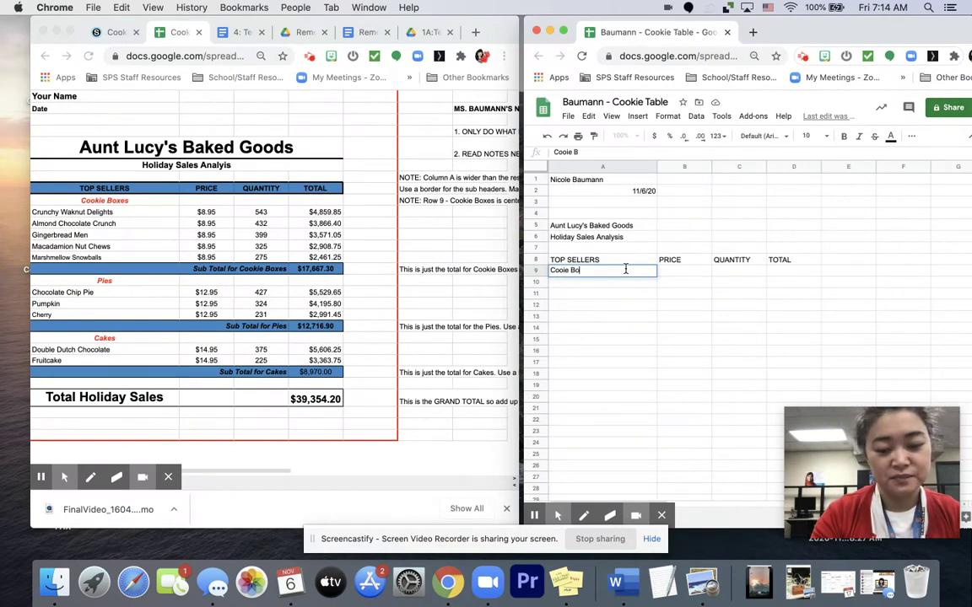
{"action": "key", "text": "BackSpace"}
{"action": "key", "text": "BackSpace"}
{"action": "key", "text": "BackSpace"}
{"action": "key", "text": "BackSpace"}
{"action": "key", "text": "BackSpace"}
{"action": "key", "text": "BackSpace"}
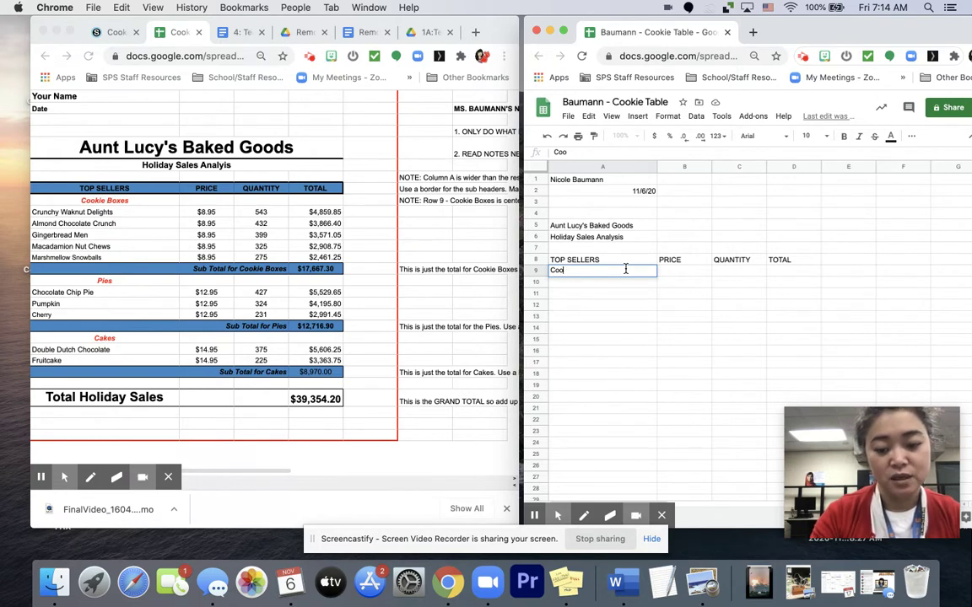
{"action": "type", "text": "kie Boxes"}
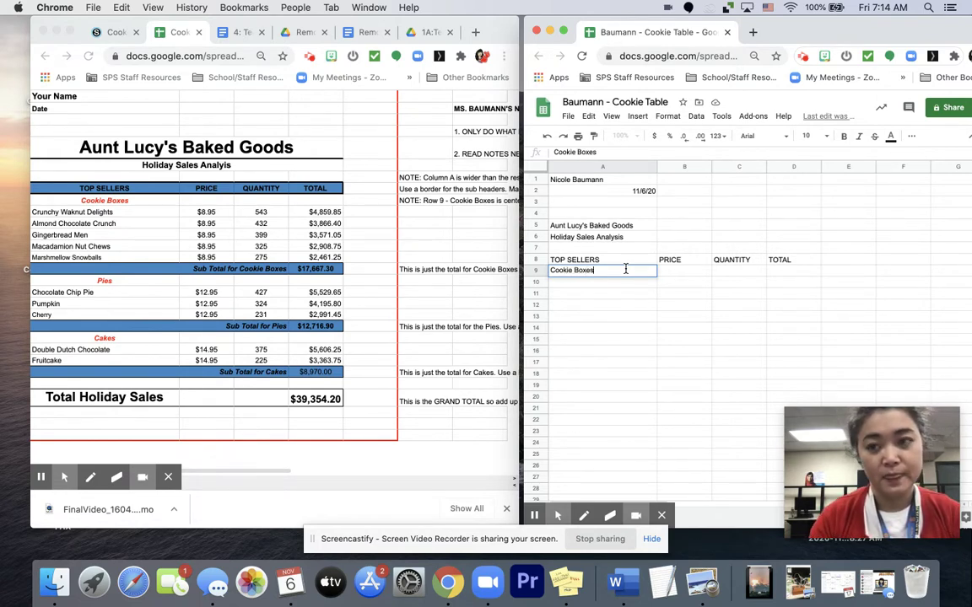
{"action": "key", "text": "Return"}
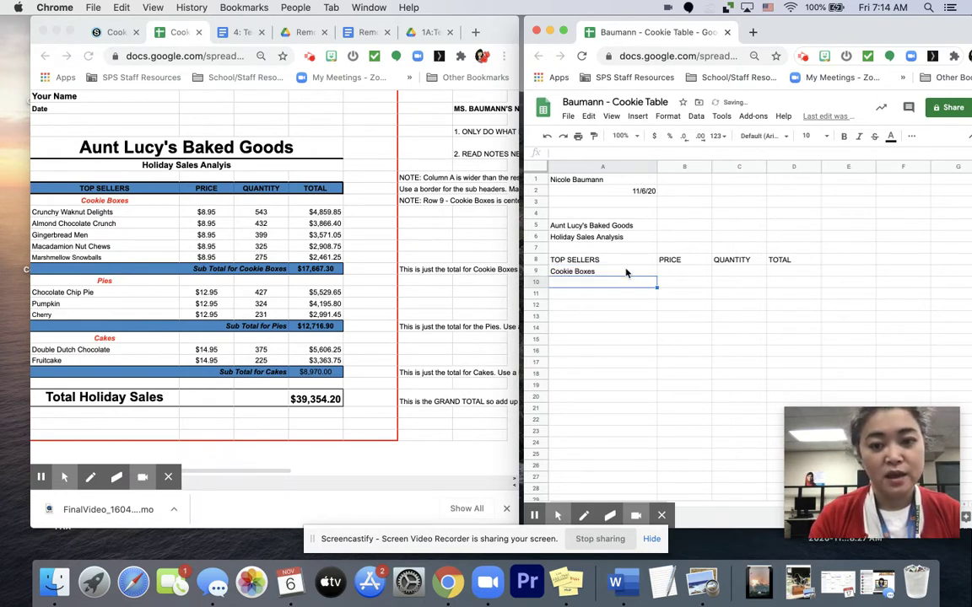
Enter "Crunchy Walnut Delights" in cell A10 and "Almond Chocolate Crunch" in cell A11
{"action": "type", "text": "Crunchy Walnut Delights"}
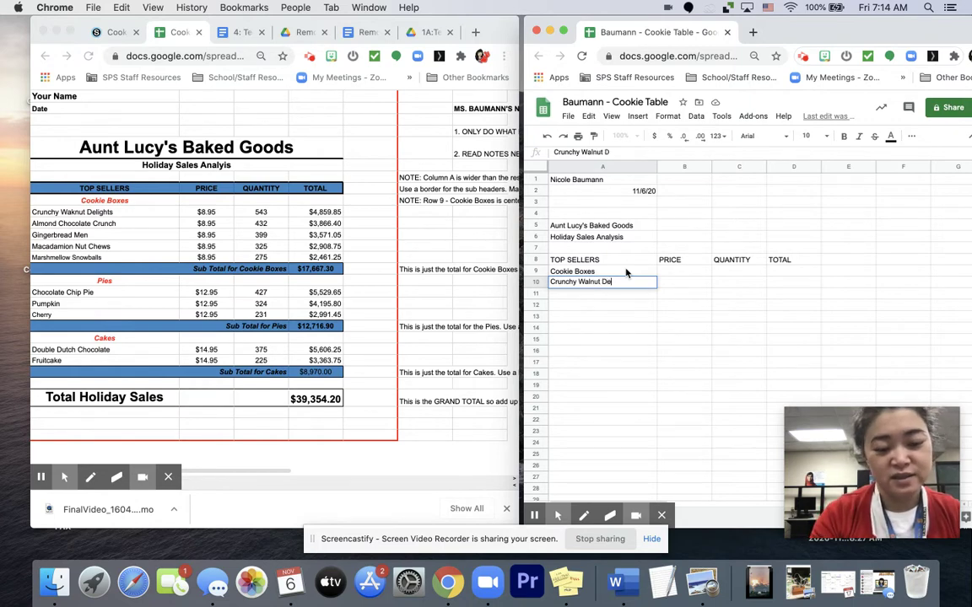
{"action": "key", "text": "Return"}
{"action": "type", "text": "Almond"}
{"action": "type", "text": " hoc"}
{"action": "key", "text": "BackSpace"}
{"action": "key", "text": "BackSpace"}
{"action": "key", "text": "BackSpace"}
{"action": "type", "text": "Cho"}
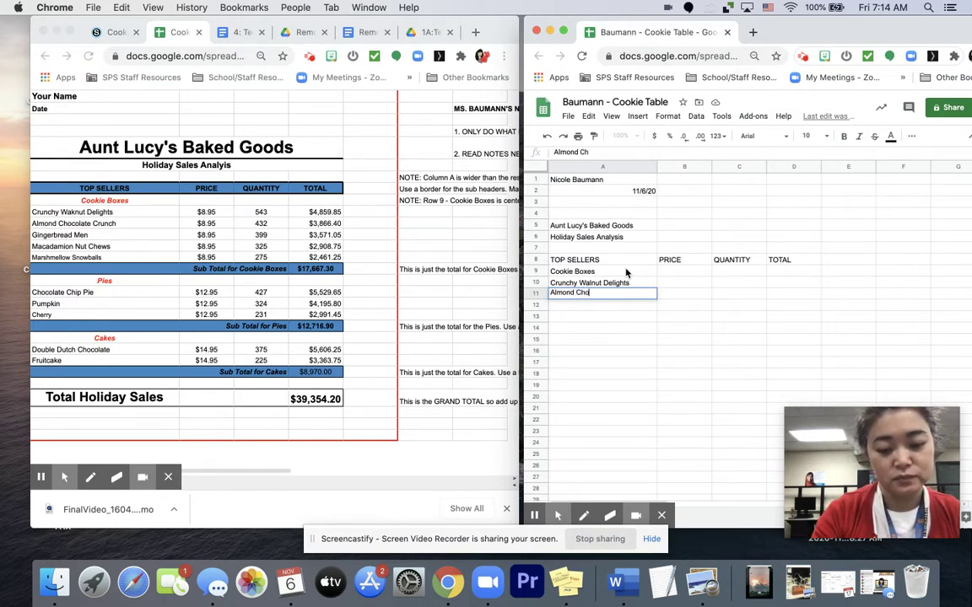
{"action": "type", "text": "cola"}
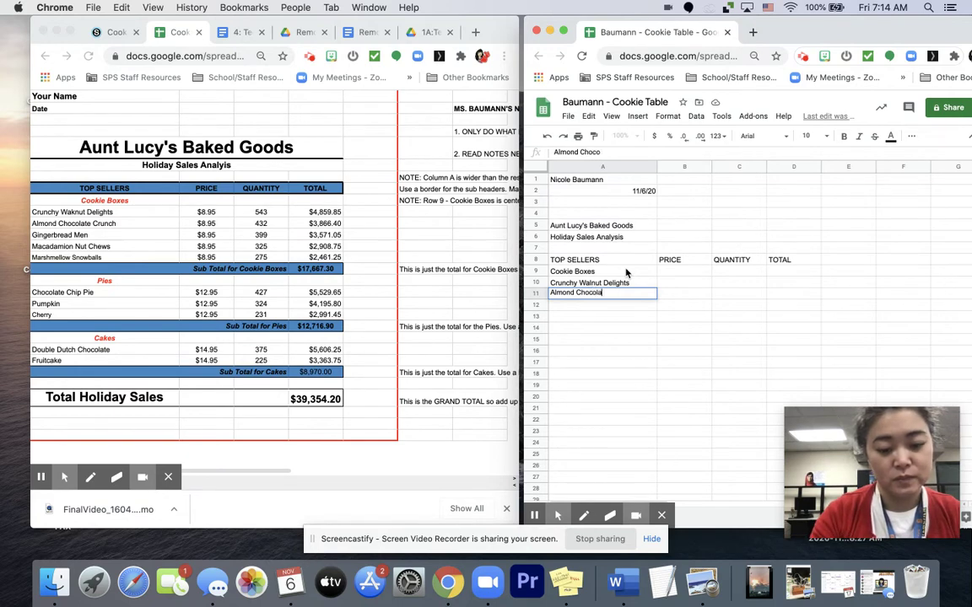
{"action": "type", "text": "te Crunch"}
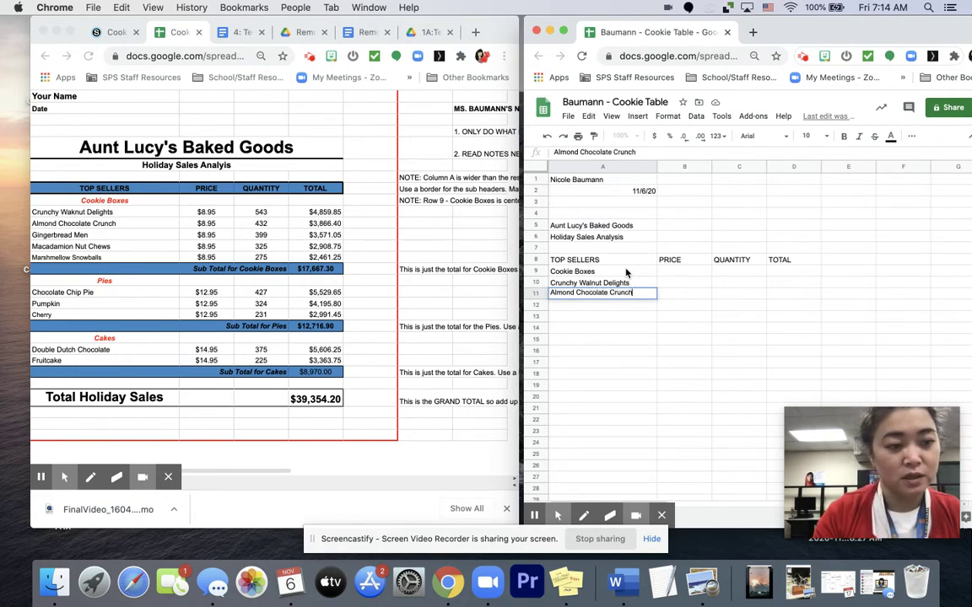
{"action": "key", "text": "Return"}
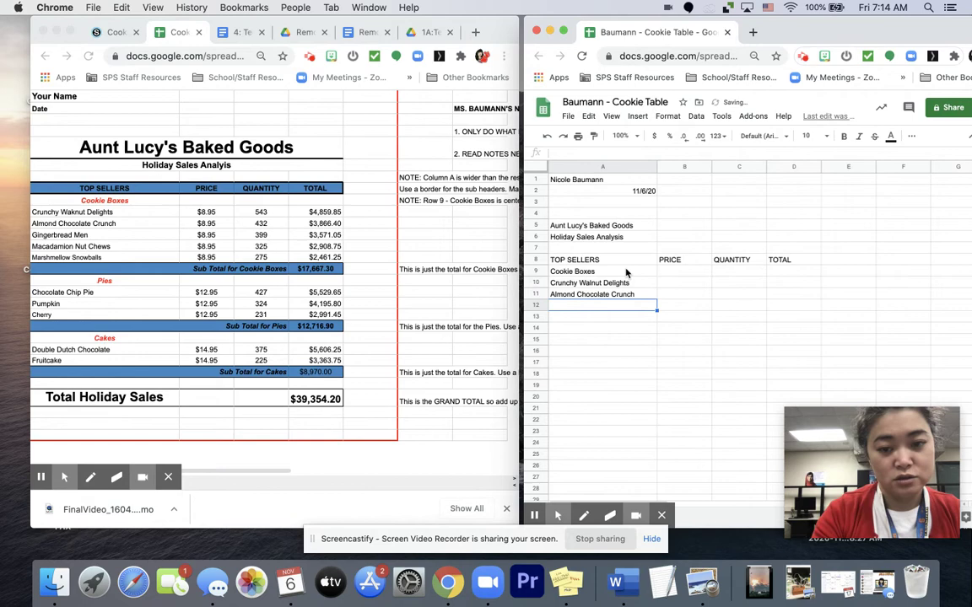
Enter "Gingerbread Men", "Macadamion Nut Chews" and "Marshmellow Snowballs" in cells A12 to A14
{"action": "type", "text": "Ginger"}
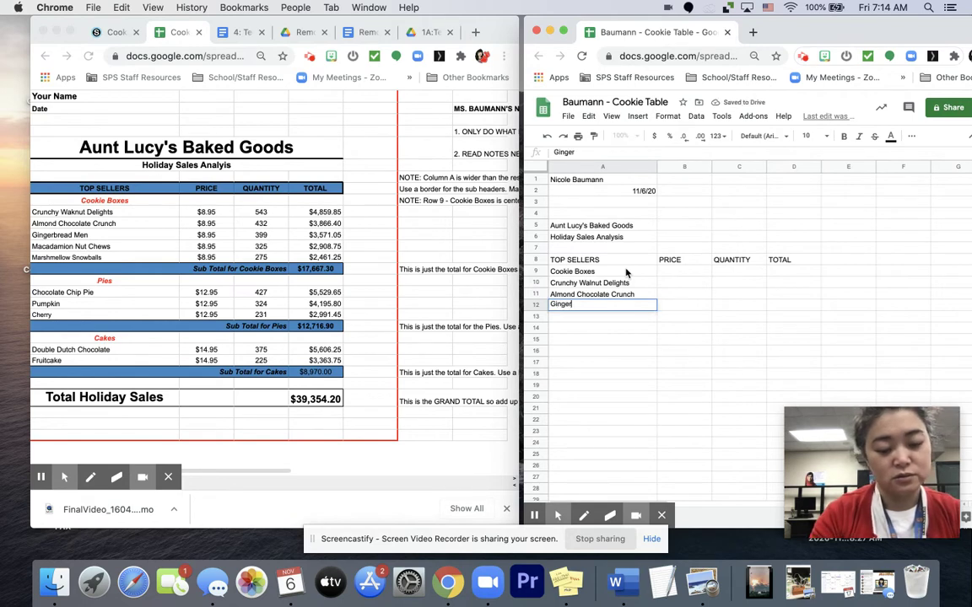
{"action": "type", "text": "bread Men"}
{"action": "key", "text": "Return"}
{"action": "type", "text": "Mac"}
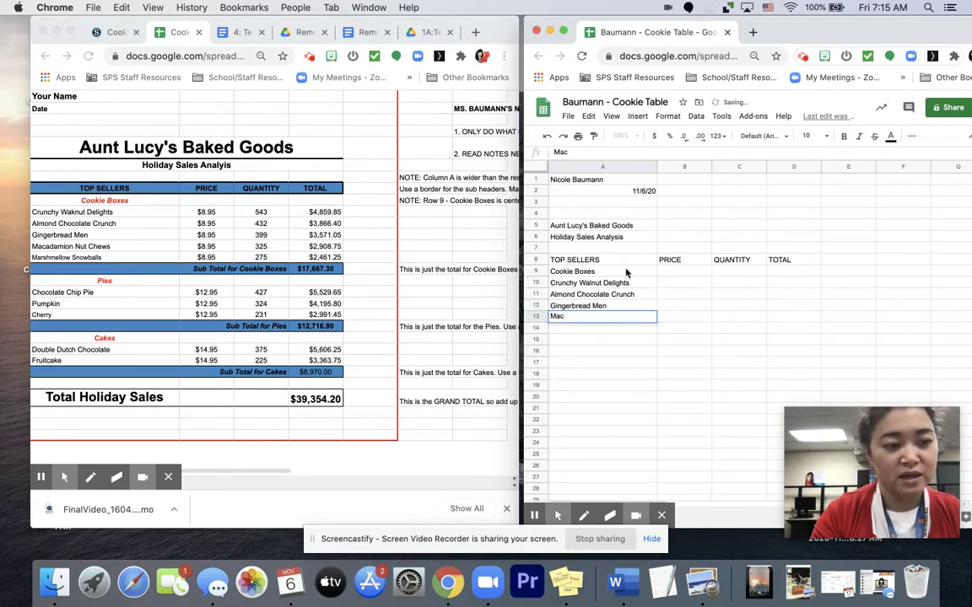
{"action": "type", "text": "ad"}
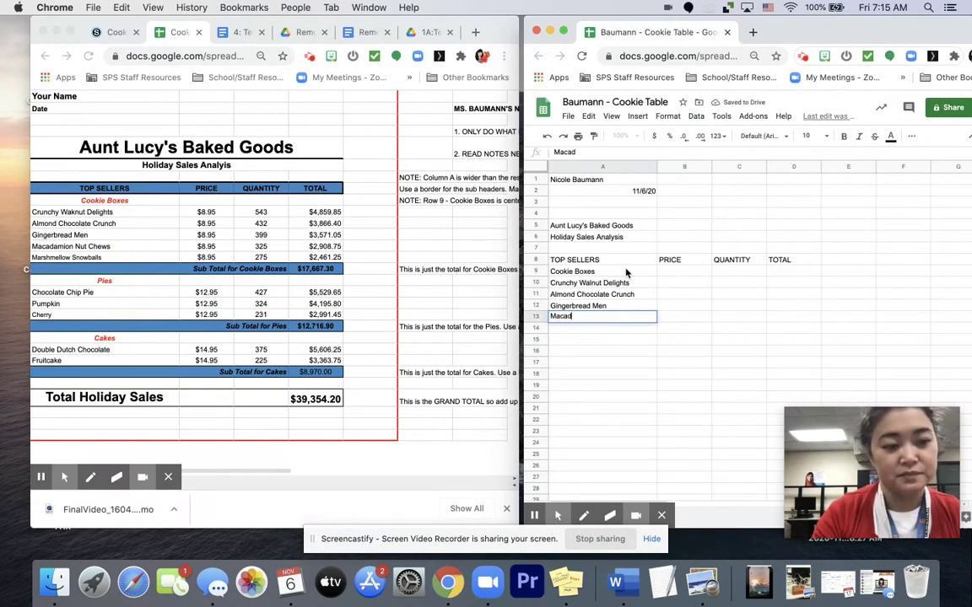
{"action": "type", "text": "a"}
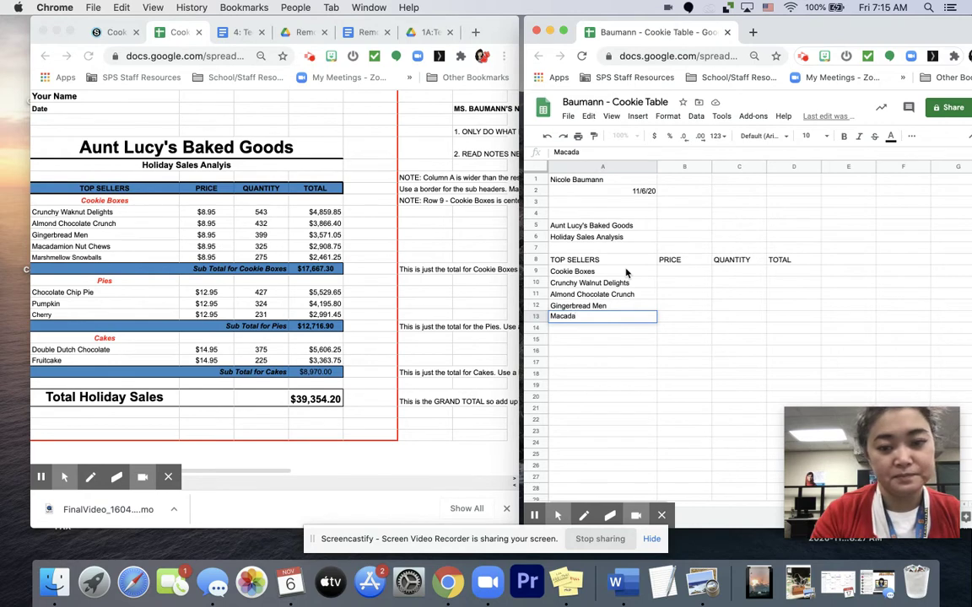
{"action": "type", "text": "mia nut Chew"}
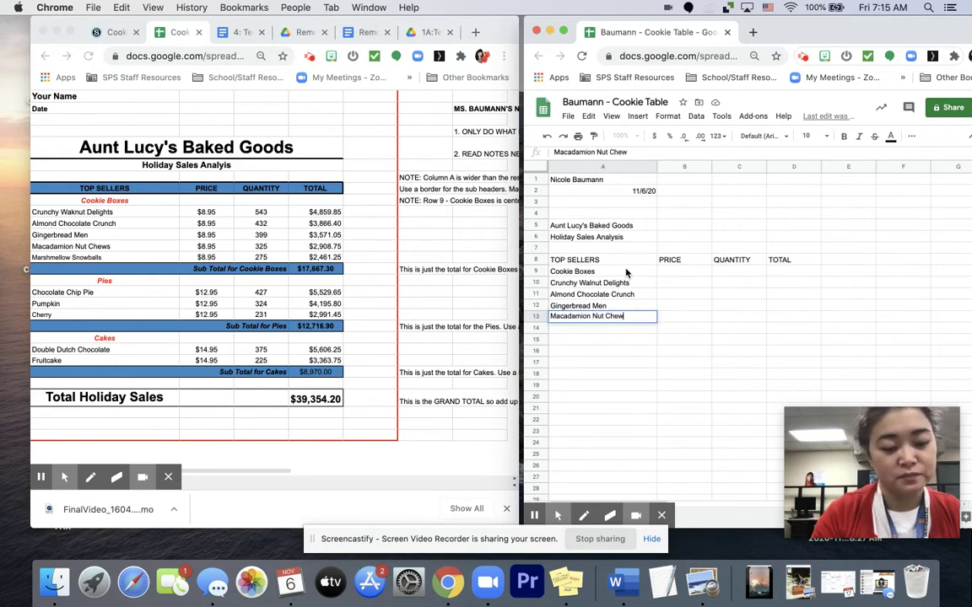
{"action": "type", "text": "s"}
{"action": "key", "text": "Return"}
{"action": "type", "text": "Marshm"}
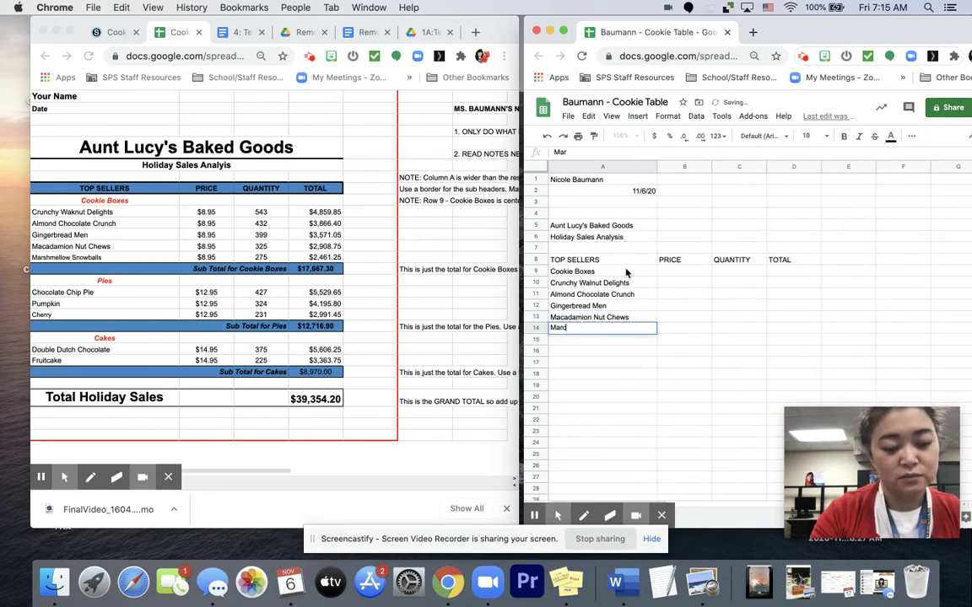
{"action": "type", "text": "ellow"}
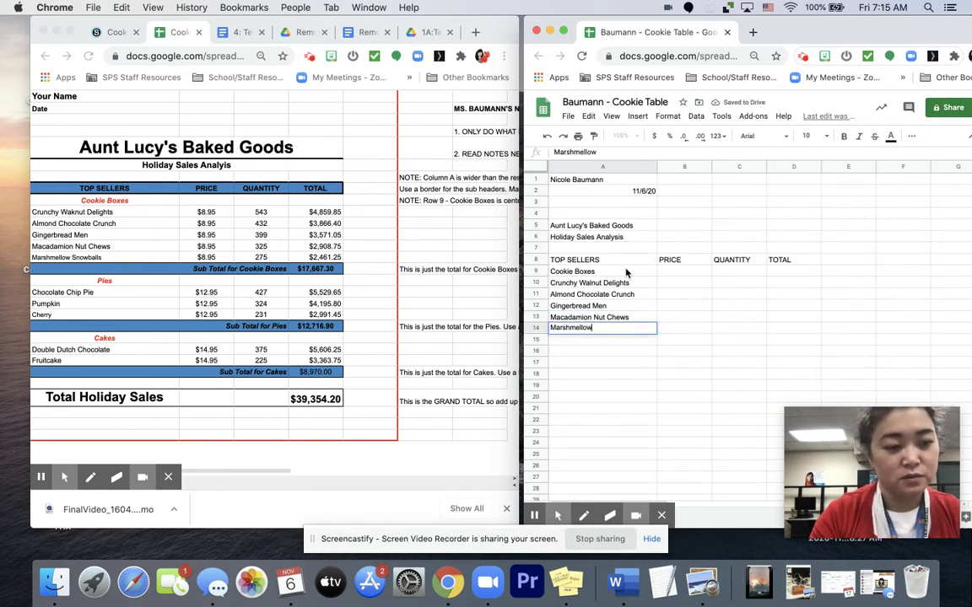
{"action": "type", "text": " Snowballs"}
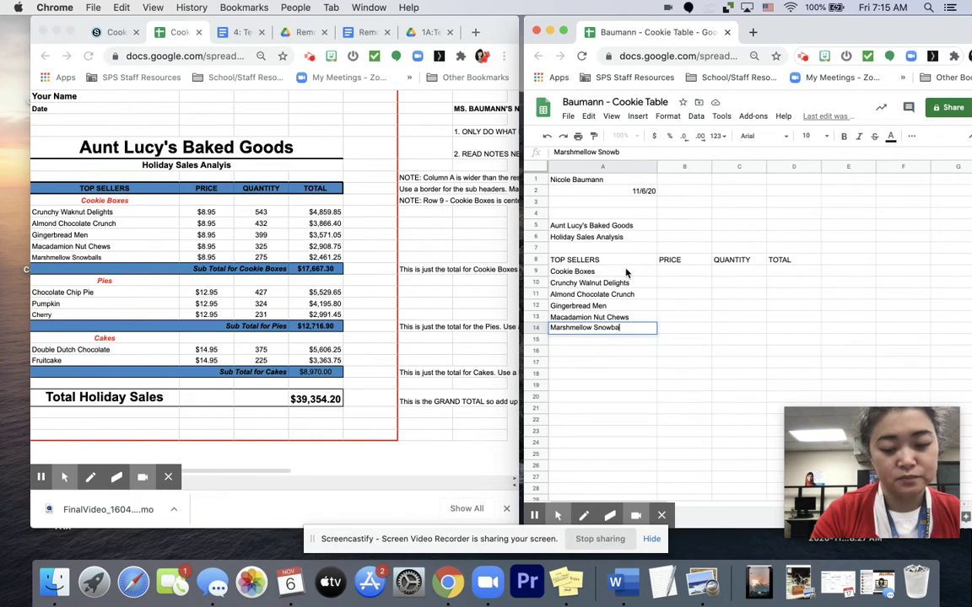
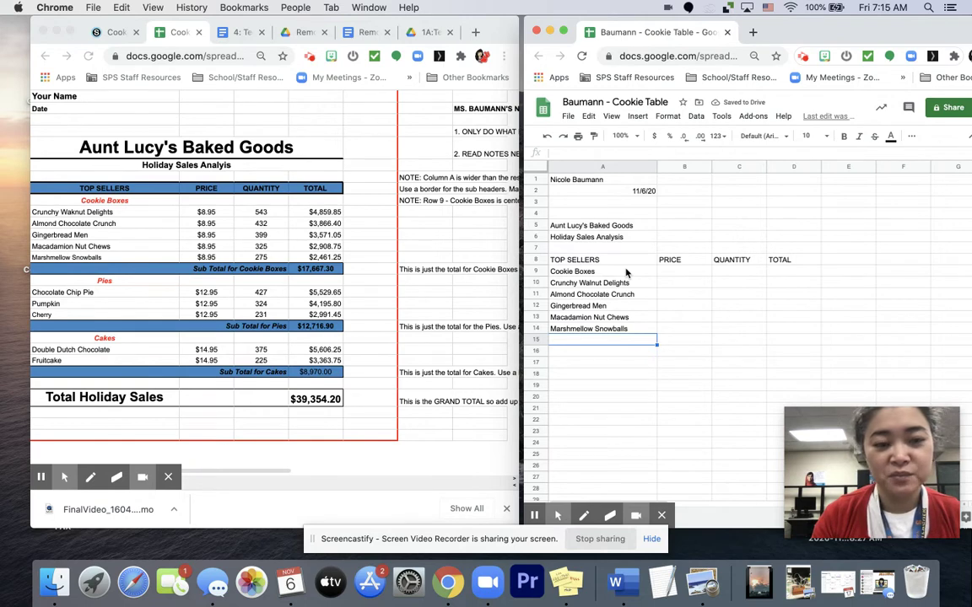
Enter the category heading "Pies" in cell A16, leaving row 15 empty
{"action": "key", "text": "Return"}
{"action": "type", "text": "Pies"}
{"action": "key", "text": "Return"}
Enter "Choclate Chip Pie" in cell A17 under the Pies heading
{"action": "type", "text": "Cho"}
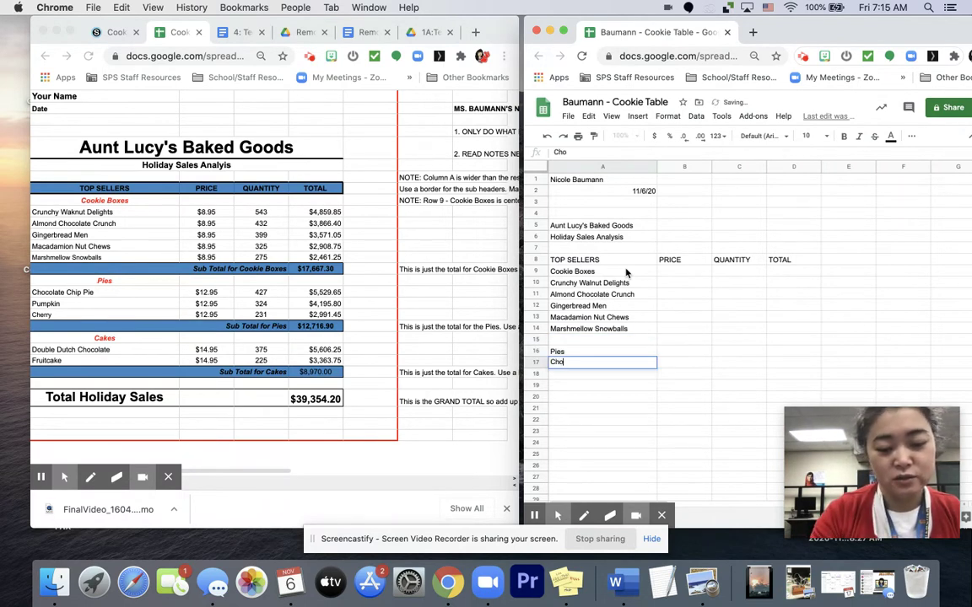
{"action": "type", "text": "colate Ch"}
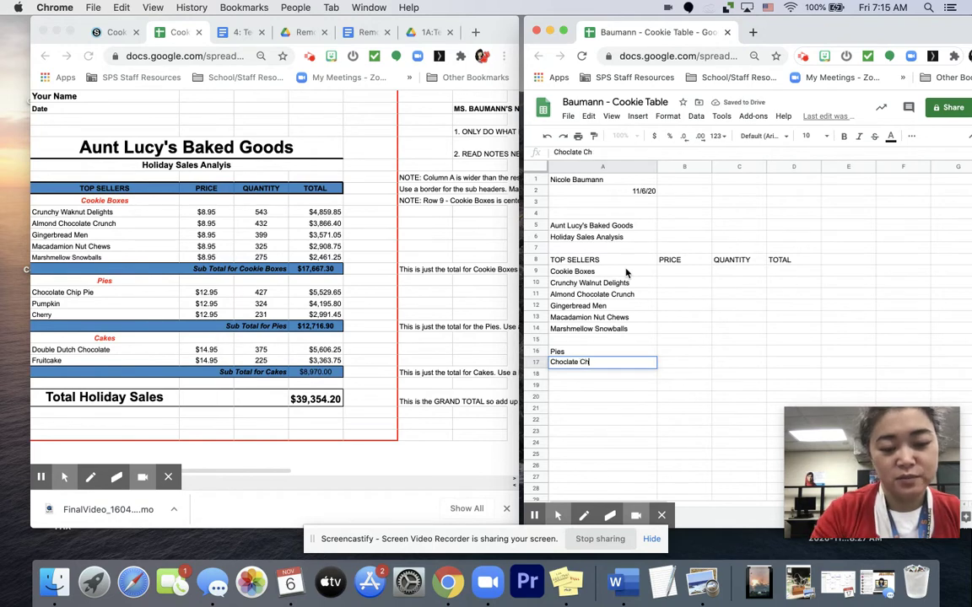
{"action": "type", "text": "ip Pie"}
{"action": "key", "text": "Return"}
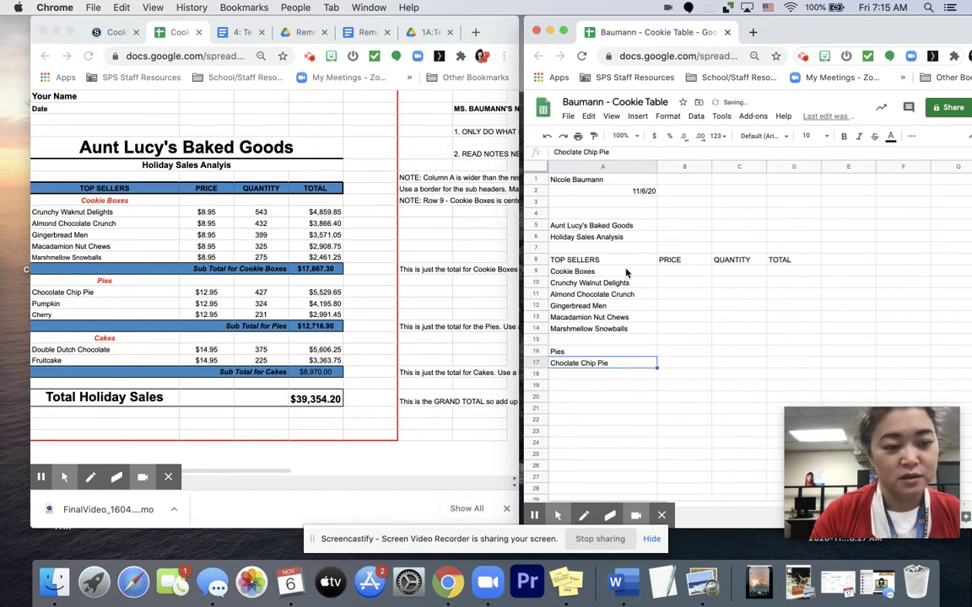
Enter "Pumpkin" in cell A17, replacing the product name there
{"action": "key", "text": "ctrl+z"}
{"action": "type", "text": "Pumpkin"}
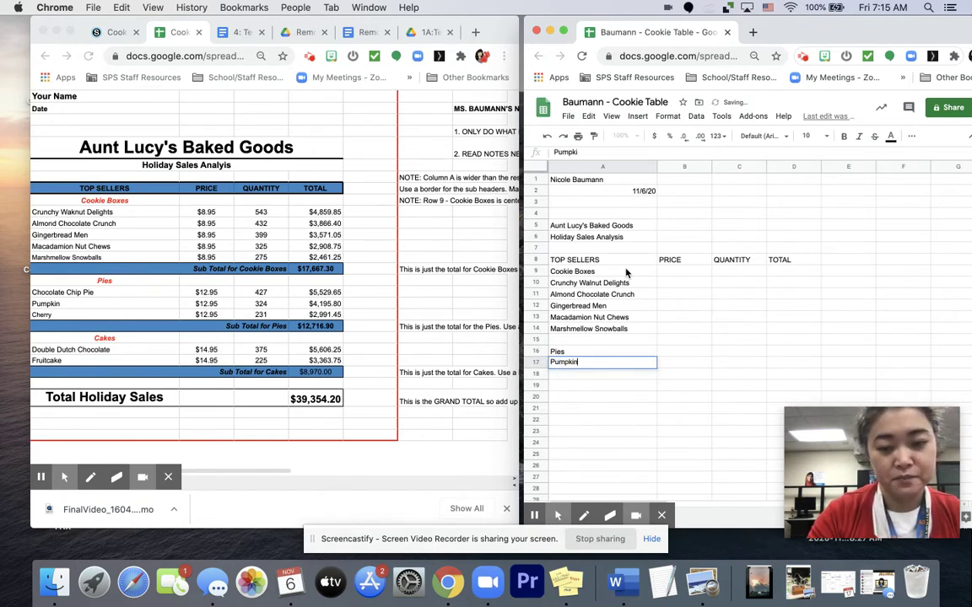
{"action": "key", "text": "Return"}
Replace the product name in cell A17 under Pies with "Chocolate Chip Pis"
{"action": "key", "text": "Up"}
{"action": "key", "text": "Up"}
{"action": "key", "text": "Down"}
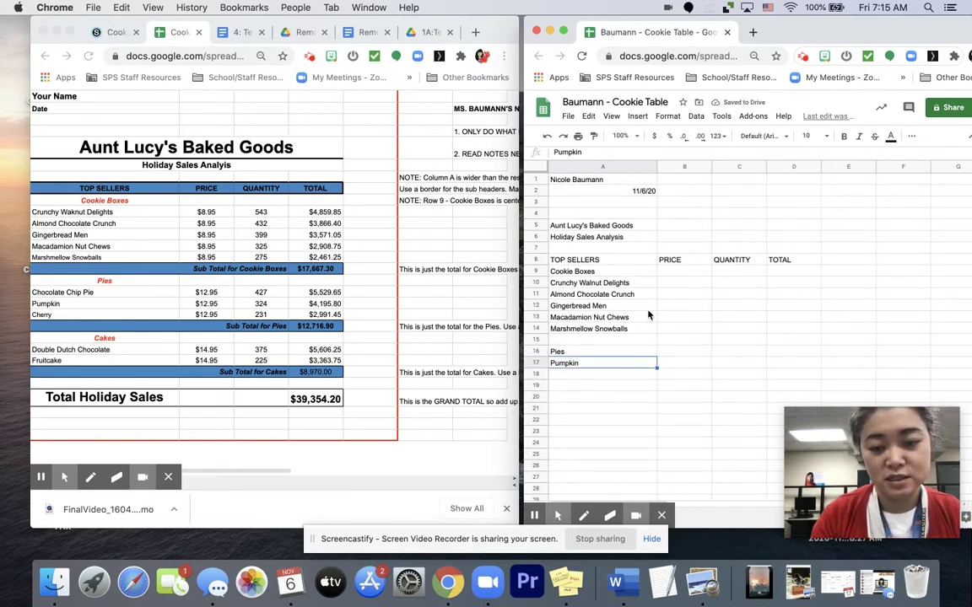
{"action": "left_click", "coordinate": [583, 349]}
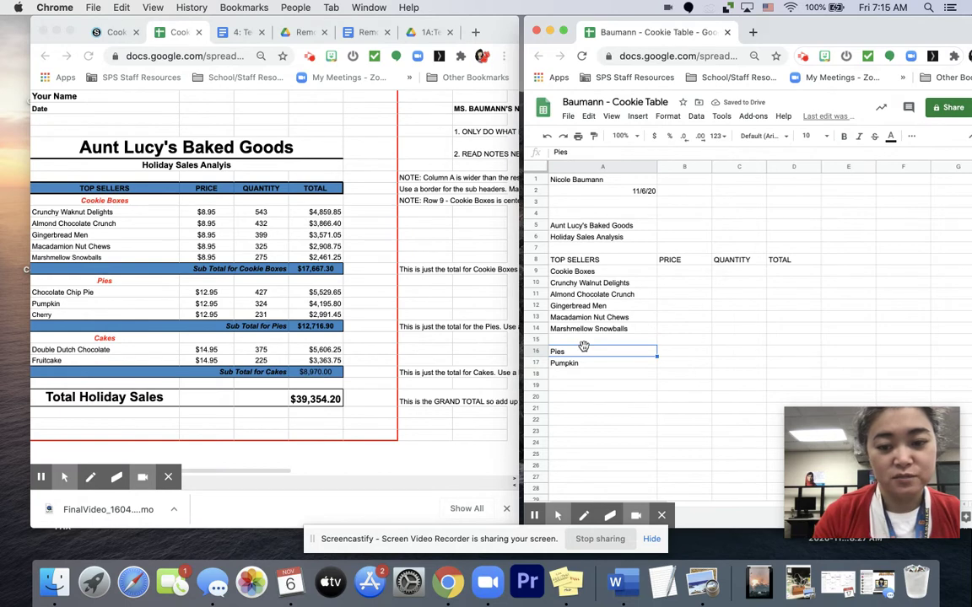
{"action": "key", "text": "Down"}
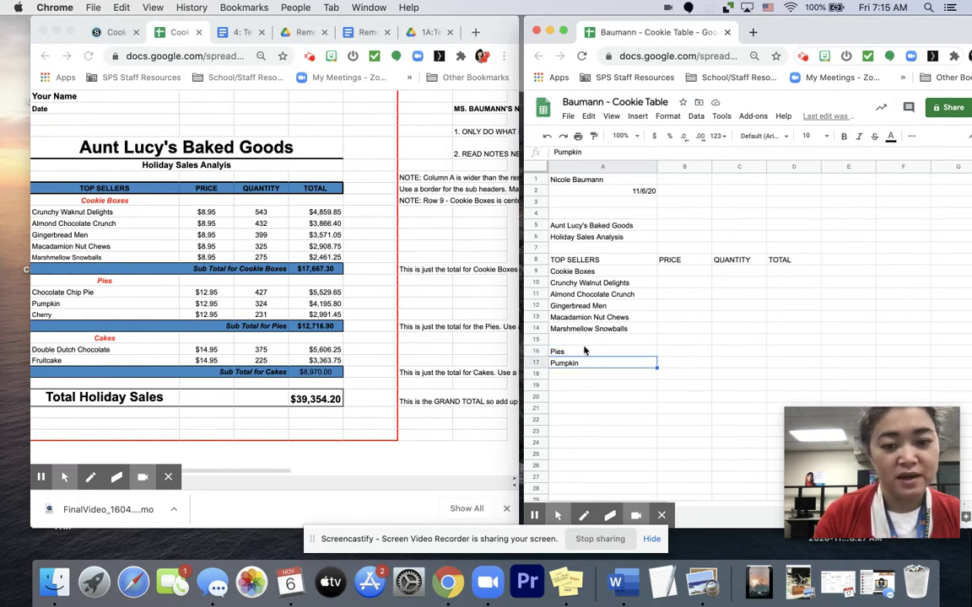
{"action": "type", "text": "h"}
{"action": "type", "text": "Cho"}
{"action": "type", "text": "colate"}
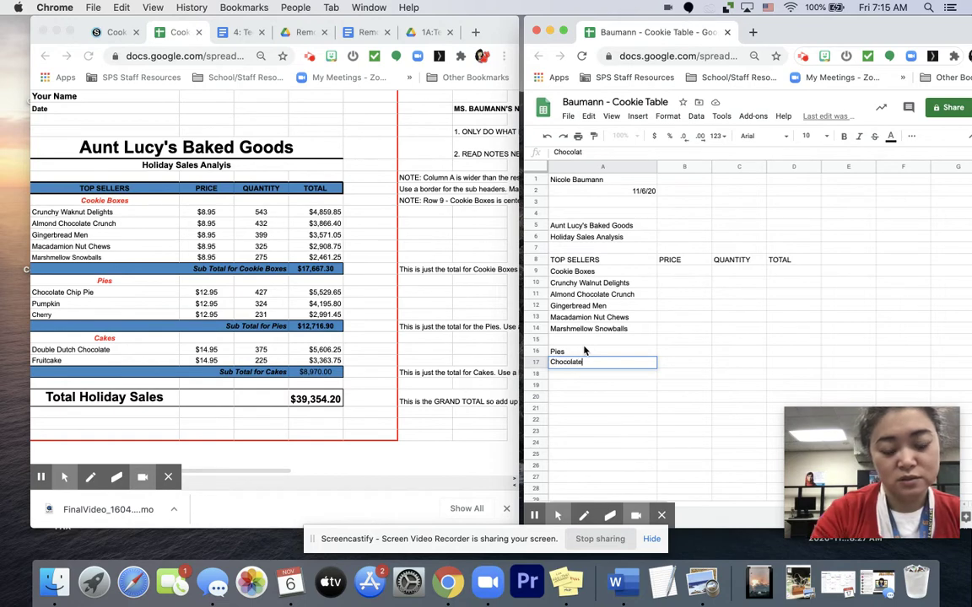
{"action": "type", "text": " Chip P"}
{"action": "type", "text": "ie"}
{"action": "key", "text": "Return"}
Enter the pie products "Pumpkin" and "Cherry" in cells A18 and A19
{"action": "type", "text": "Pum"}
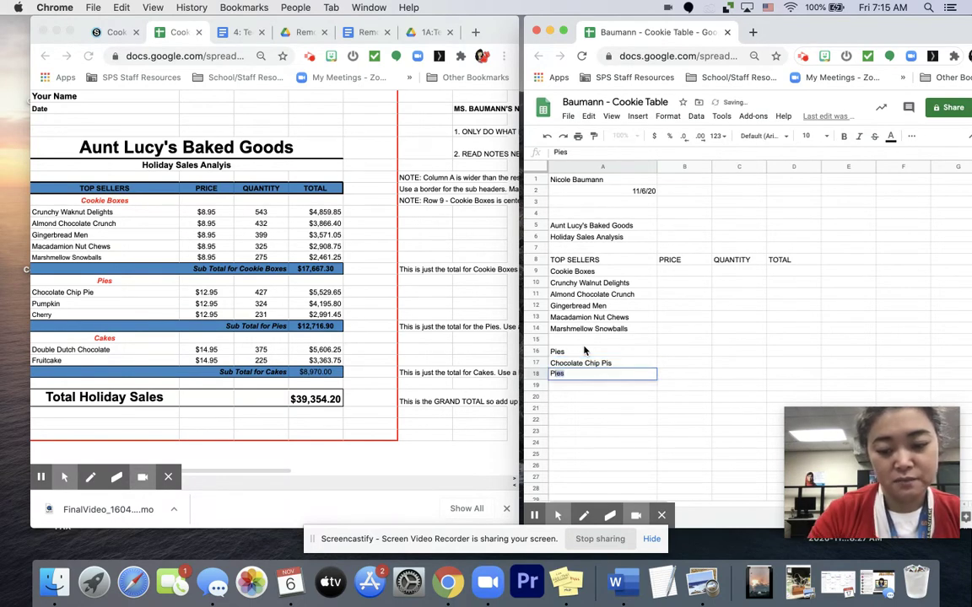
{"action": "type", "text": "pkin"}
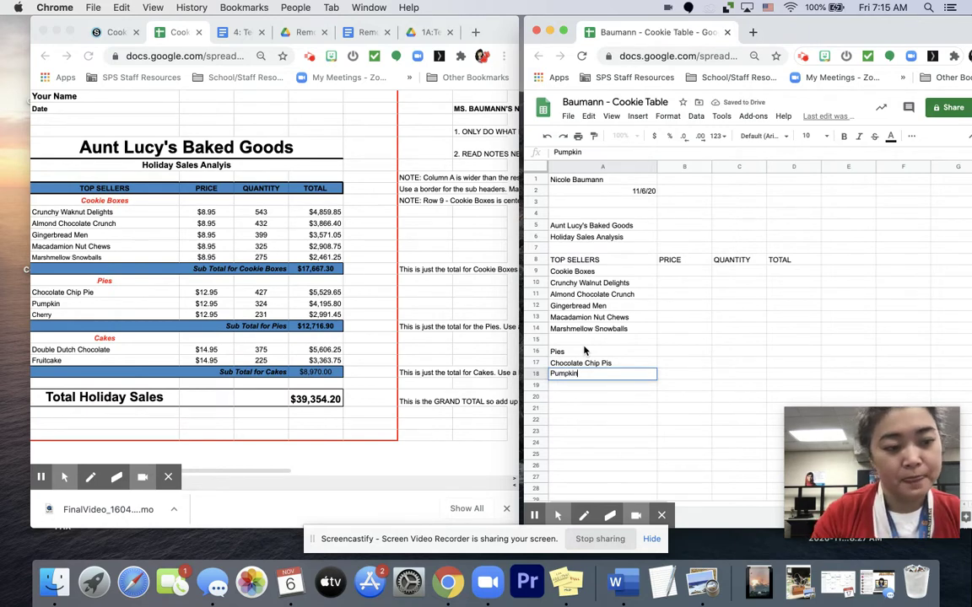
{"action": "key", "text": "Return"}
{"action": "type", "text": "Cherry"}
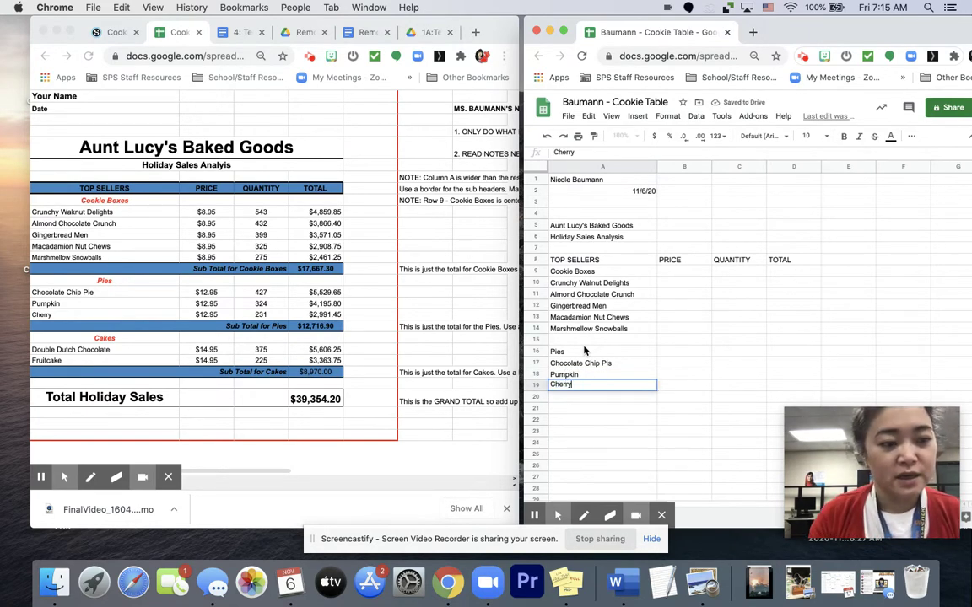
{"action": "key", "text": "Return"}
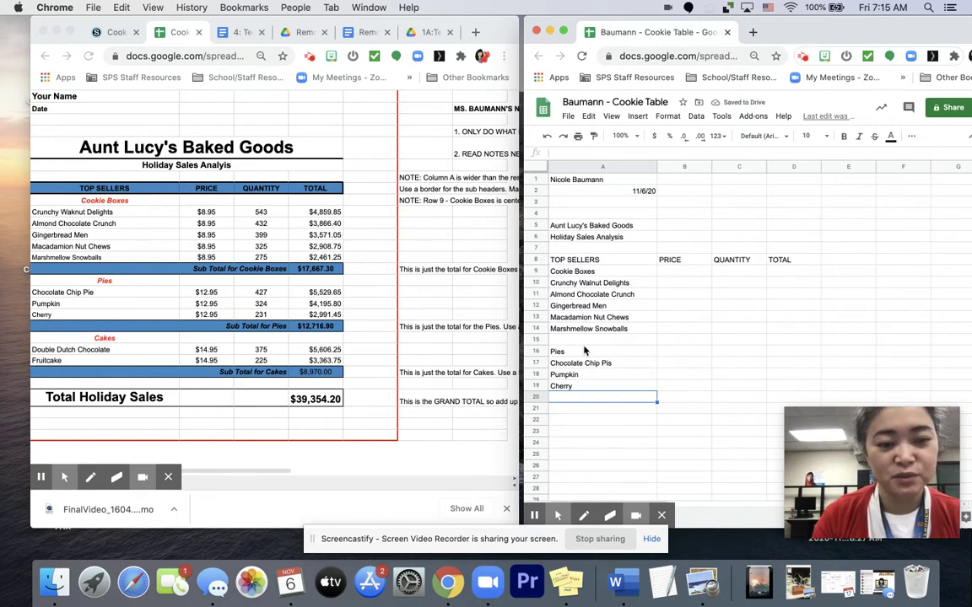
Enter the category heading "Cakes" in A21, with "Double Dutch Chocolate" and "Fruitcake" in A22 and A23, leaving row 20 empty
{"action": "key", "text": "Return"}
{"action": "type", "text": "Cakes"}
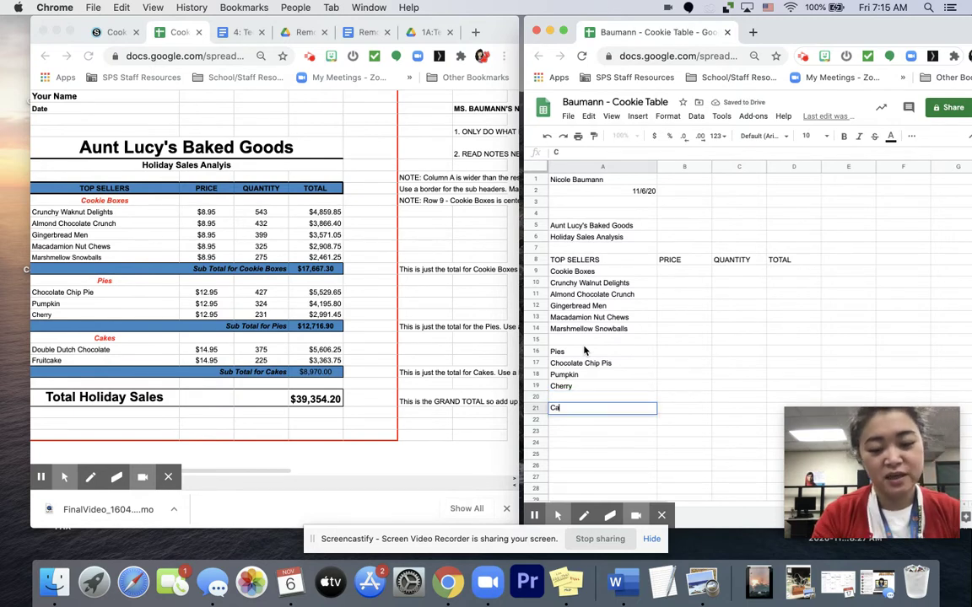
{"action": "key", "text": "Return"}
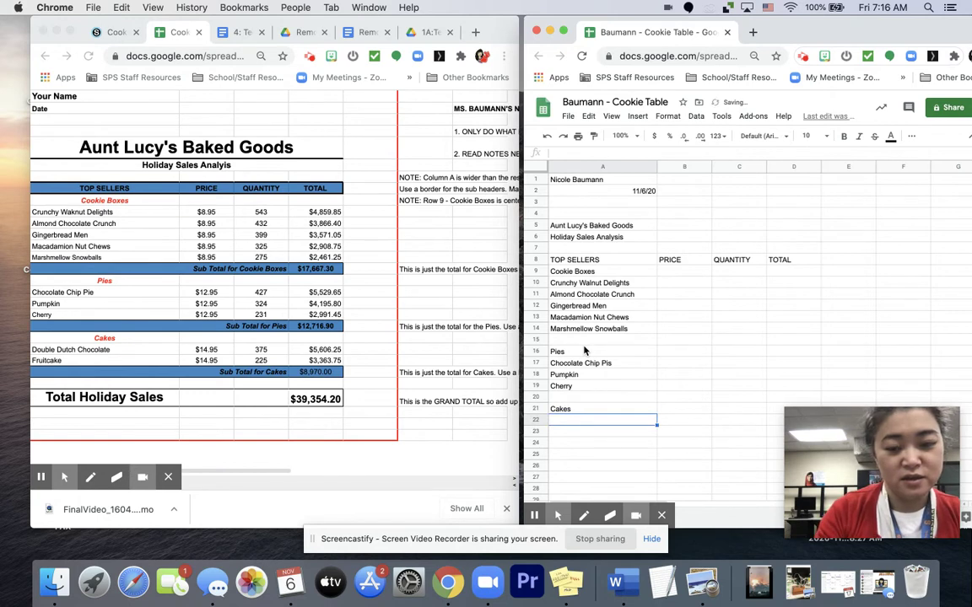
{"action": "type", "text": "Doubl"}
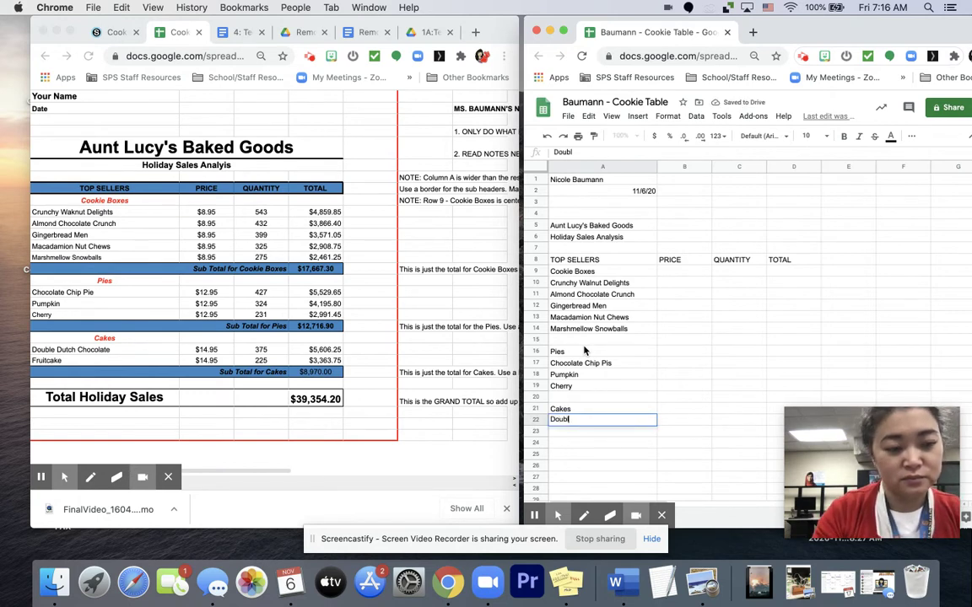
{"action": "type", "text": "e Dutch Choc"}
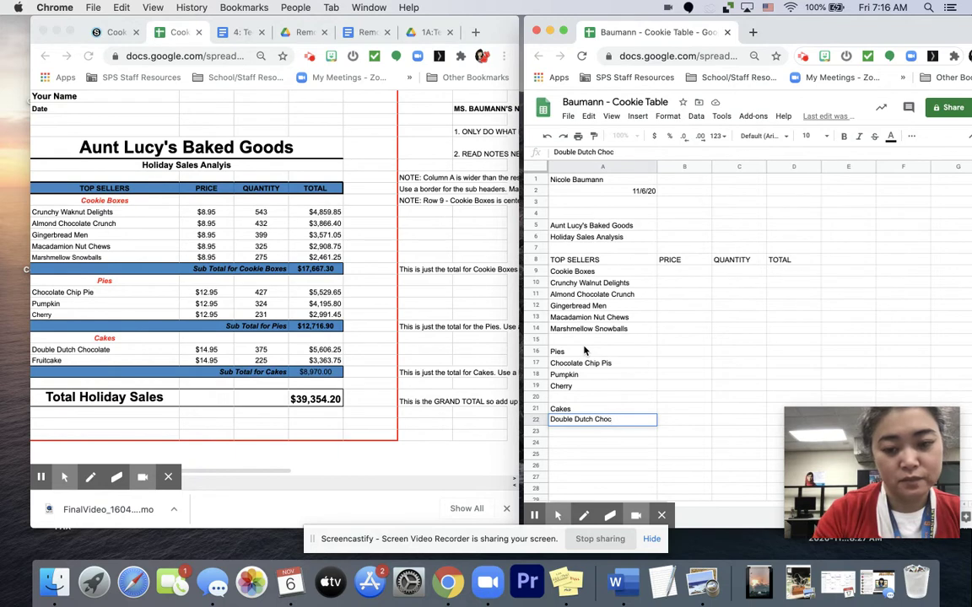
{"action": "type", "text": "olate"}
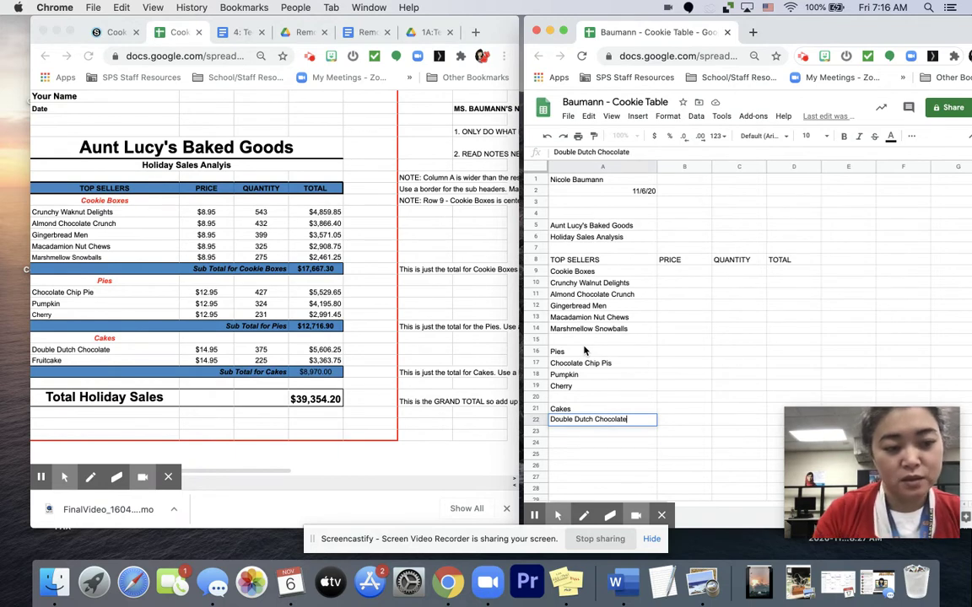
{"action": "key", "text": "Return"}
{"action": "type", "text": "Fruitcake"}
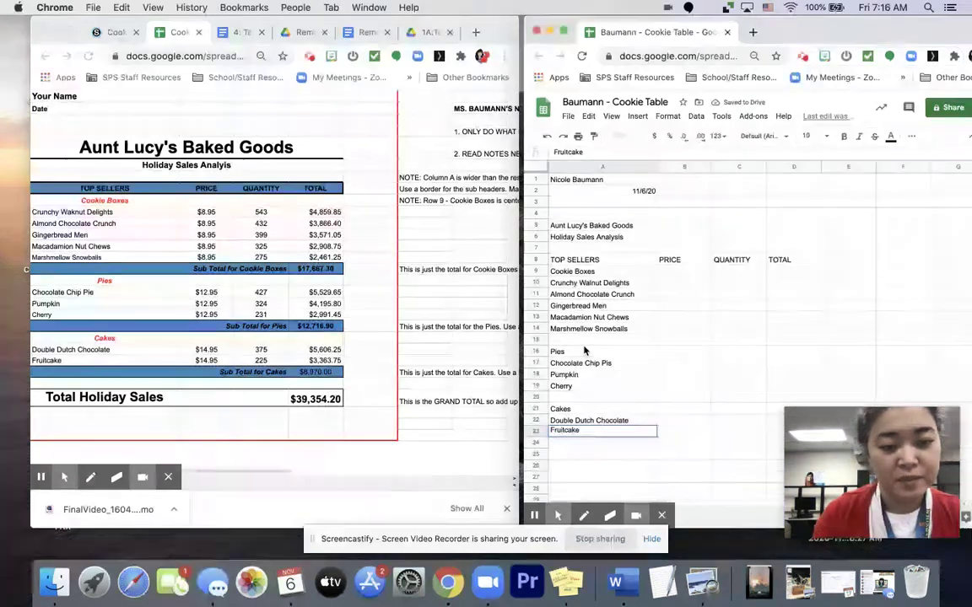
{"action": "key", "text": "Return"}
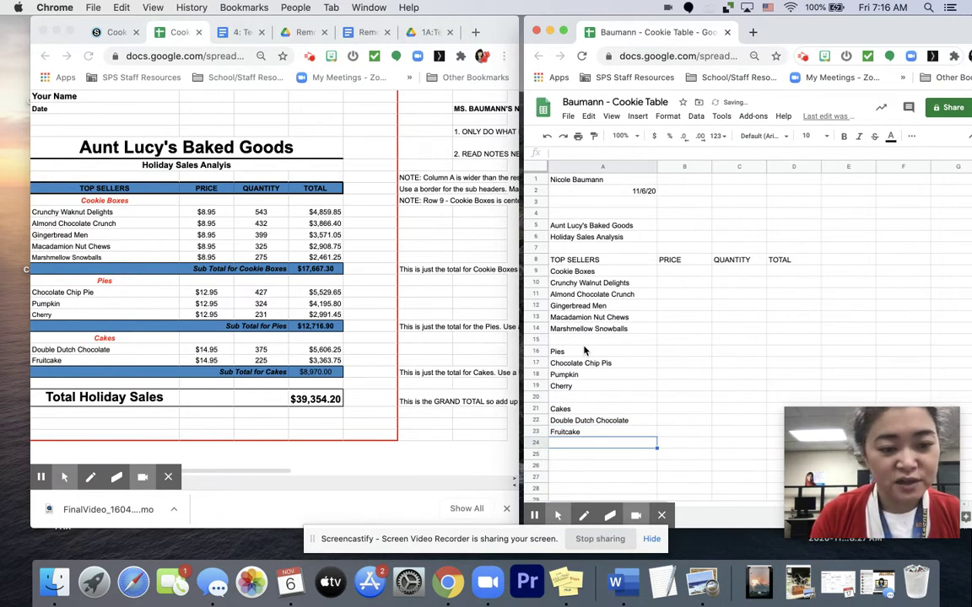
Enter the label "Total Holiday Sales" in cell A26, leaving rows 24 and 25 empty
{"action": "key", "text": "Return"}
{"action": "key", "text": "Return"}
{"action": "type", "text": "Total Ho"}
{"action": "type", "text": "liday"}
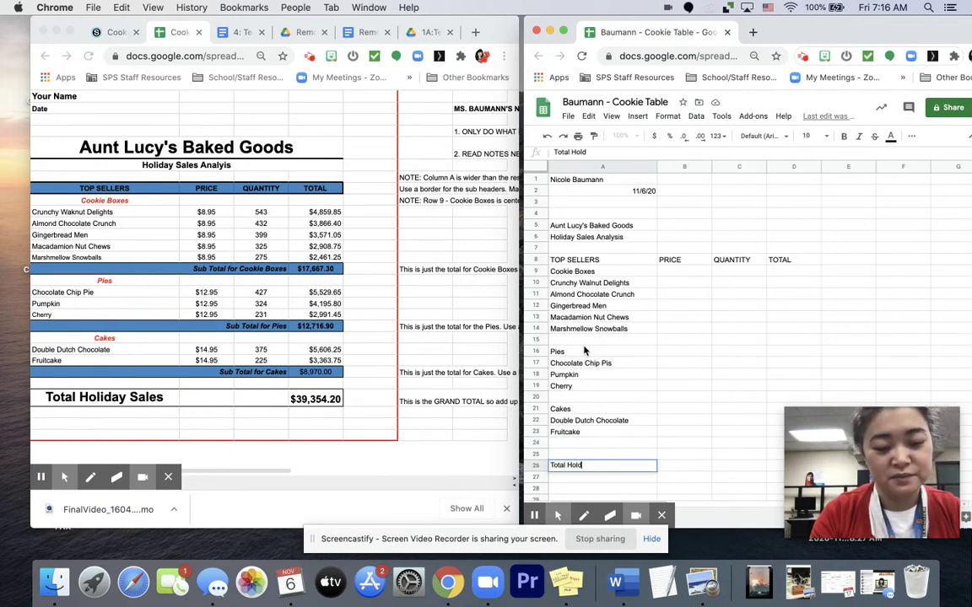
{"action": "key", "text": "BackSpace"}
{"action": "key", "text": "BackSpace"}
{"action": "type", "text": "iday Sa"}
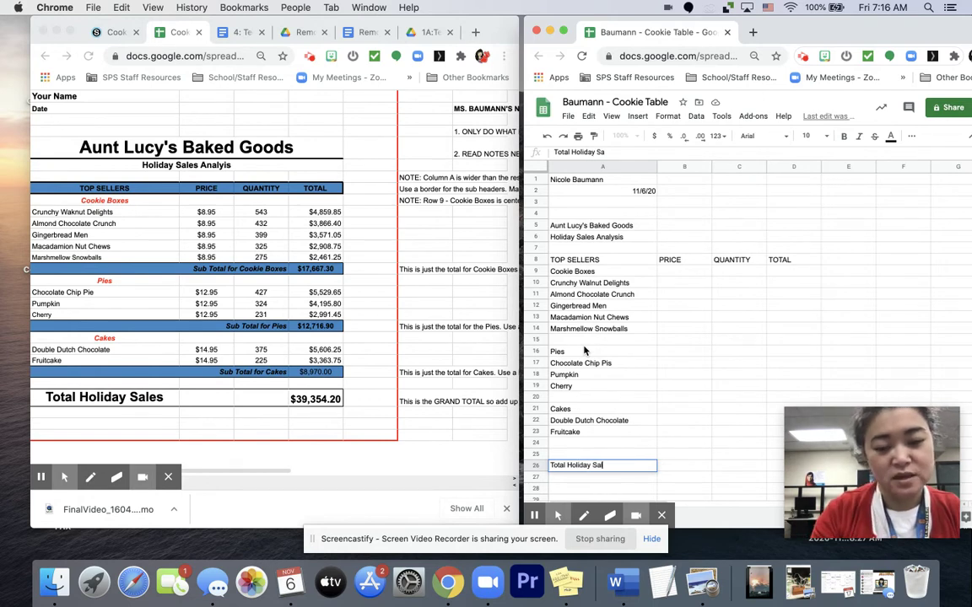
{"action": "type", "text": "les"}
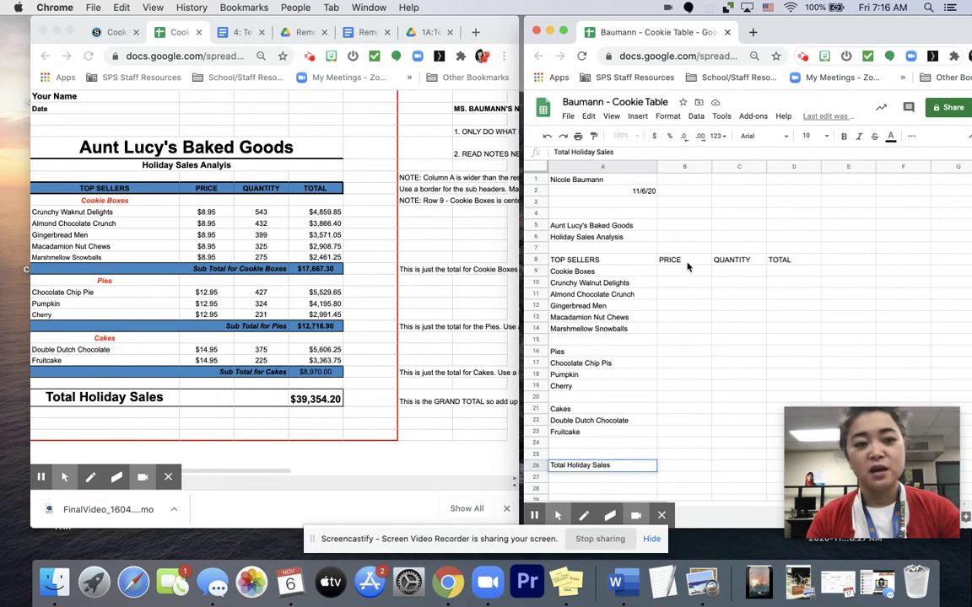
Enter the price 8.95 in cell B9 and fill it down through B14
{"action": "left_click", "coordinate": [686, 271]}
{"action": "type", "text": "8.95"}
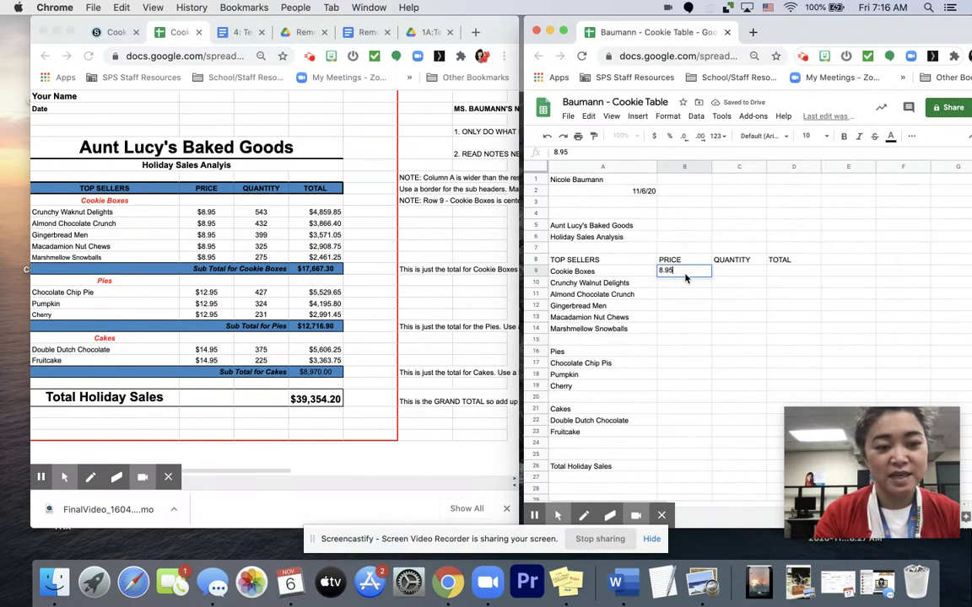
{"action": "key", "text": "Return"}
{"action": "key", "text": "Return"}
{"action": "left_click", "coordinate": [688, 272]}
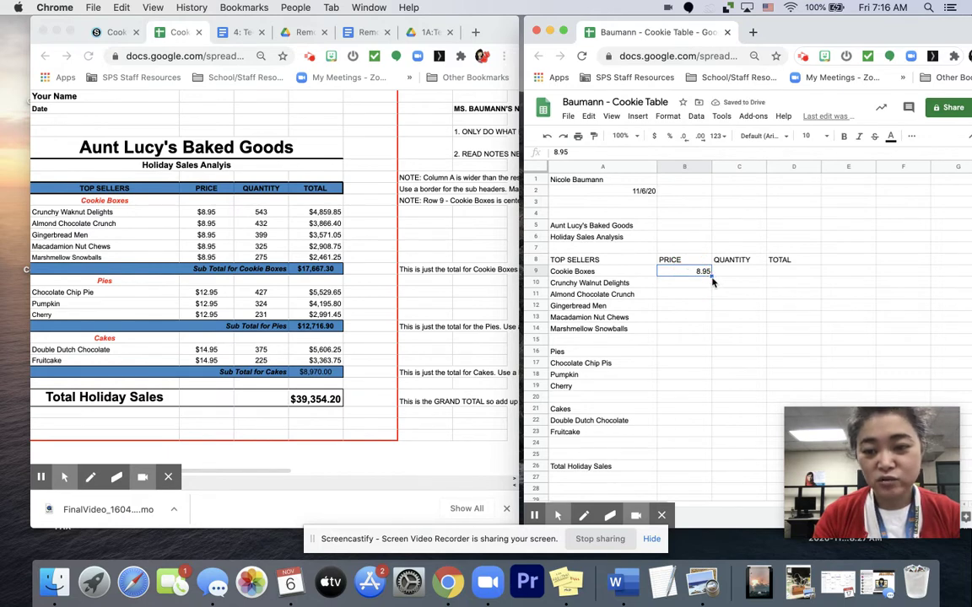
{"action": "left_click", "coordinate": [711, 280]}
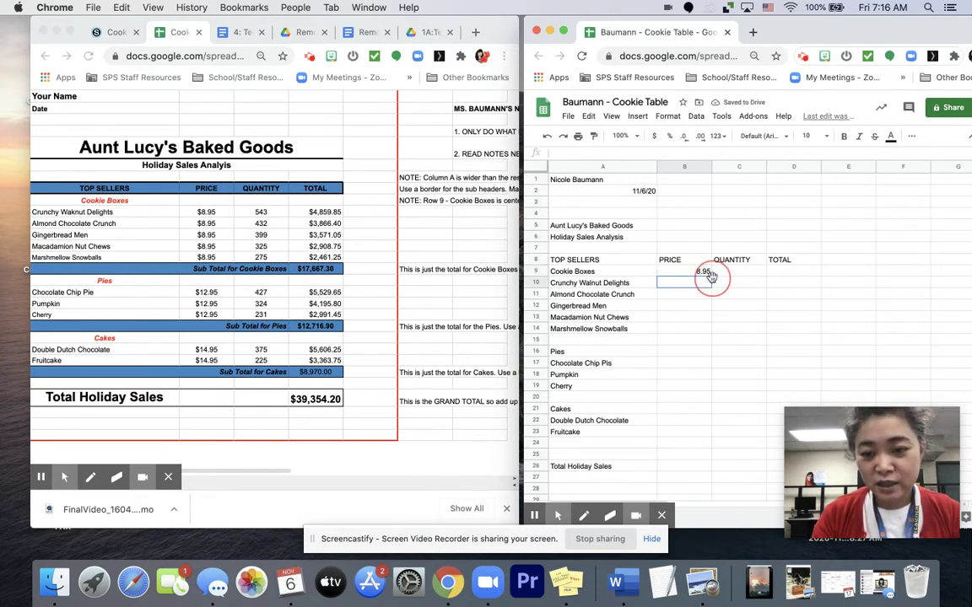
{"action": "left_click", "coordinate": [711, 274]}
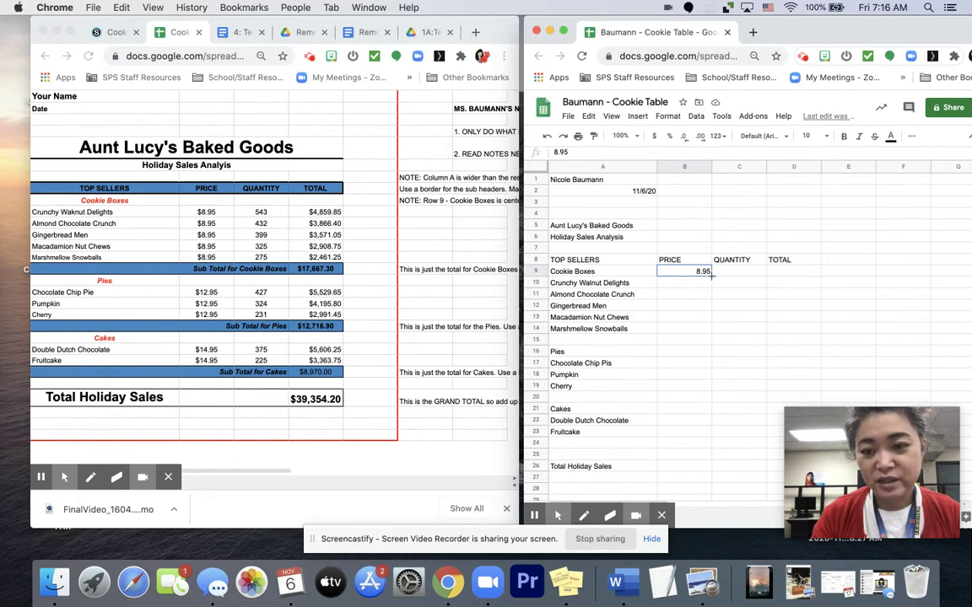
{"action": "left_click", "coordinate": [711, 273]}
{"action": "left_click_drag", "start_coordinate": [712, 273], "coordinate": [709, 329]}
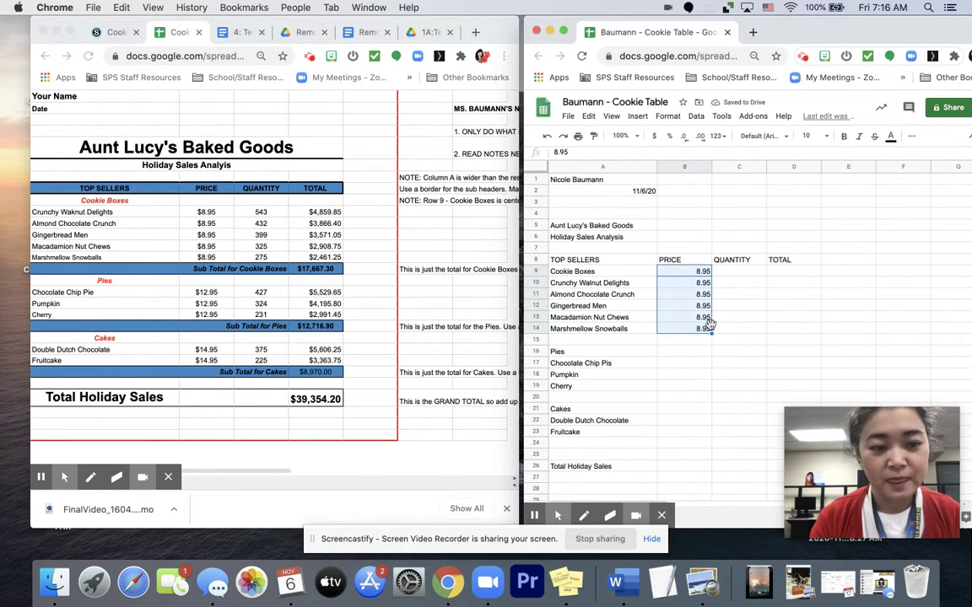
Correct the misspelled product name in cell A17 to "Chocolate Chip Pies"
{"action": "left_click", "coordinate": [682, 363]}
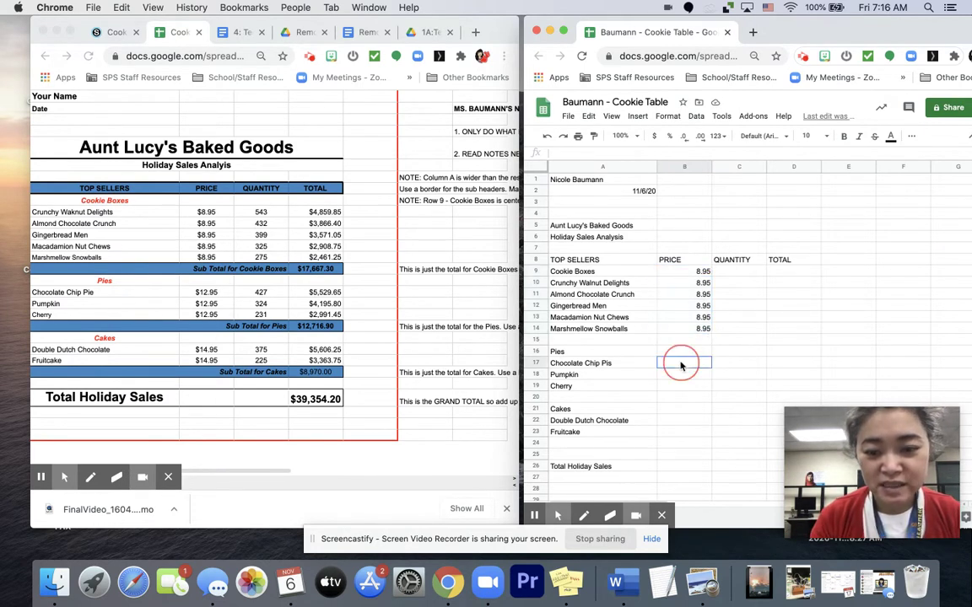
{"action": "left_click", "coordinate": [602, 366]}
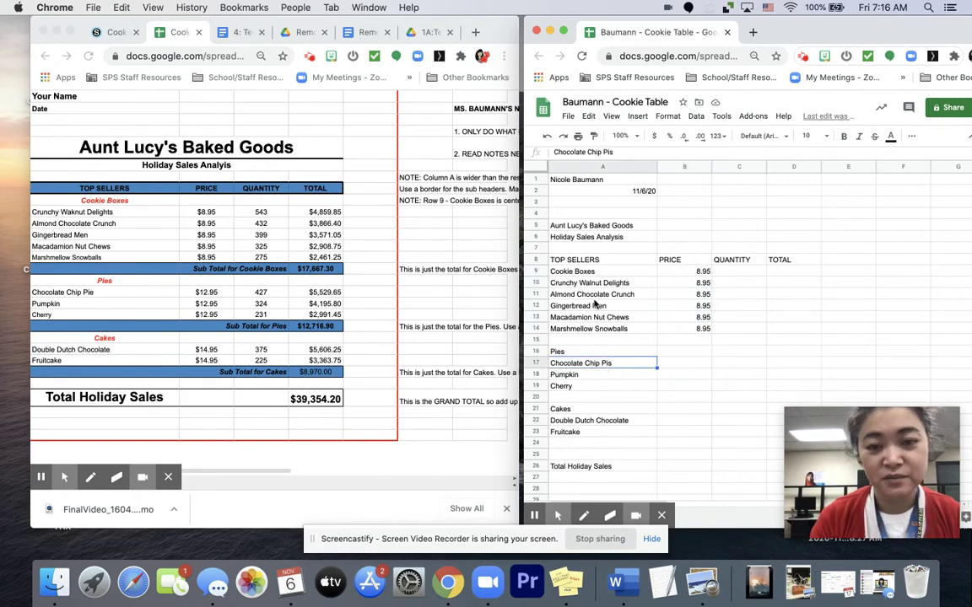
{"action": "left_click", "coordinate": [627, 151]}
{"action": "type", "text": "es"}
Enter the pie price 12.95 in cell B17 and fill it down through B19
{"action": "left_click", "coordinate": [698, 362]}
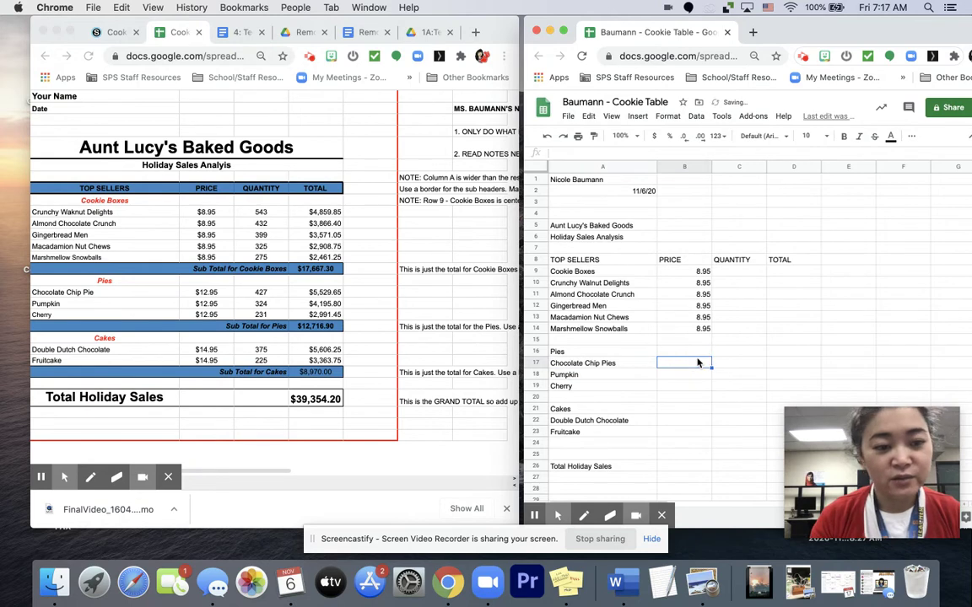
{"action": "type", "text": "12.95"}
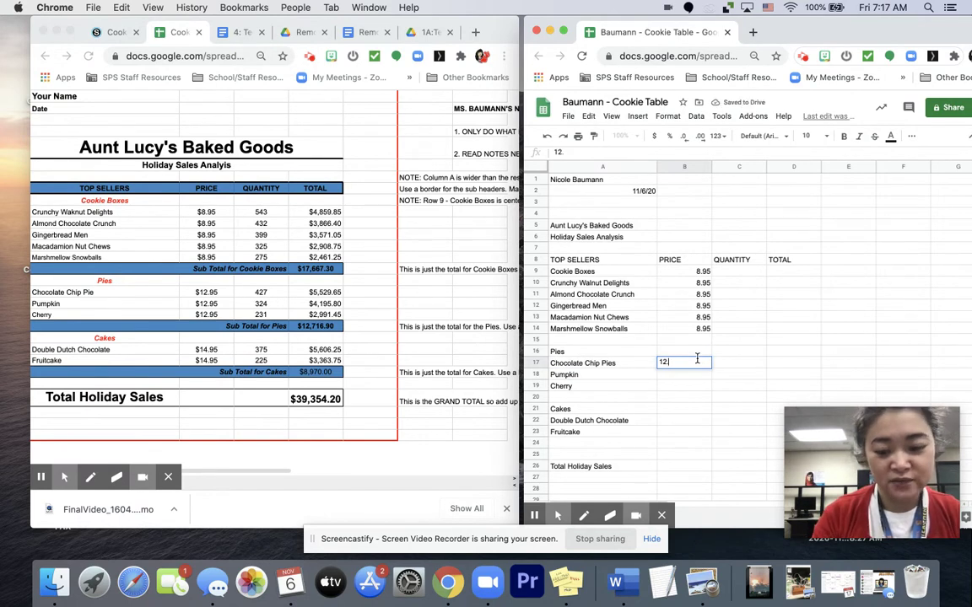
{"action": "left_click", "coordinate": [691, 386]}
{"action": "left_click", "coordinate": [694, 363]}
{"action": "mouse_move", "coordinate": [712, 371]}
{"action": "left_mouse_down"}
{"action": "mouse_move", "coordinate": [707, 365]}
{"action": "mouse_move", "coordinate": [710, 389]}
{"action": "left_mouse_up"}
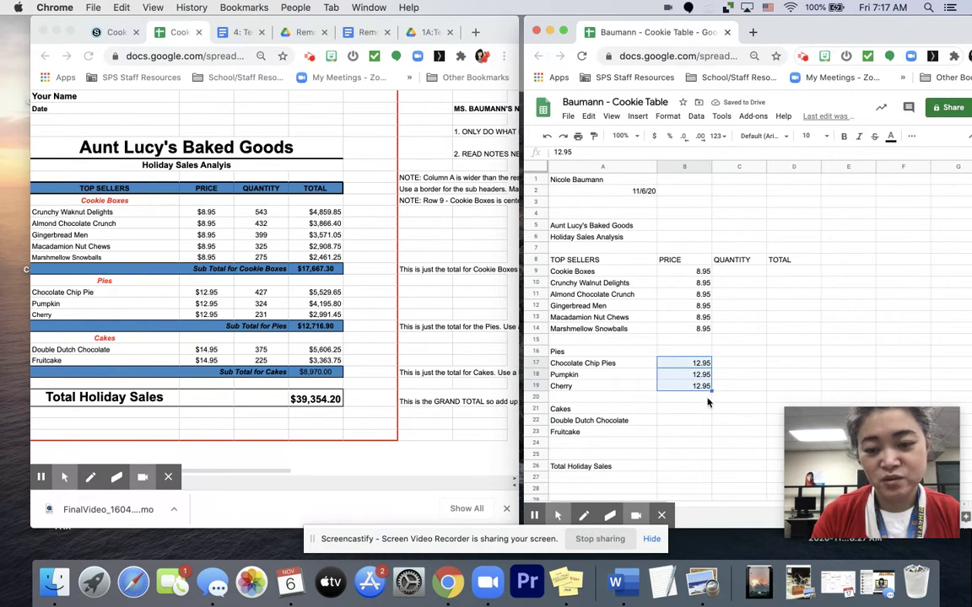
Enter the cake price 14.95 in cells B22 and B23
{"action": "left_click", "coordinate": [685, 422]}
{"action": "type", "text": "14.95"}
{"action": "key", "text": "Return"}
{"action": "type", "text": "14.95"}
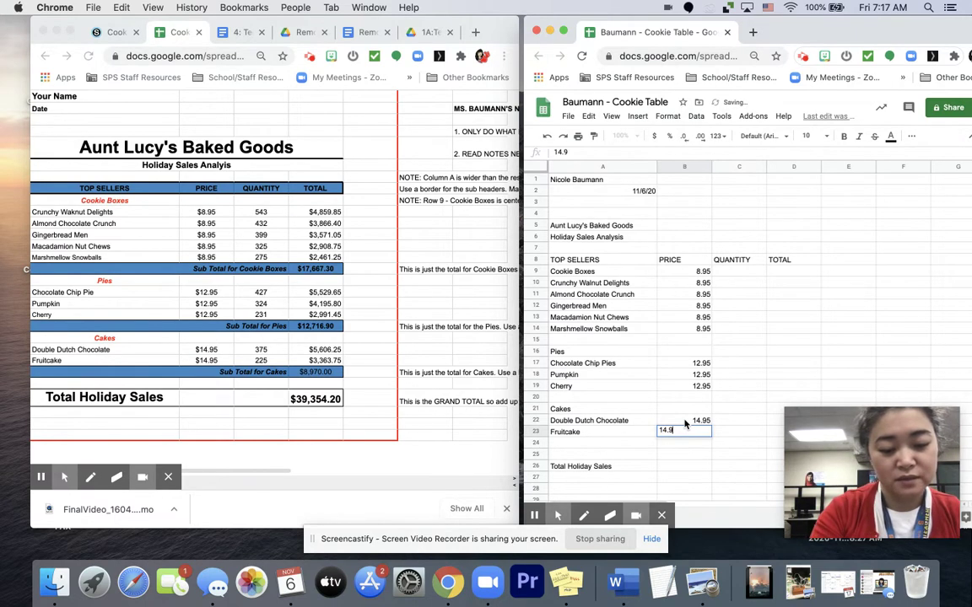
{"action": "left_click", "coordinate": [677, 455]}
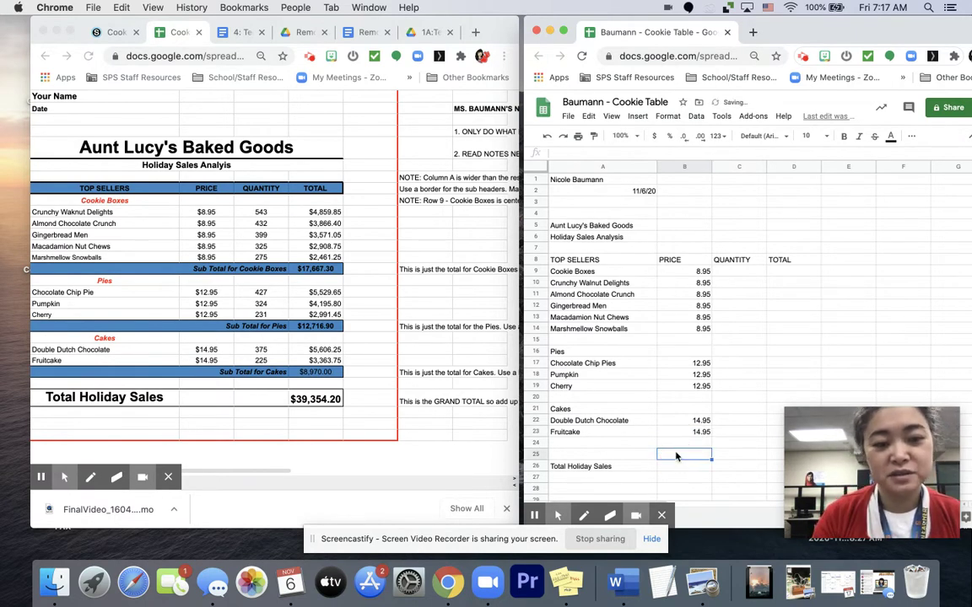
Format the prices in cells B9 to B23 as dollar currency
{"action": "left_click_drag", "start_coordinate": [696, 271], "coordinate": [703, 384]}
{"action": "left_click", "coordinate": [702, 432], "text": "shift"}
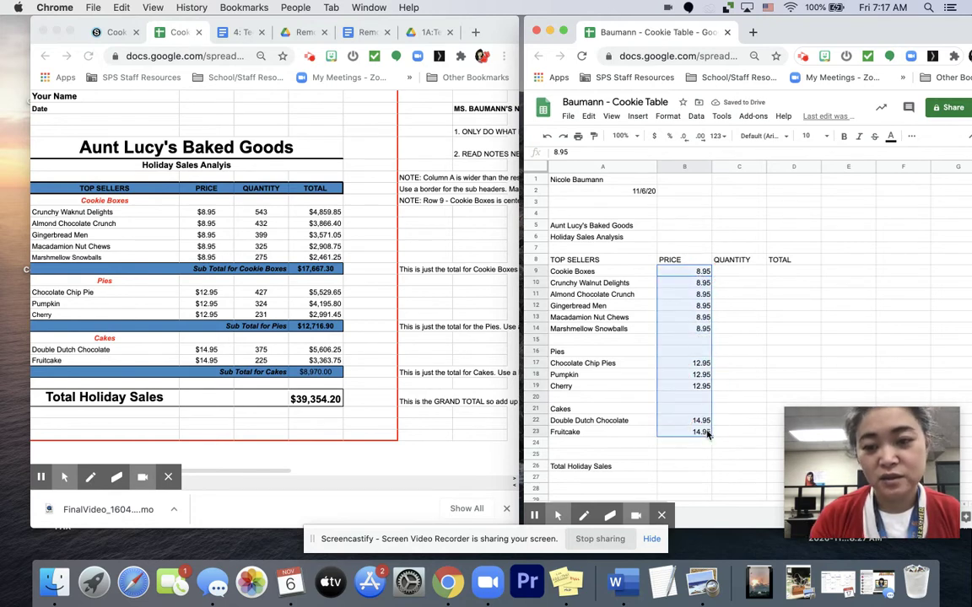
{"action": "left_click", "coordinate": [656, 138]}
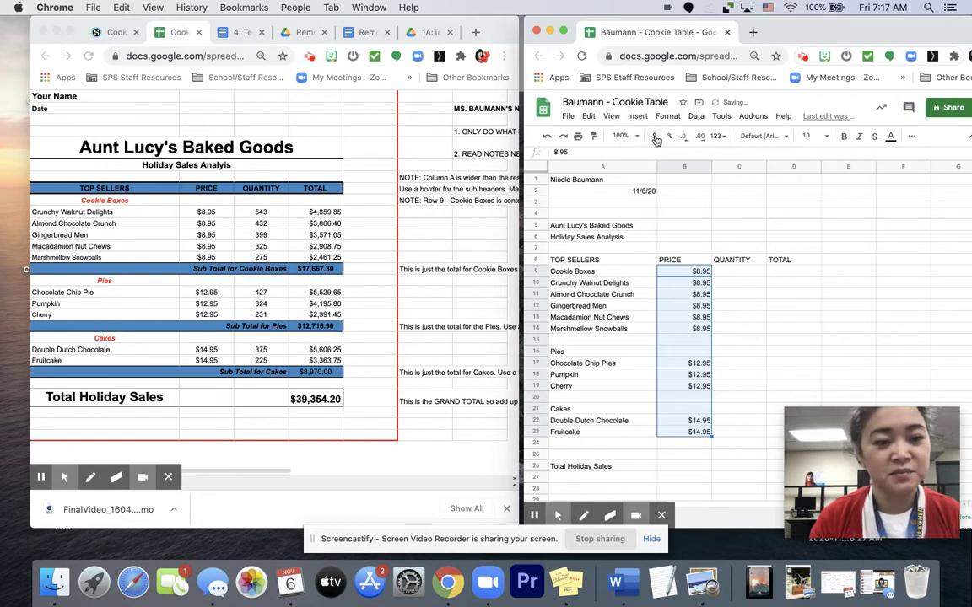
Enter the quantities 543, 432, 399, 325 and 275 in cells C9 to C13
{"action": "left_click", "coordinate": [738, 272]}
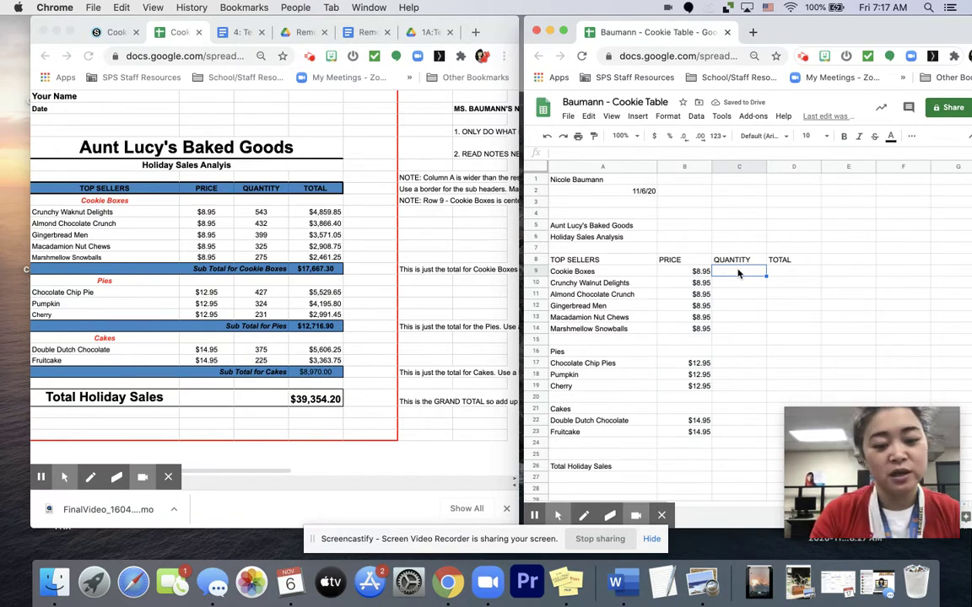
{"action": "type", "text": "54"}
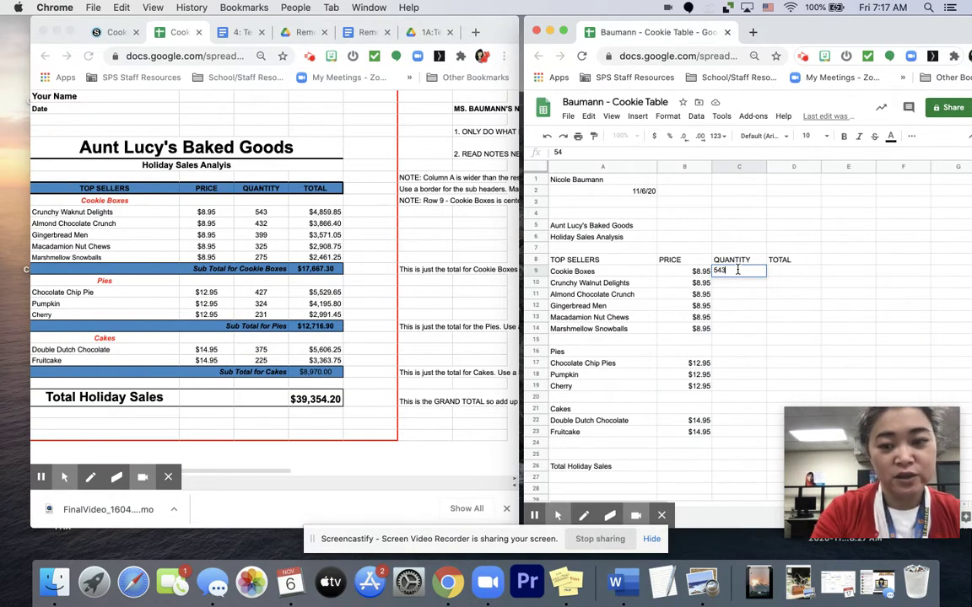
{"action": "key", "text": "Return"}
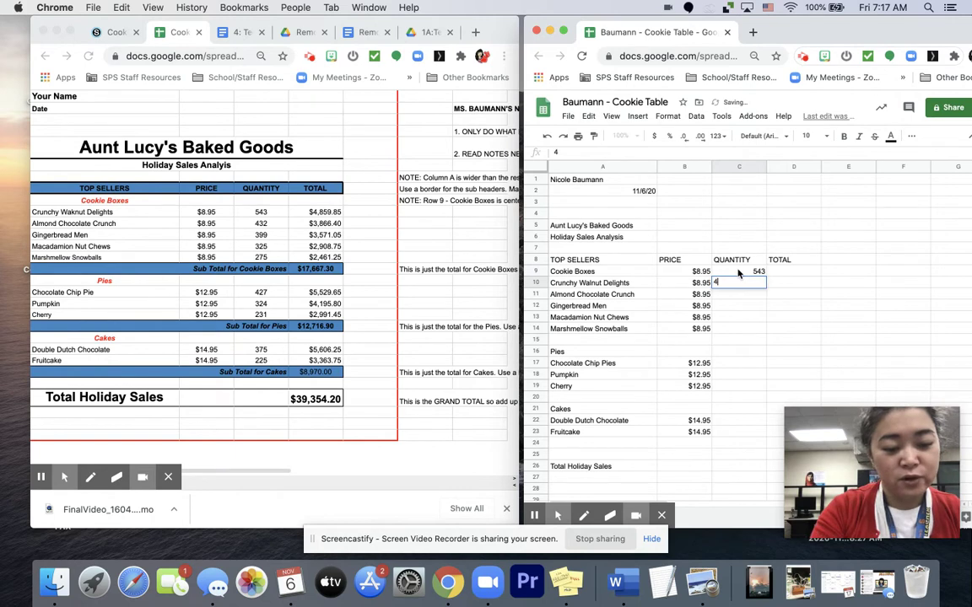
{"action": "type", "text": "432"}
{"action": "key", "text": "Return"}
{"action": "type", "text": "399"}
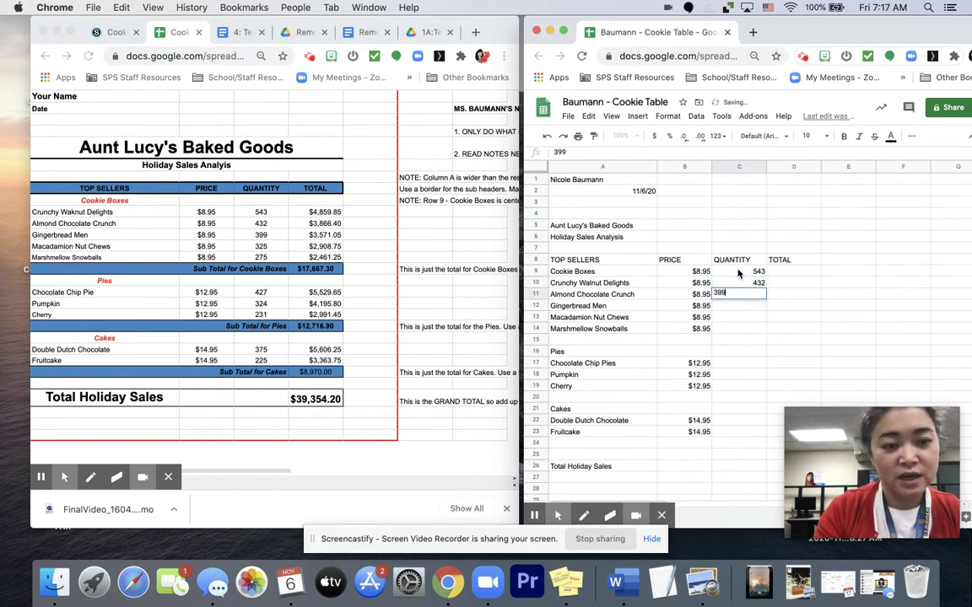
{"action": "key", "text": "Return"}
{"action": "type", "text": "325"}
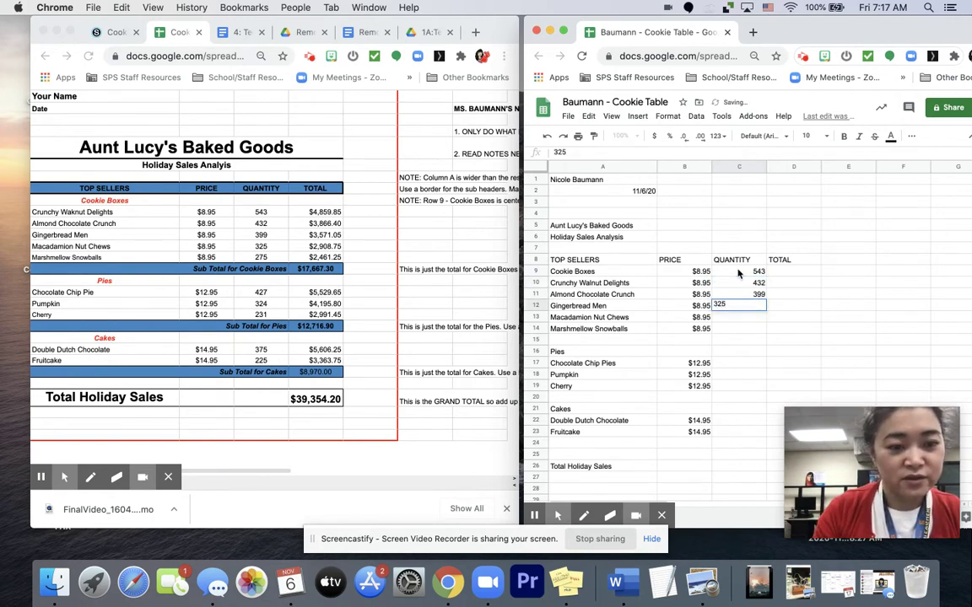
{"action": "key", "text": "Return"}
{"action": "type", "text": "275"}
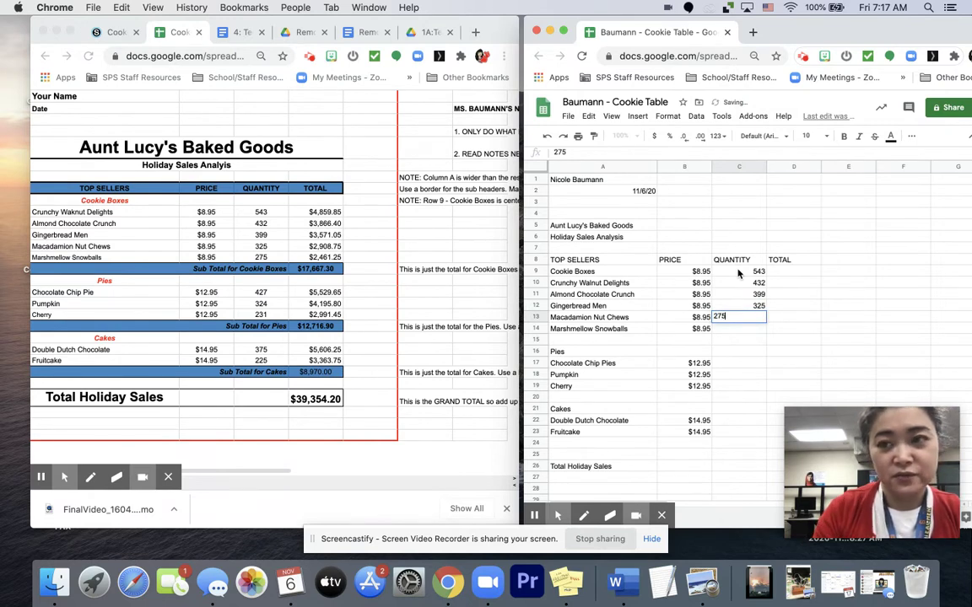
{"action": "key", "text": "Return"}
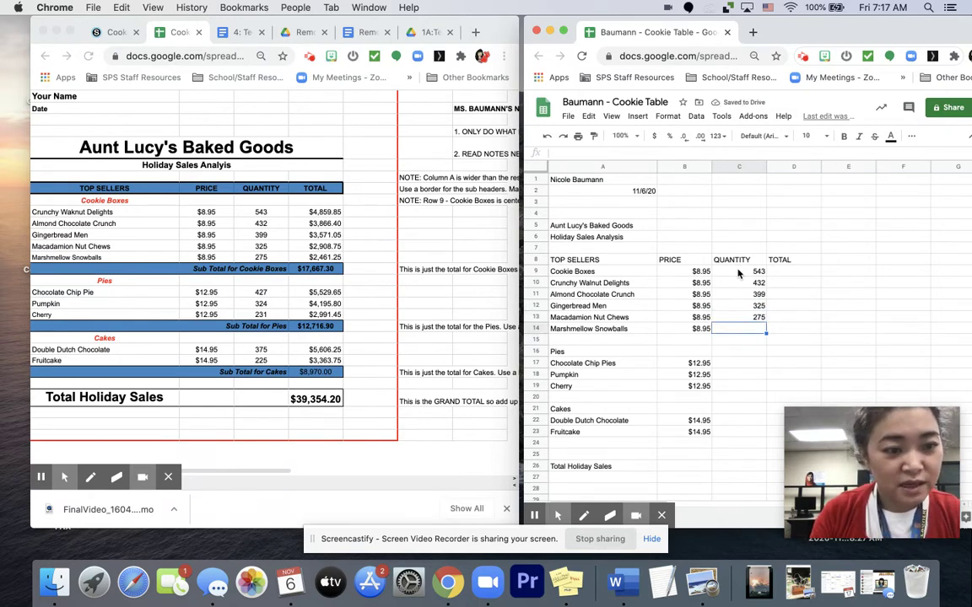
Clear the quantity in C9 and the price in B9 so the Cookie Boxes row holds only its heading
{"action": "key", "text": "Up"}
{"action": "key", "text": "Up"}
{"action": "key", "text": "Up"}
{"action": "key", "text": "Up"}
{"action": "key", "text": "Up"}
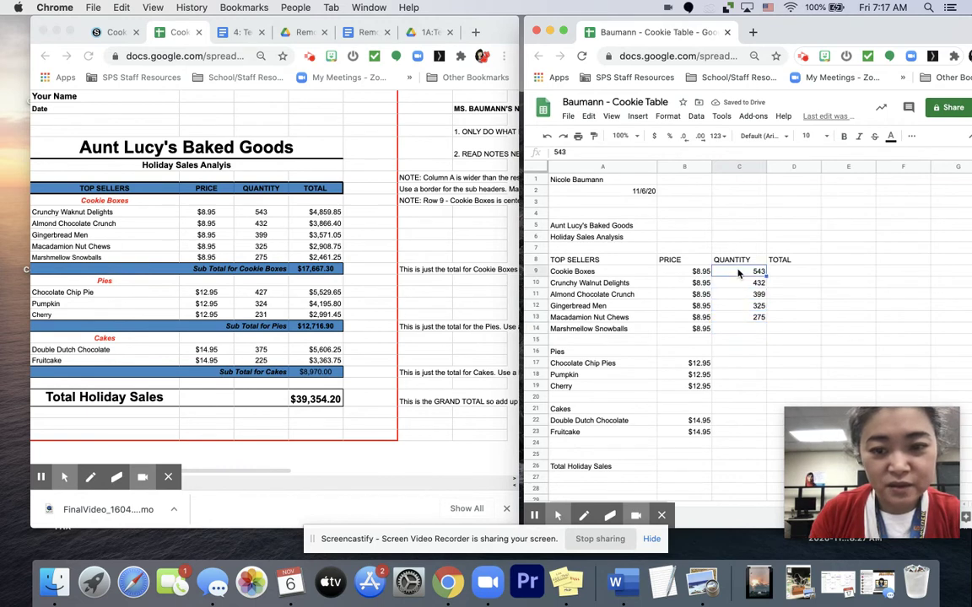
{"action": "key", "text": "Delete"}
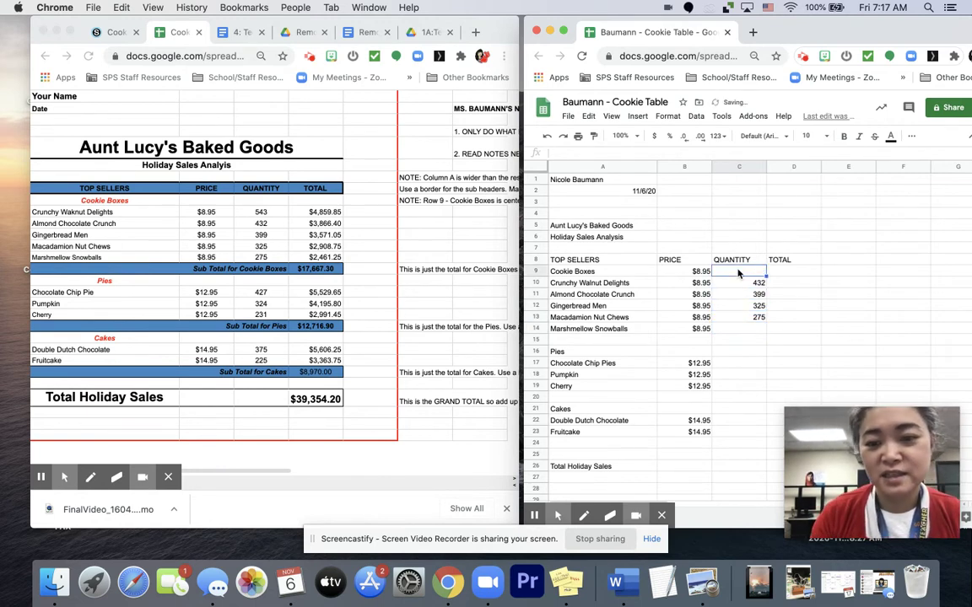
{"action": "key", "text": "Left"}
{"action": "key", "text": "Delete"}
{"action": "left_click_drag", "start_coordinate": [583, 271], "coordinate": [631, 271]}
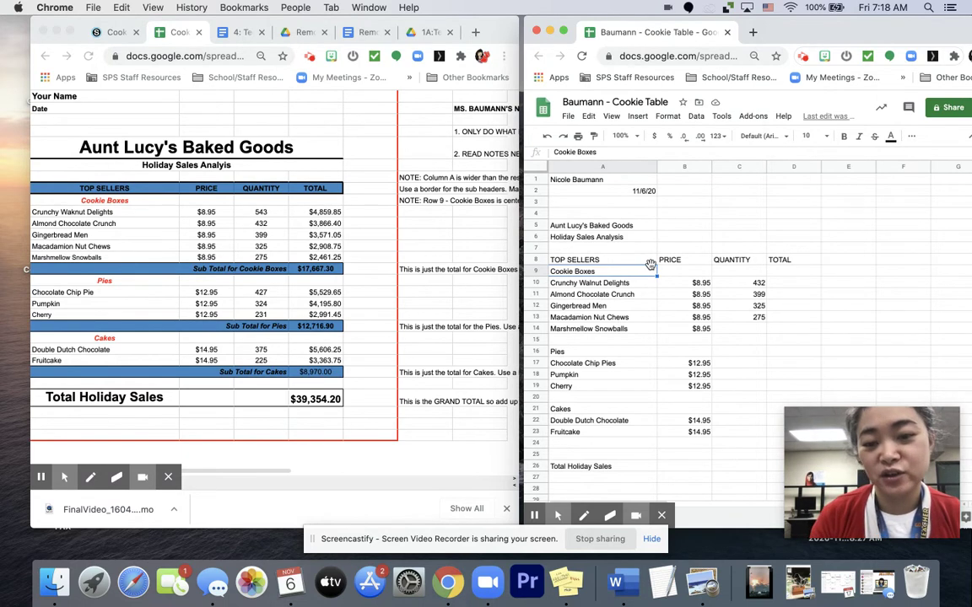
Enter the cookie quantities 543, 432, 399, 325 and 275 in cells C10 to C14
{"action": "left_click", "coordinate": [745, 287]}
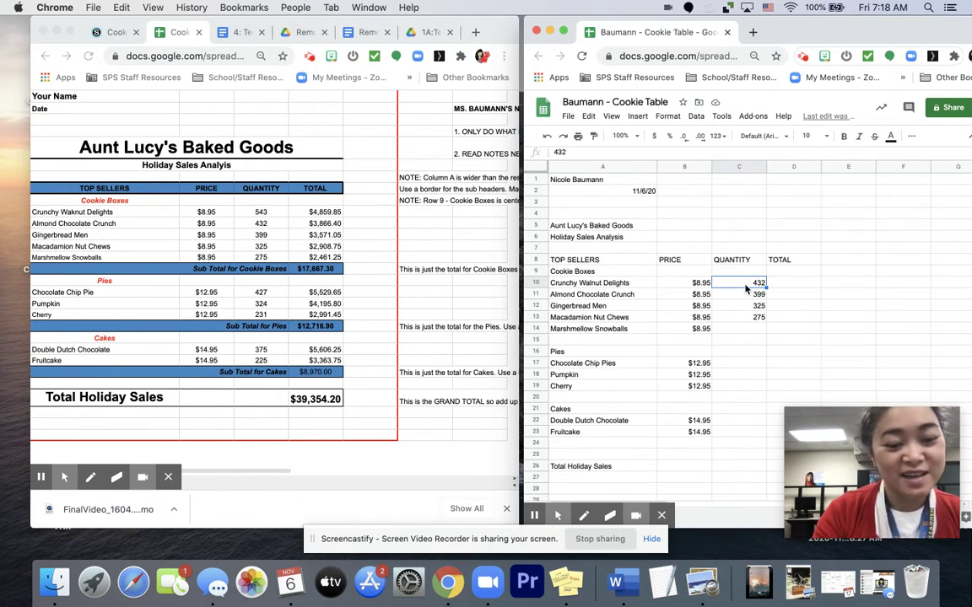
{"action": "type", "text": "543"}
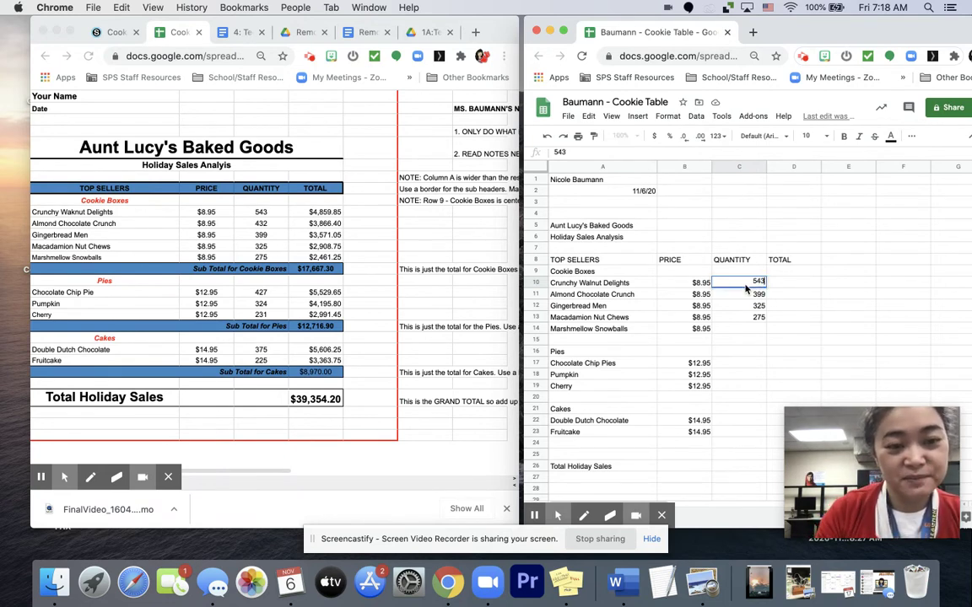
{"action": "key", "text": "Return"}
{"action": "type", "text": "432"}
{"action": "key", "text": "Return"}
{"action": "type", "text": "399"}
{"action": "key", "text": "Return"}
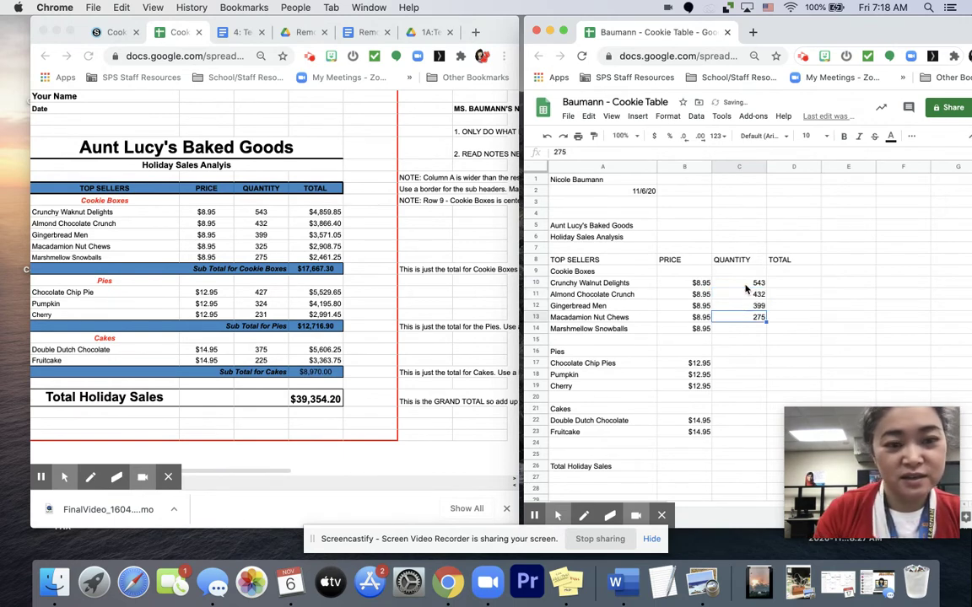
{"action": "type", "text": "325"}
{"action": "key", "text": "Return"}
{"action": "type", "text": "275"}
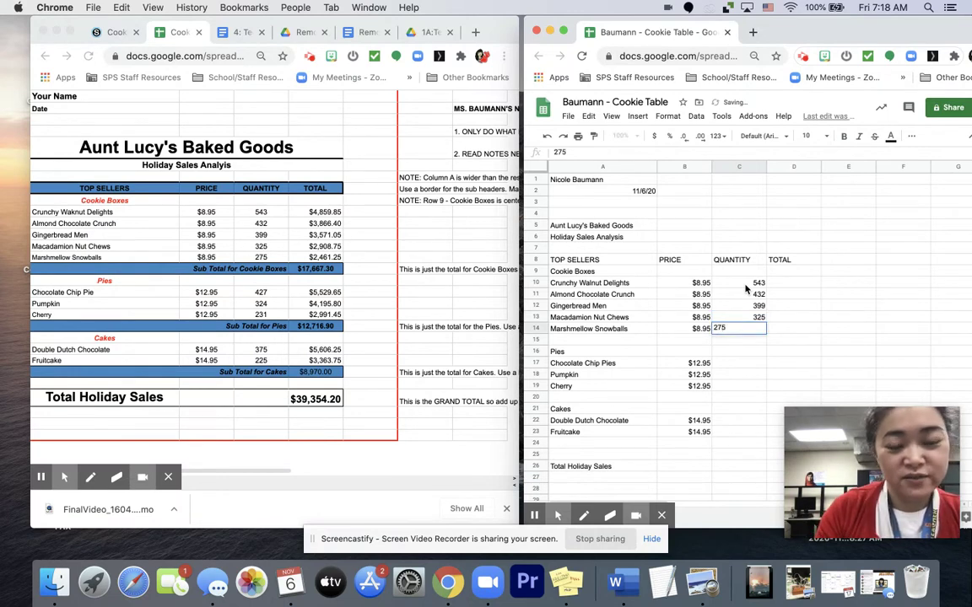
{"action": "key", "text": "Return"}
Enter the pie quantities 427, 324 and 231 in cells C17 to C19
{"action": "key", "text": "Down"}
{"action": "key", "text": "Down"}
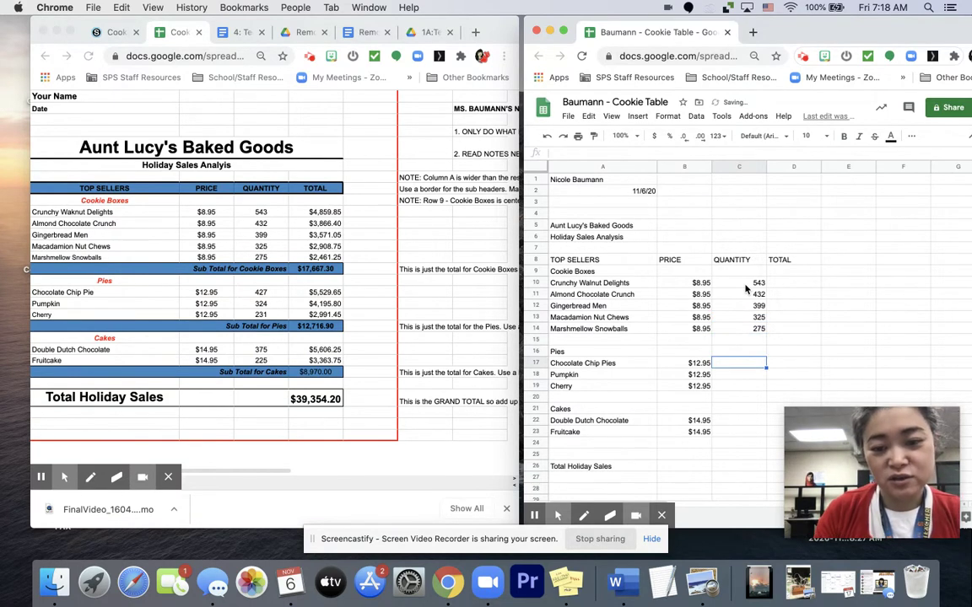
{"action": "type", "text": "427"}
{"action": "key", "text": "Return"}
{"action": "type", "text": "324"}
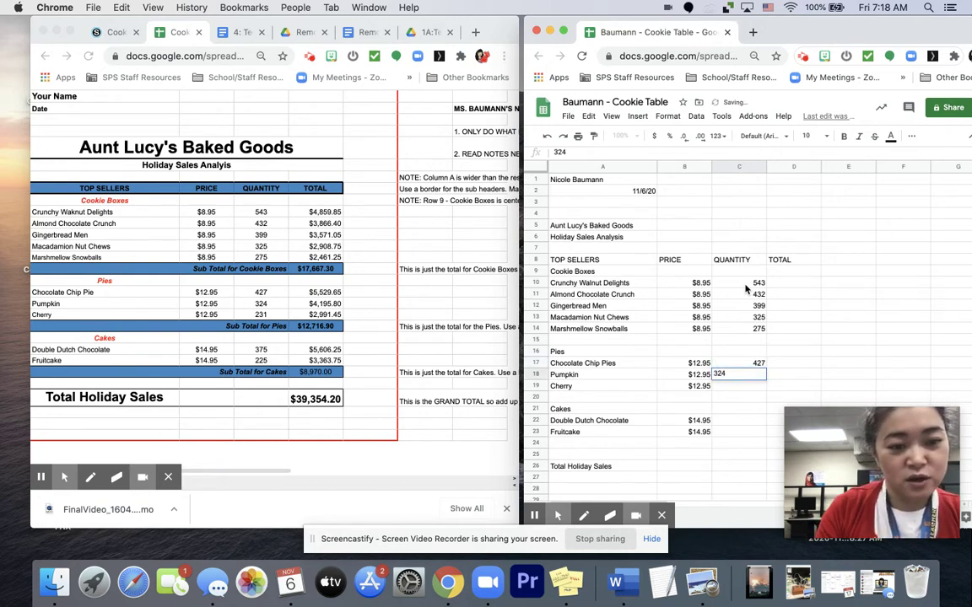
{"action": "key", "text": "Return"}
{"action": "type", "text": "231"}
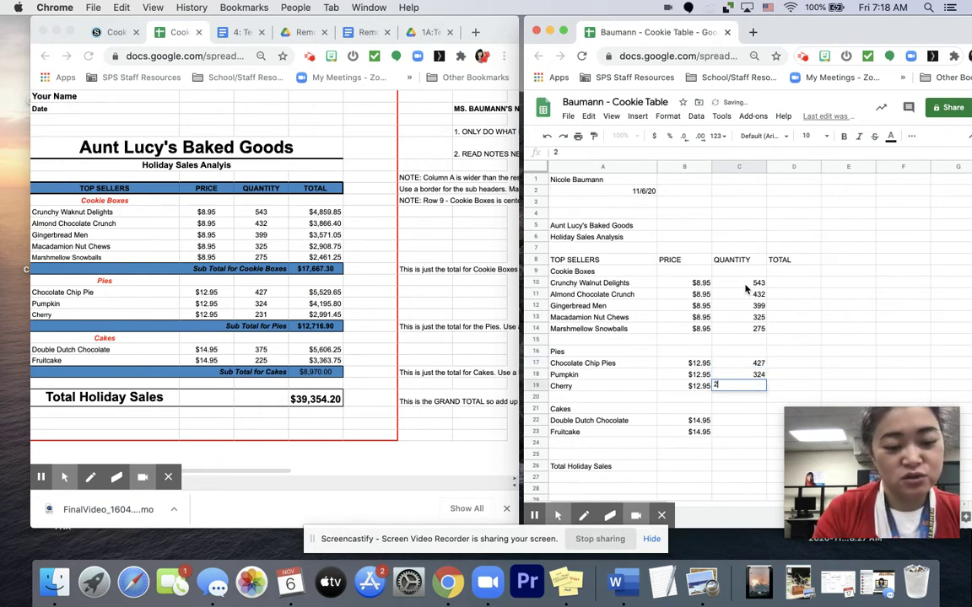
{"action": "key", "text": "Return"}
Enter the cake quantities 375 and 225 in cells C22 and C23
{"action": "key", "text": "Down"}
{"action": "key", "text": "Down"}
{"action": "key", "text": "Down"}
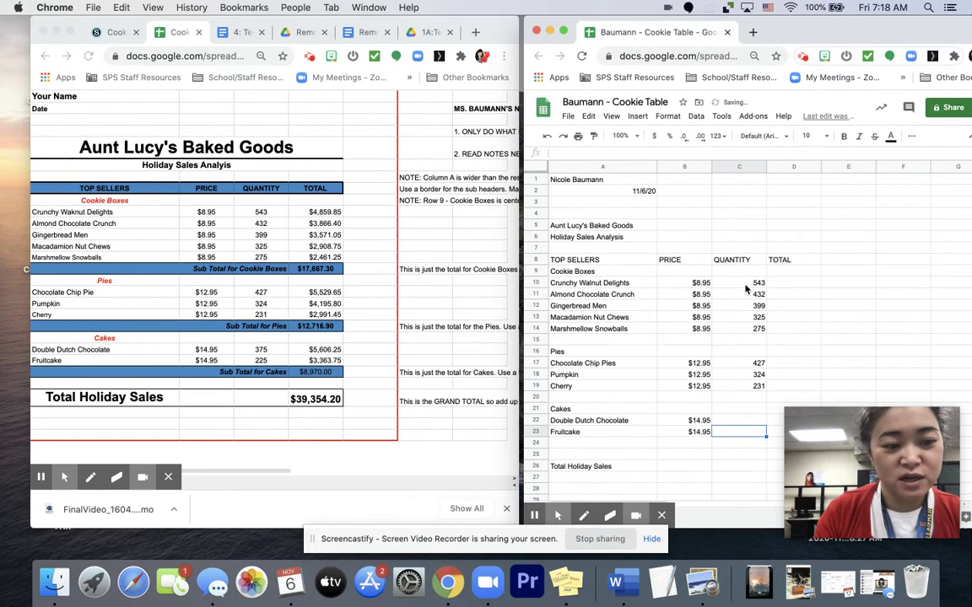
{"action": "key", "text": "Up"}
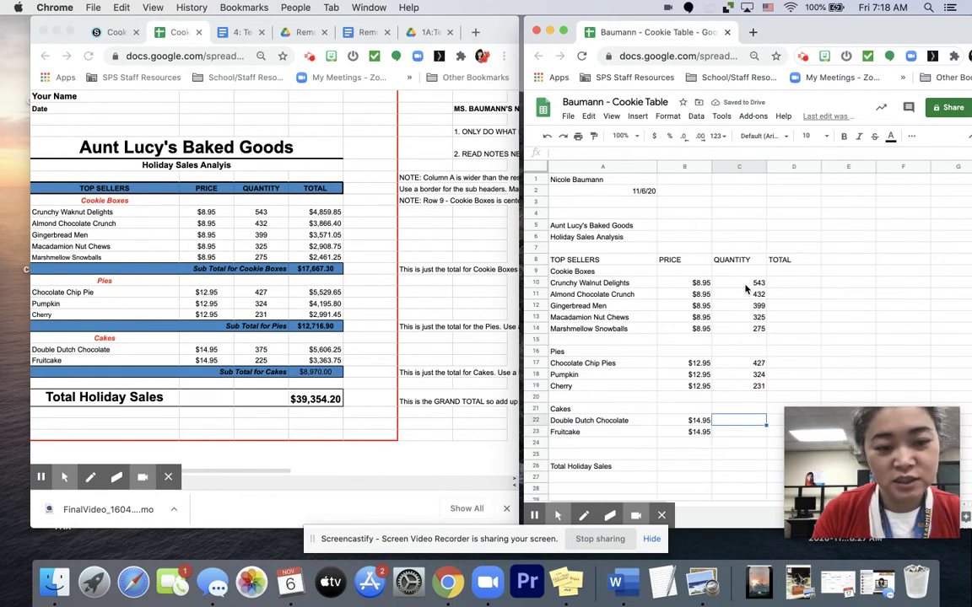
{"action": "type", "text": "375"}
{"action": "key", "text": "Return"}
{"action": "type", "text": "225"}
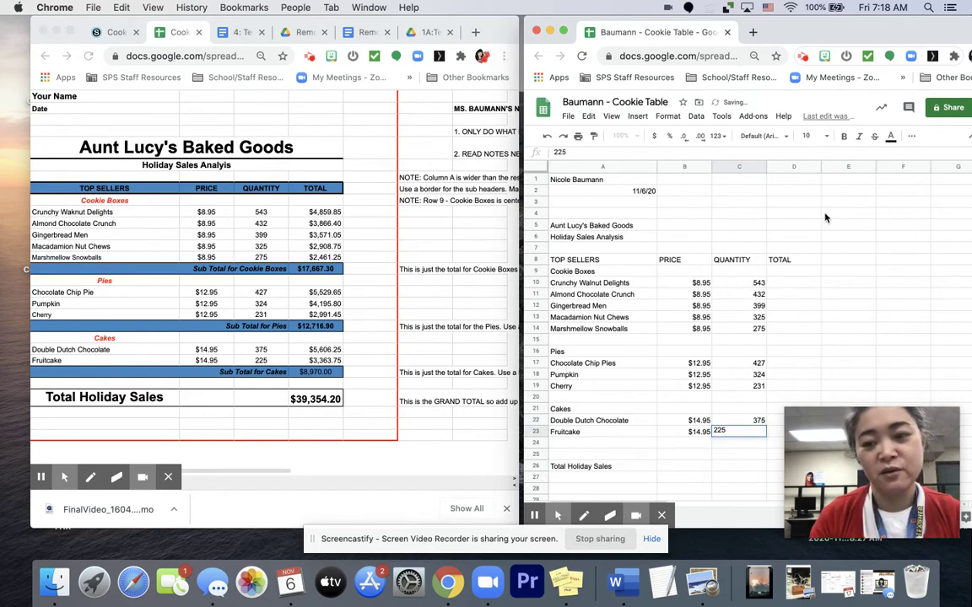
{"action": "left_click", "coordinate": [810, 283]}
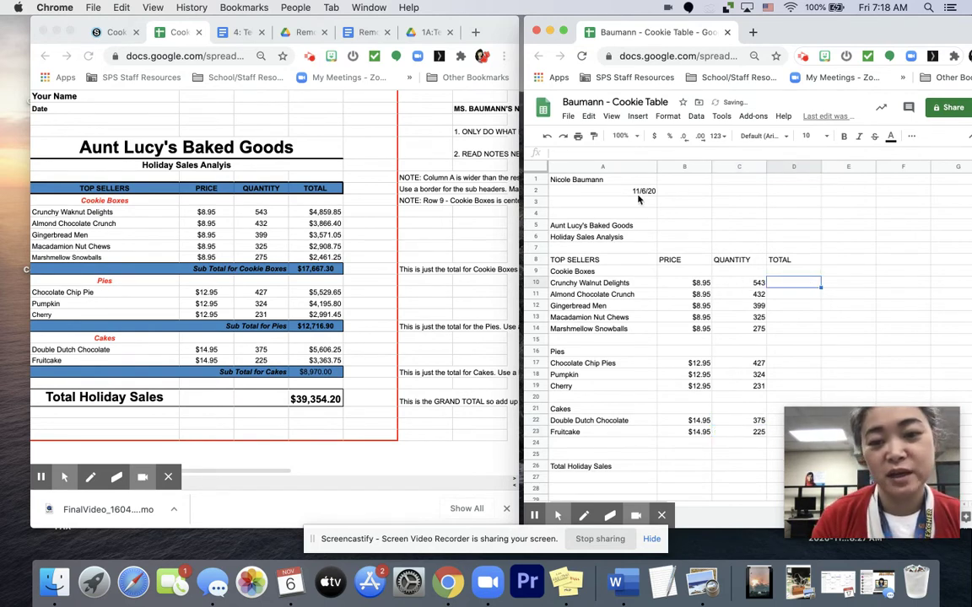
Merge cells A5 to D5 and center the "Aunt Lucy's Baked Goods" title across them
{"action": "left_click_drag", "start_coordinate": [570, 228], "coordinate": [782, 230]}
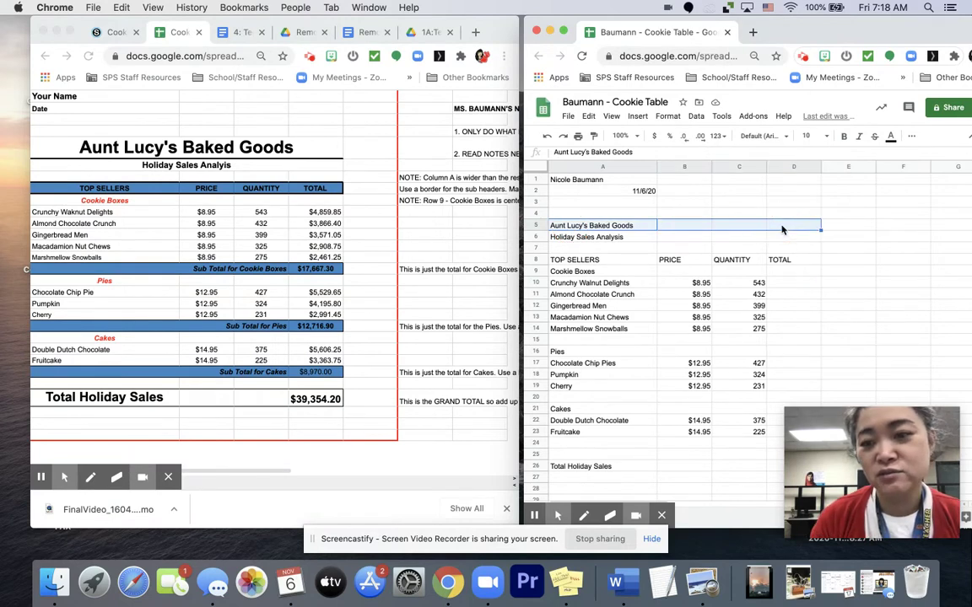
{"action": "left_click", "coordinate": [911, 137]}
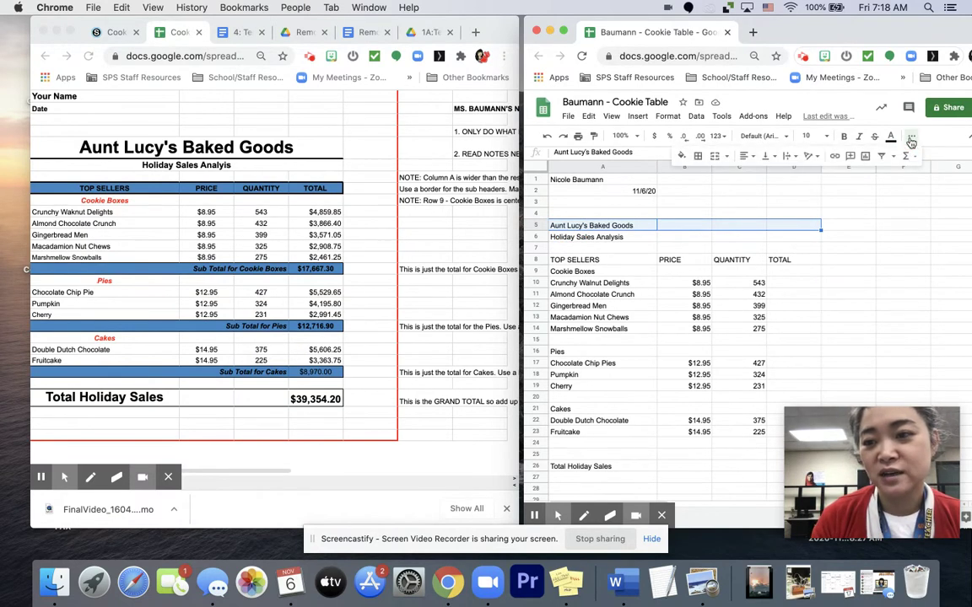
{"action": "left_click", "coordinate": [715, 157]}
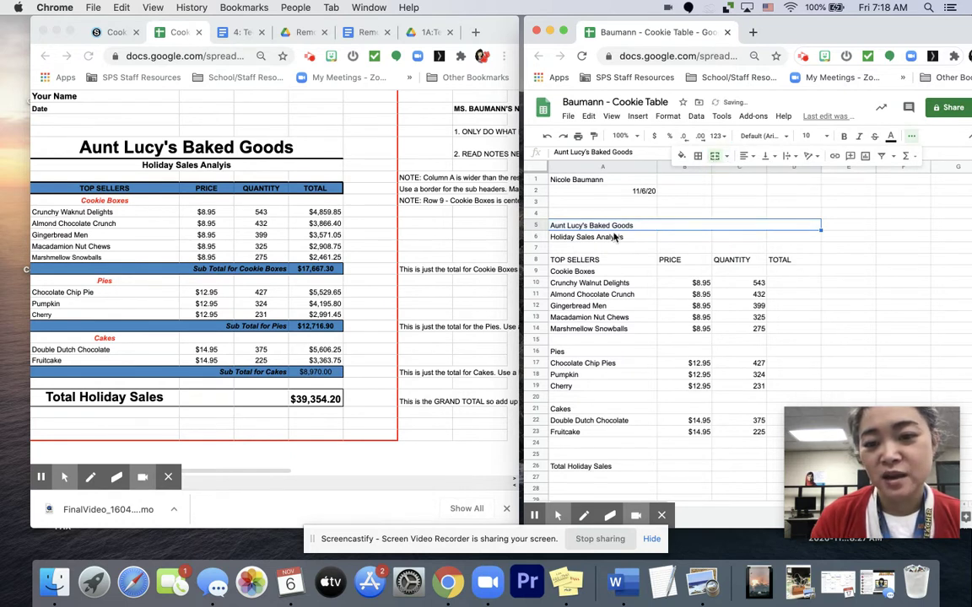
{"action": "left_click", "coordinate": [745, 156]}
{"action": "left_click", "coordinate": [757, 175]}
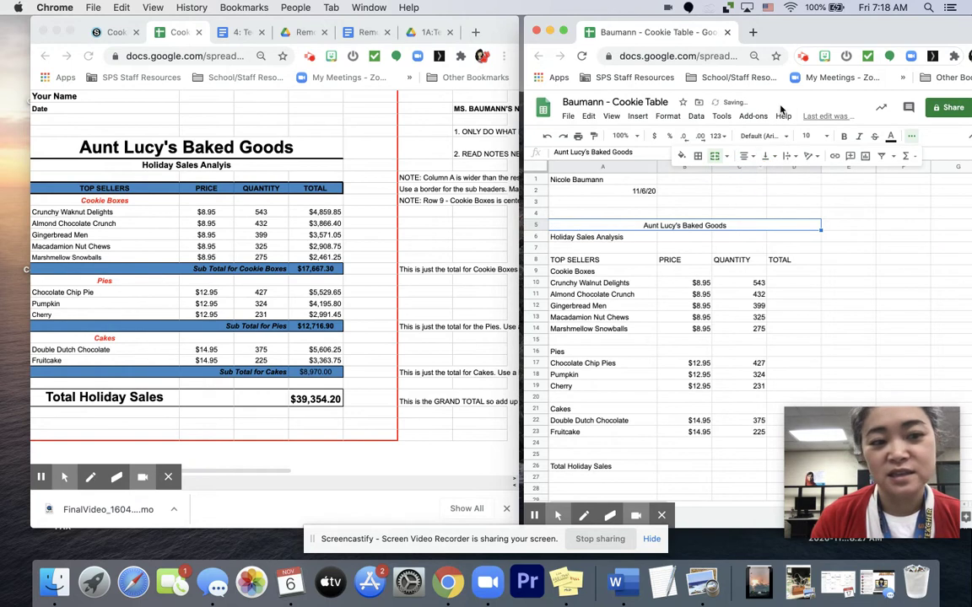
Add a bottom border to the merged title cell in row 5
{"action": "left_click", "coordinate": [697, 156]}
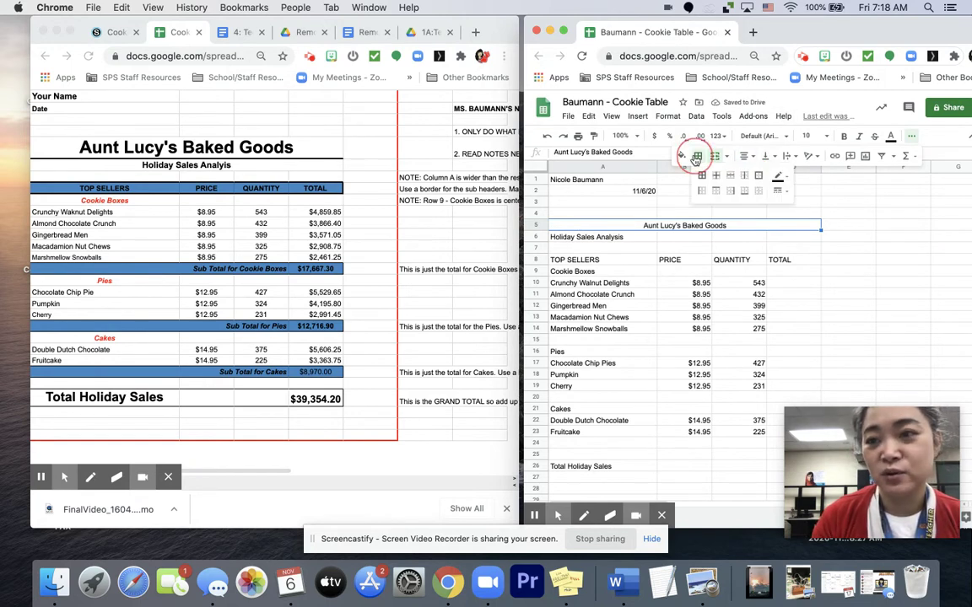
{"action": "left_click", "coordinate": [743, 192]}
{"action": "left_click", "coordinate": [613, 240]}
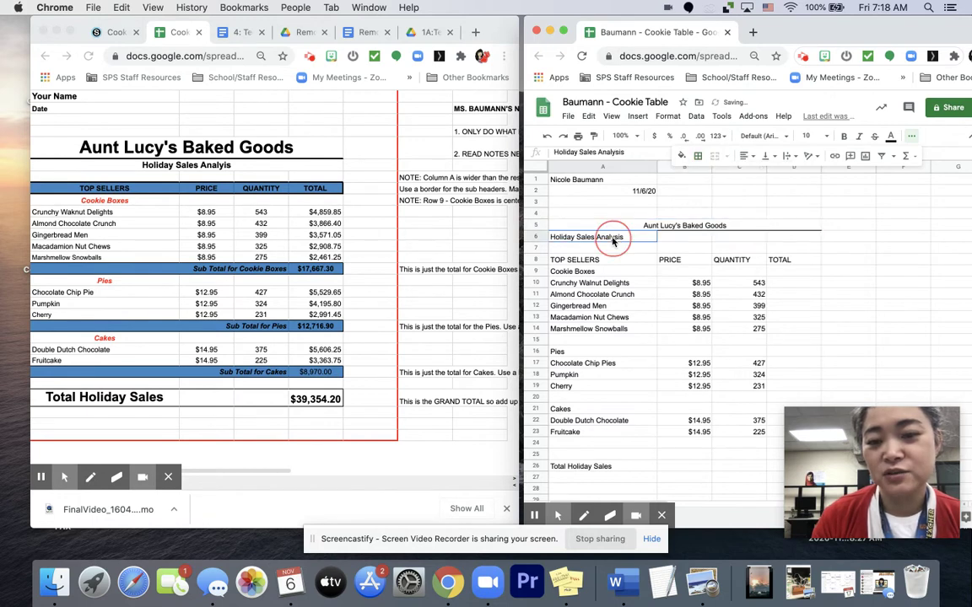
Merge cells A6 to D6 and center the "Holiday Sales Analysis" subtitle across them
{"action": "left_click_drag", "start_coordinate": [613, 240], "coordinate": [812, 240]}
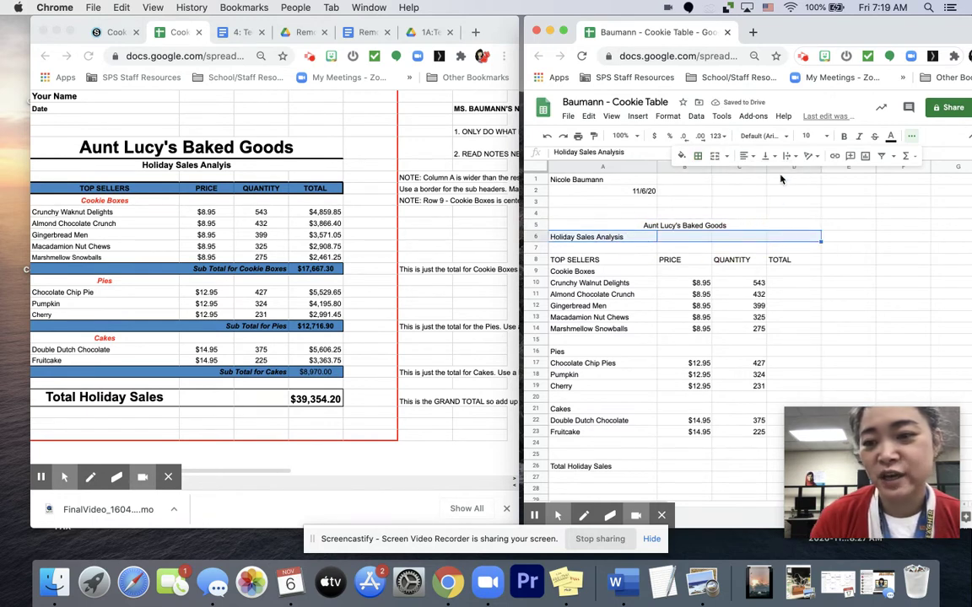
{"action": "left_click", "coordinate": [712, 157]}
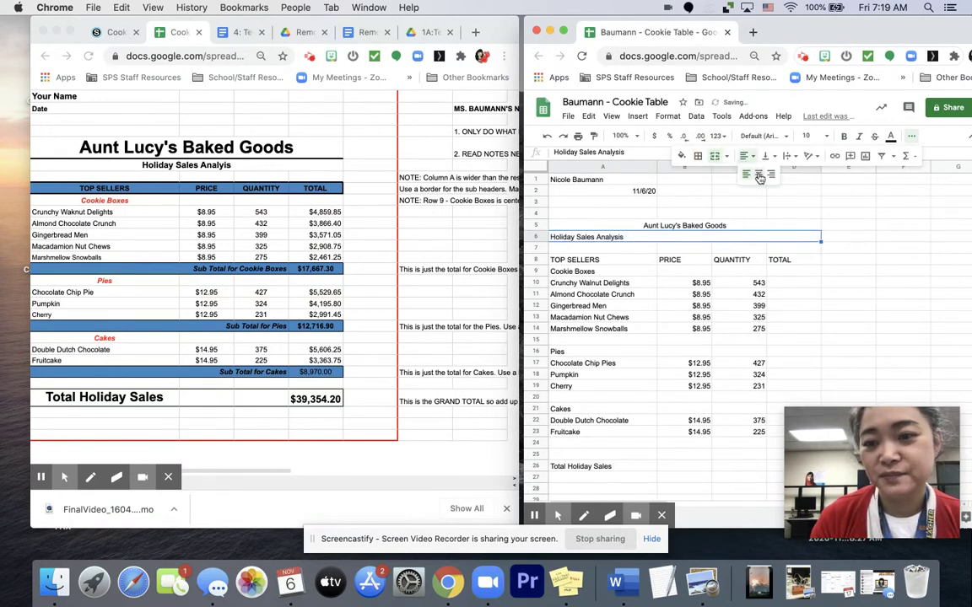
{"action": "left_click", "coordinate": [746, 156]}
{"action": "left_click", "coordinate": [759, 177]}
Set the "Aunt Lucy's Baked Goods" title to font size 14 and make it bold
{"action": "left_click", "coordinate": [654, 228]}
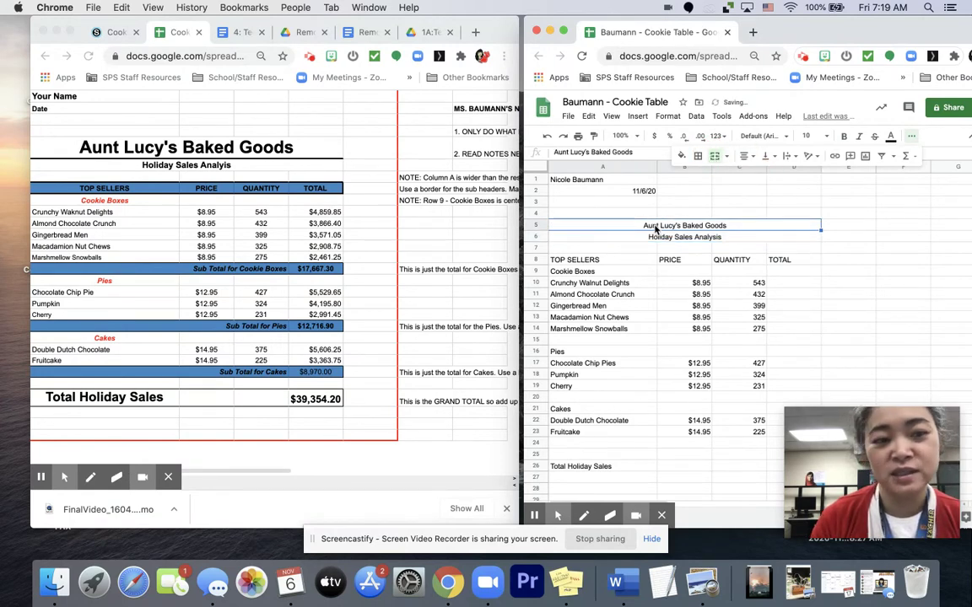
{"action": "left_click", "coordinate": [807, 135]}
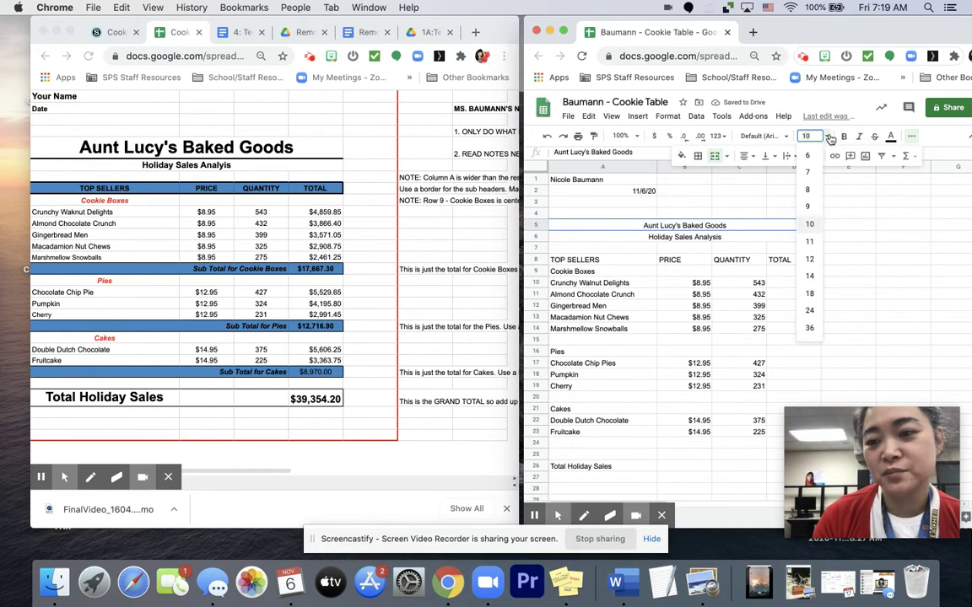
{"action": "left_click", "coordinate": [812, 278]}
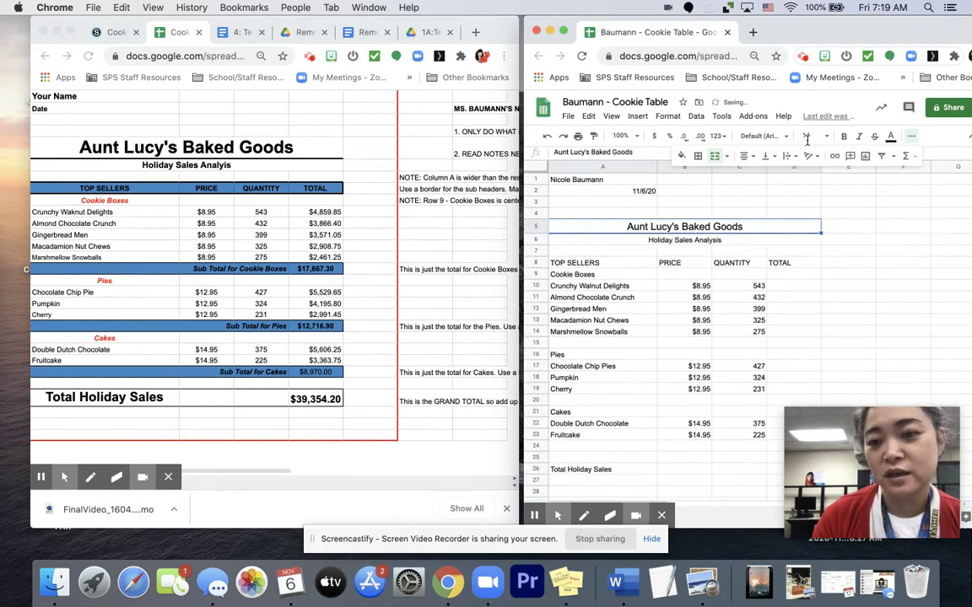
{"action": "left_click", "coordinate": [841, 137]}
{"action": "left_click", "coordinate": [782, 252]}
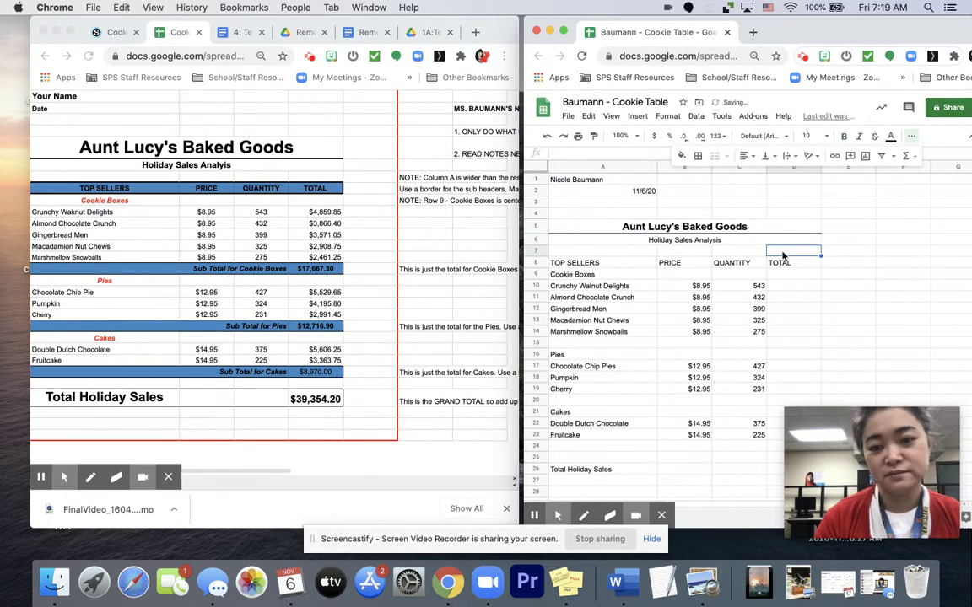
Center the TOP SELLERS, PRICE, QUANTITY and TOTAL headings in cells A8 to D8
{"action": "left_click_drag", "start_coordinate": [576, 264], "coordinate": [776, 268]}
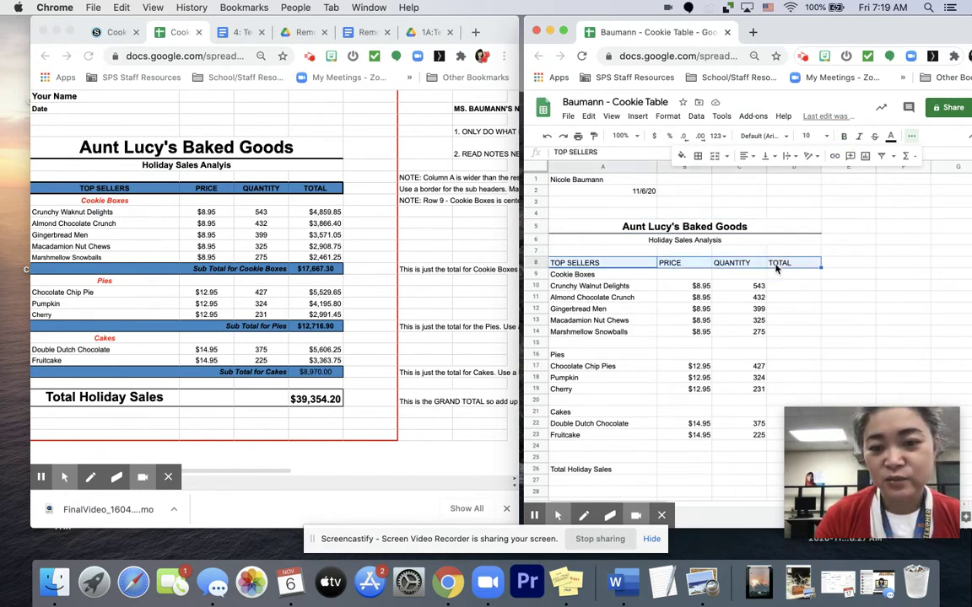
{"action": "left_click", "coordinate": [746, 161]}
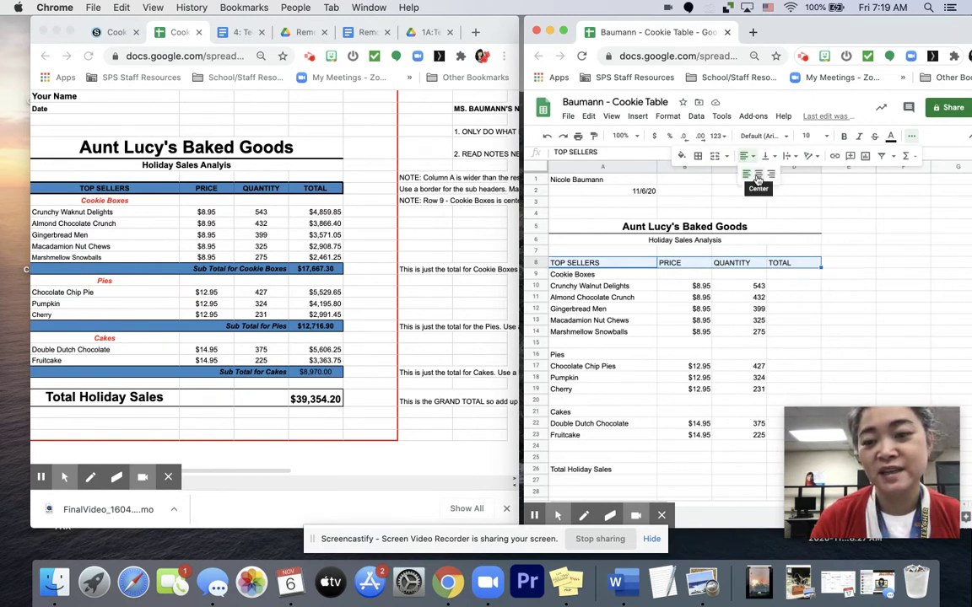
{"action": "left_click", "coordinate": [758, 176]}
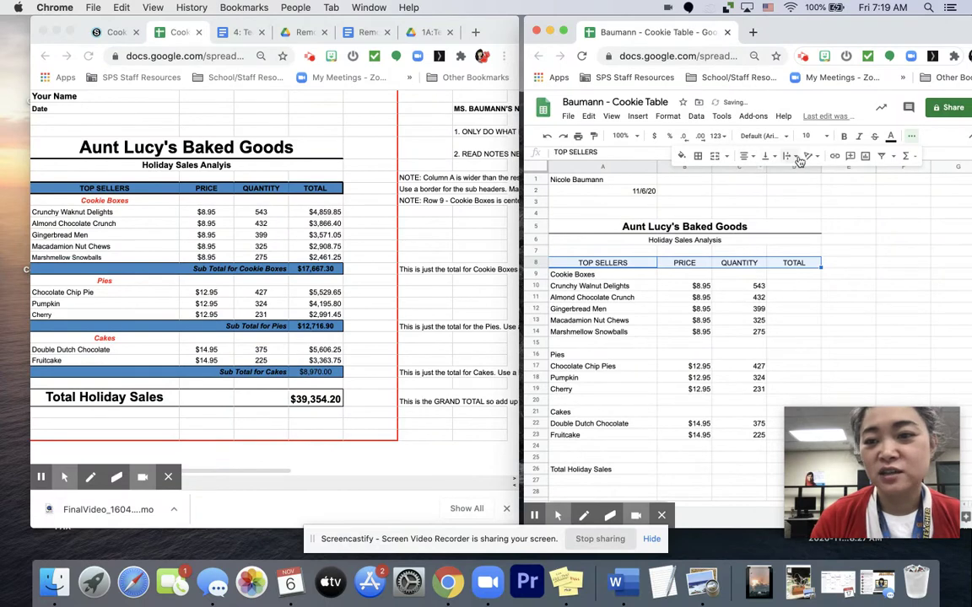
Format the headings in A8 to D8 with a light purple fill, bold text and an outer border
{"action": "left_click", "coordinate": [682, 156]}
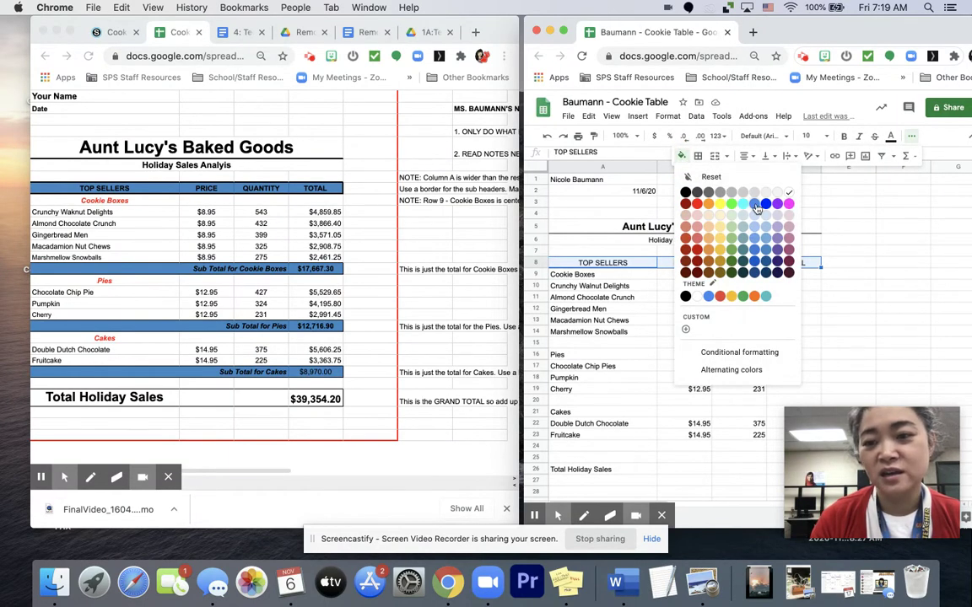
{"action": "left_click", "coordinate": [776, 228]}
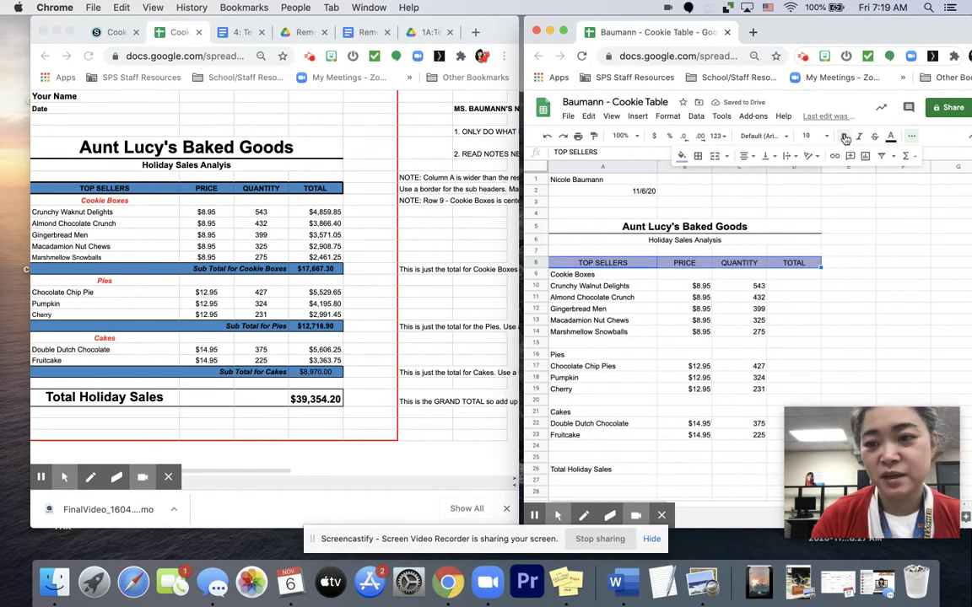
{"action": "left_click", "coordinate": [700, 158]}
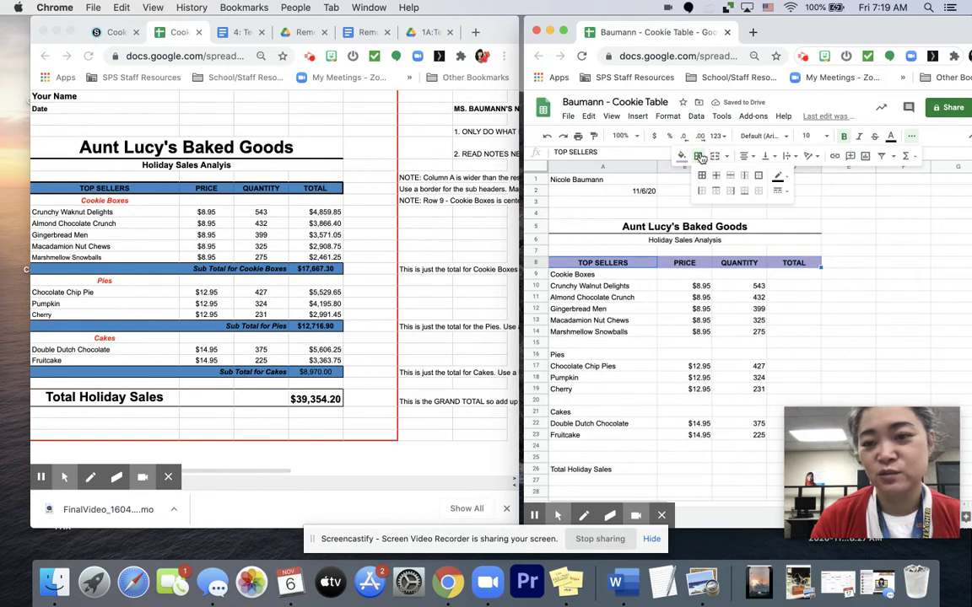
{"action": "left_click", "coordinate": [759, 178]}
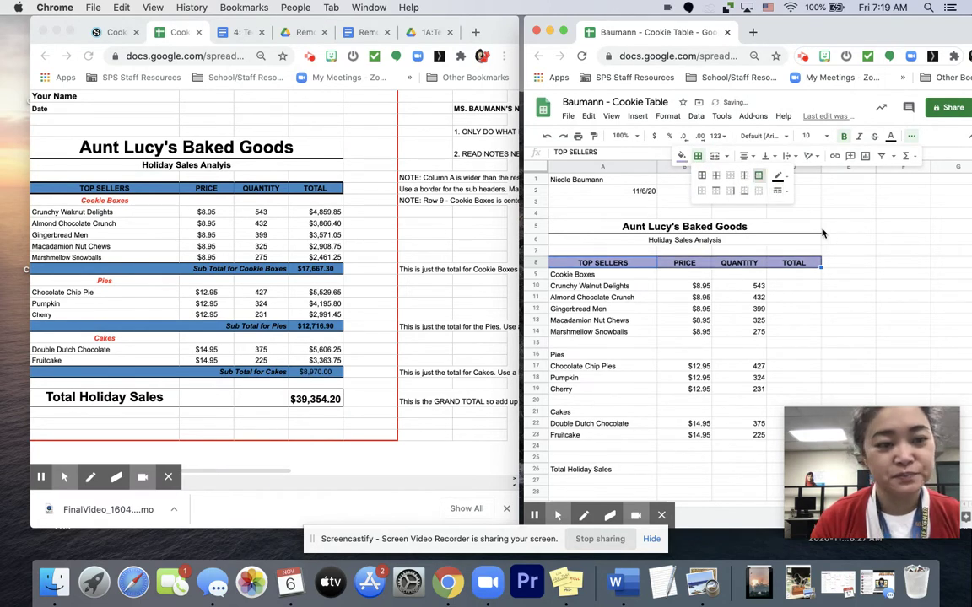
Center the "Cookie Boxes" subheading in A9 and make it italic and red
{"action": "left_click", "coordinate": [603, 275]}
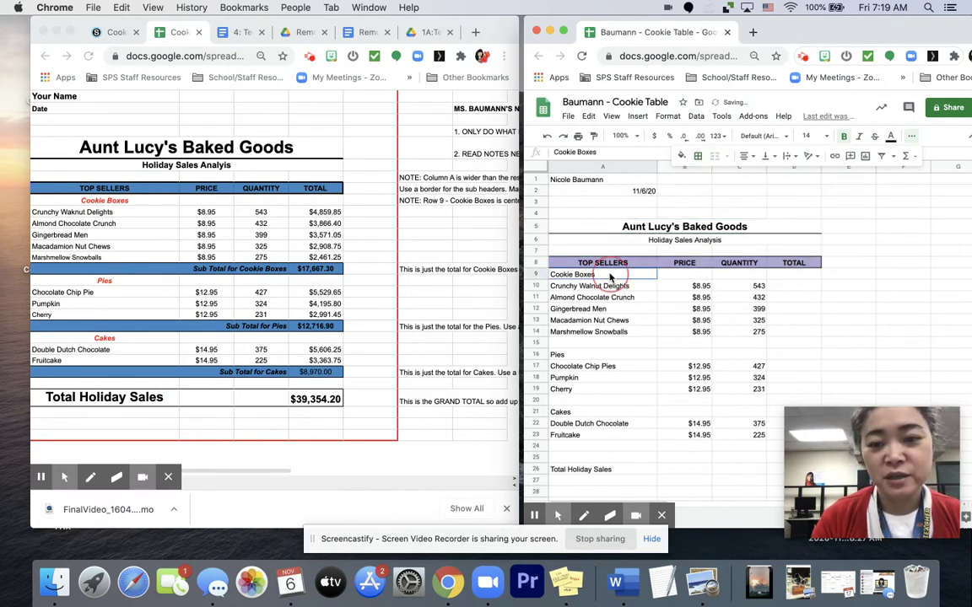
{"action": "left_click", "coordinate": [743, 159]}
{"action": "left_click", "coordinate": [758, 180]}
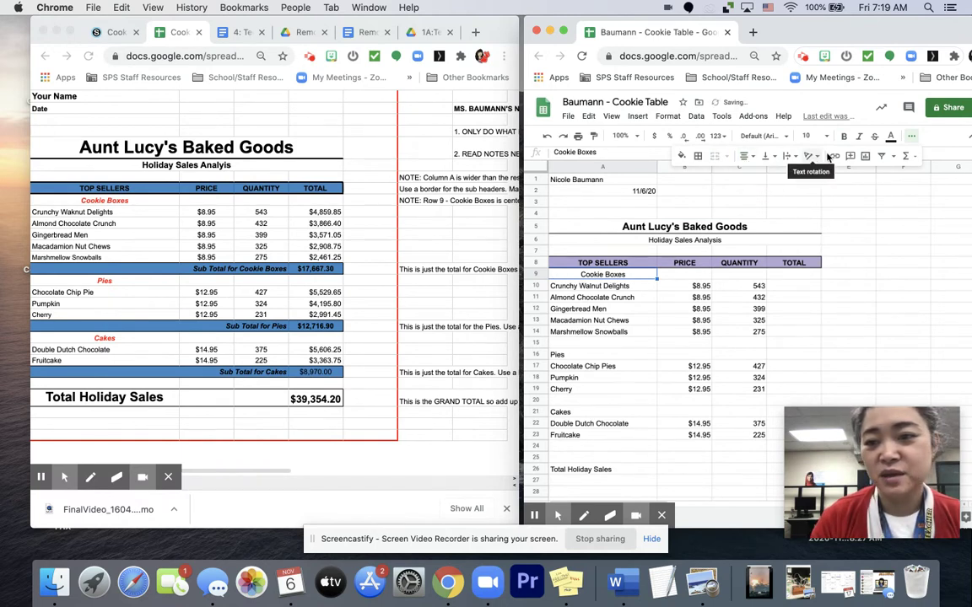
{"action": "key", "text": "super+i"}
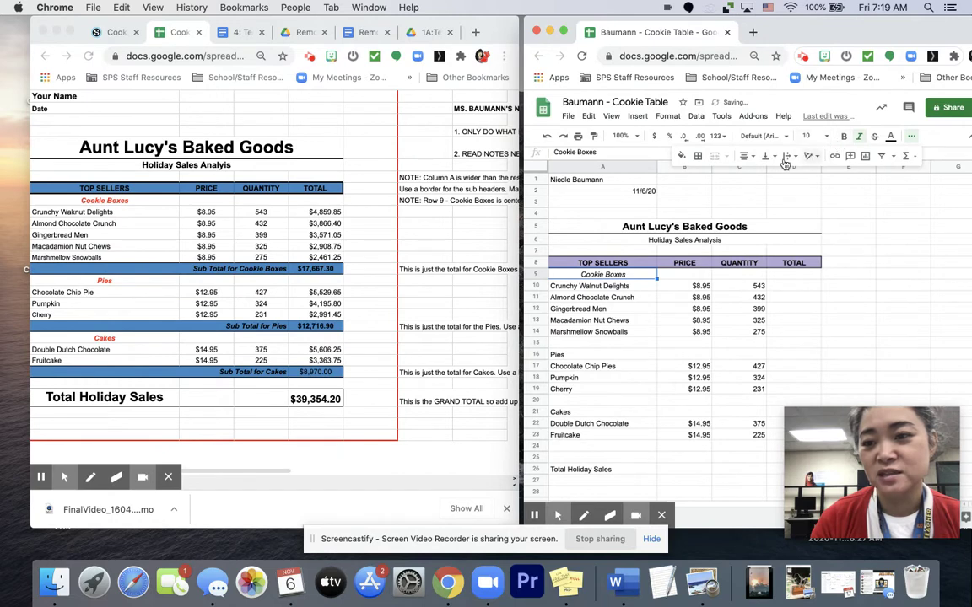
{"action": "left_click", "coordinate": [891, 138]}
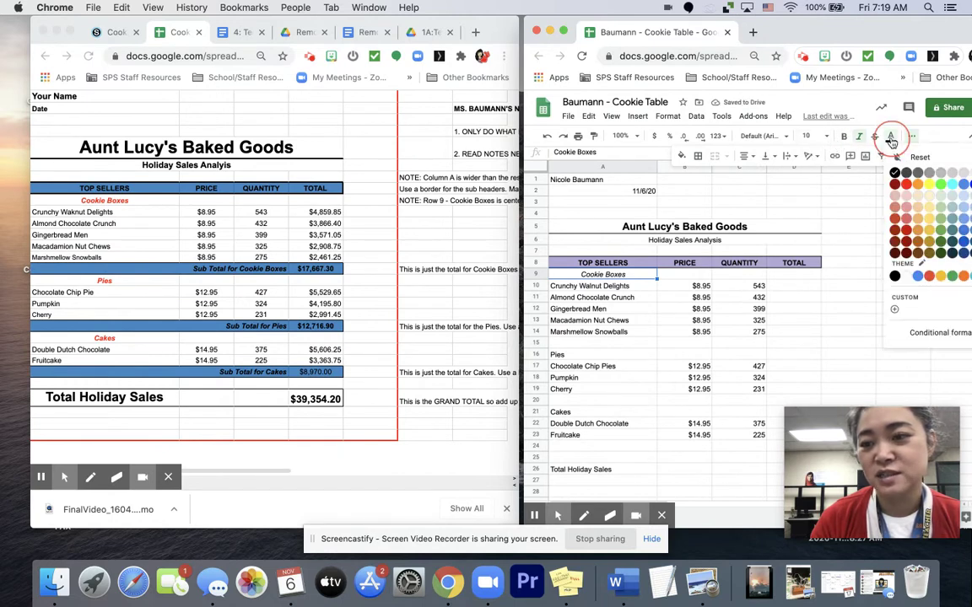
{"action": "left_click", "coordinate": [905, 184]}
{"action": "left_click", "coordinate": [869, 228]}
Center the "Pies" subheading in A16 and make it red and italic
{"action": "left_click", "coordinate": [612, 353]}
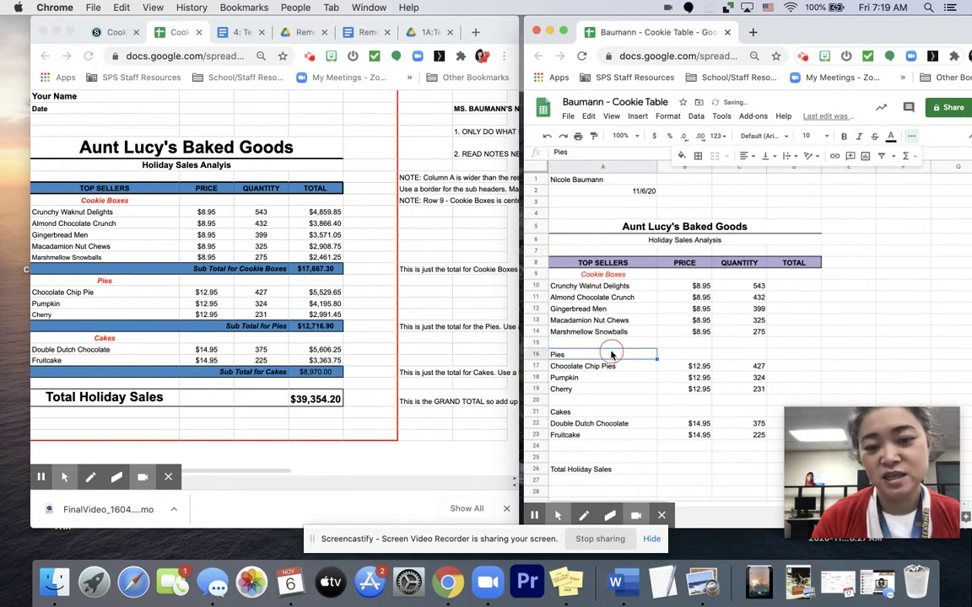
{"action": "left_click", "coordinate": [744, 156]}
{"action": "left_click", "coordinate": [746, 173]}
{"action": "left_click", "coordinate": [890, 137]}
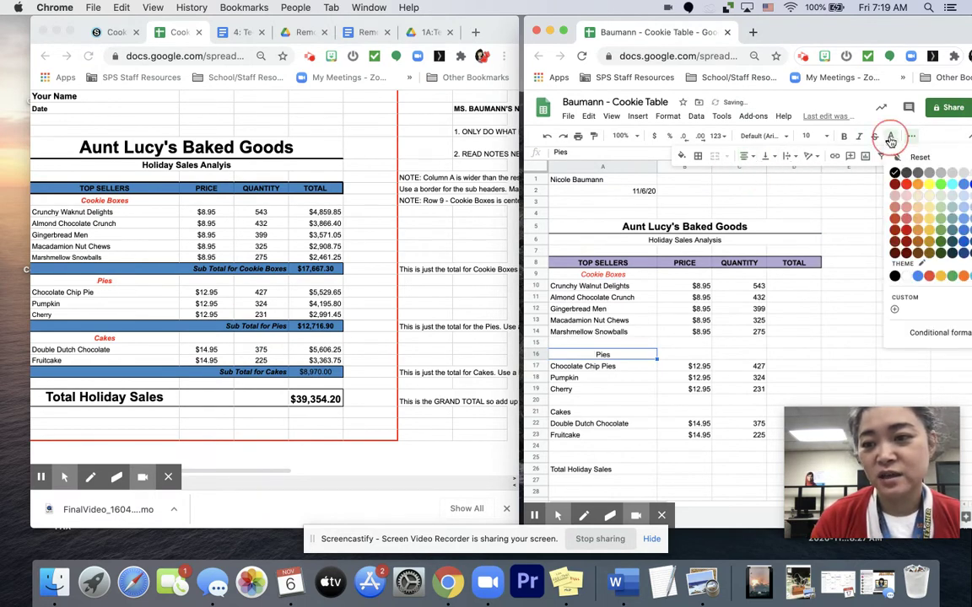
{"action": "left_click", "coordinate": [906, 184]}
{"action": "left_click", "coordinate": [859, 136]}
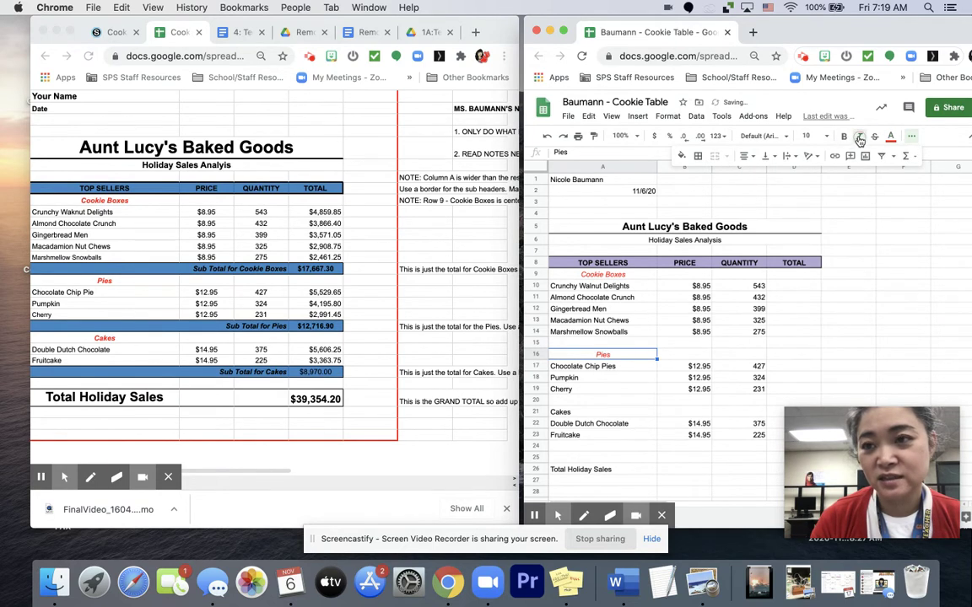
Make the "Cakes" subheading in A21 red, centered and italic
{"action": "left_click", "coordinate": [602, 415]}
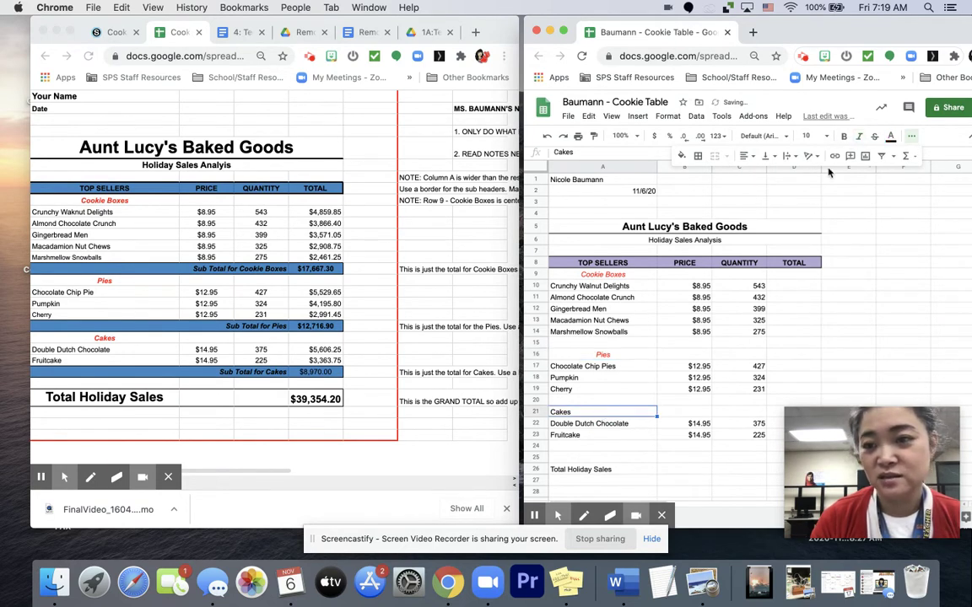
{"action": "left_click", "coordinate": [890, 136]}
{"action": "left_click", "coordinate": [906, 184]}
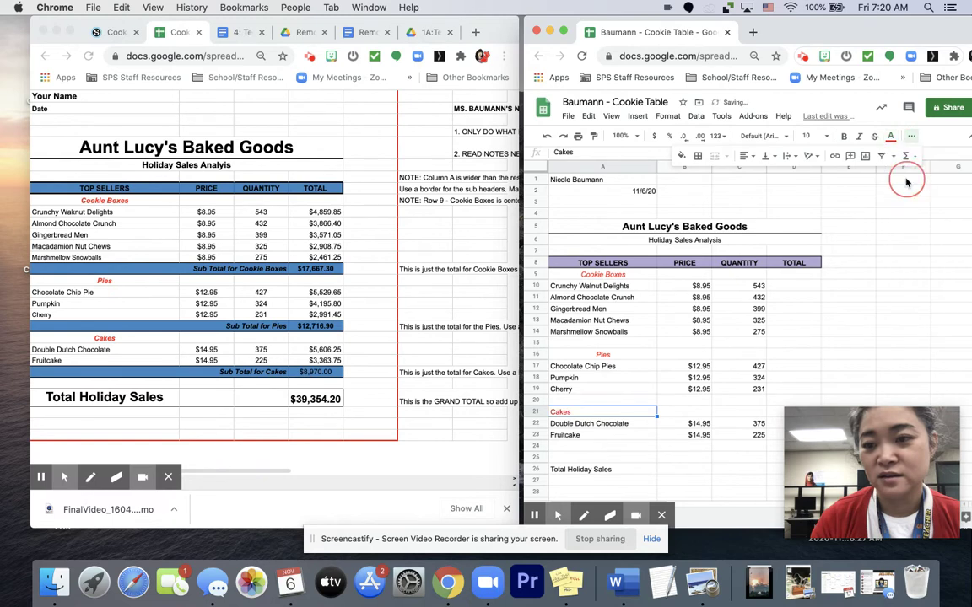
{"action": "left_click", "coordinate": [744, 156]}
{"action": "left_click", "coordinate": [758, 177]}
{"action": "left_click", "coordinate": [861, 137]}
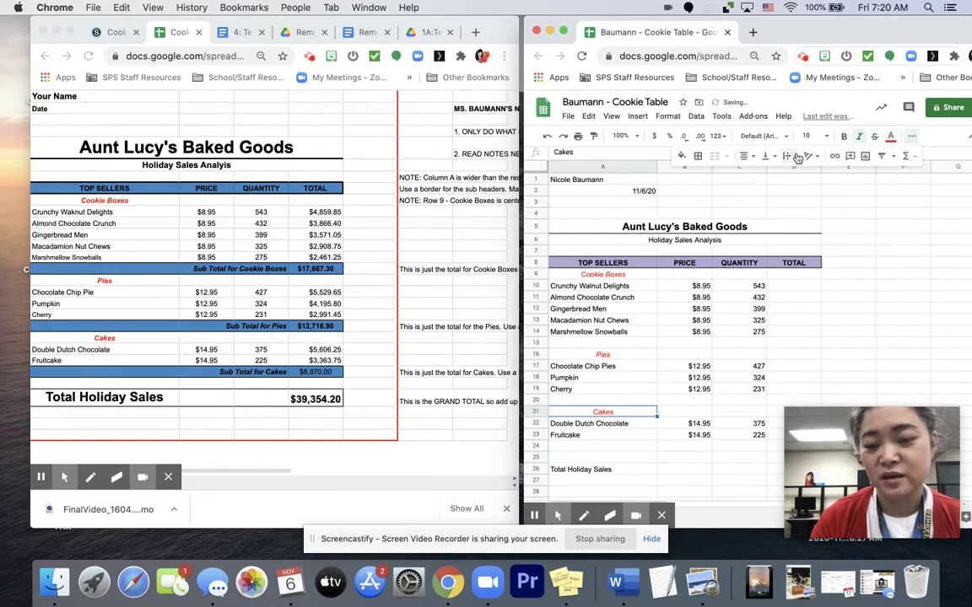
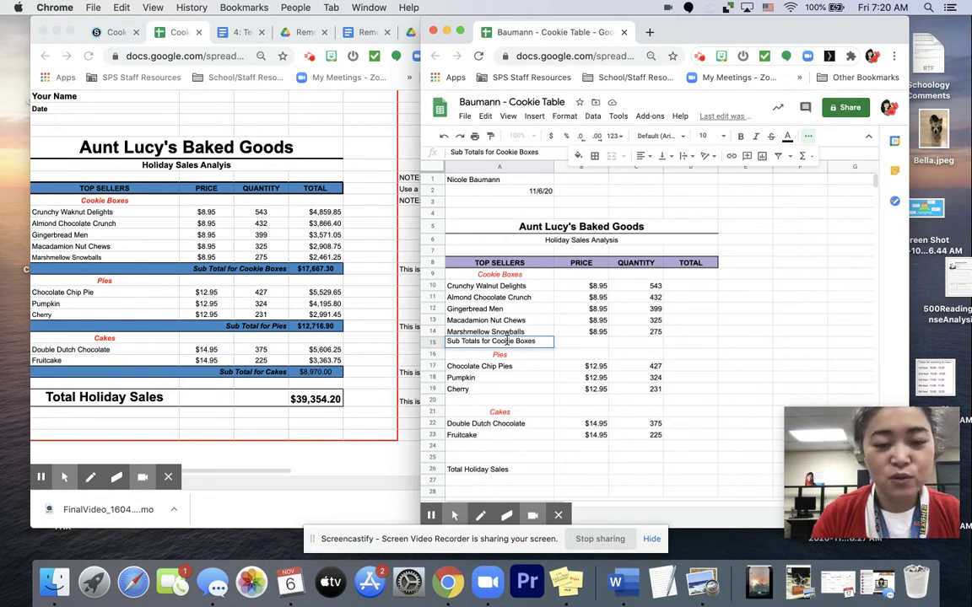
Merge cells A15 to C15 and right-align the "Sub Totals for Cookie Boxes" label
{"action": "left_click", "coordinate": [477, 363]}
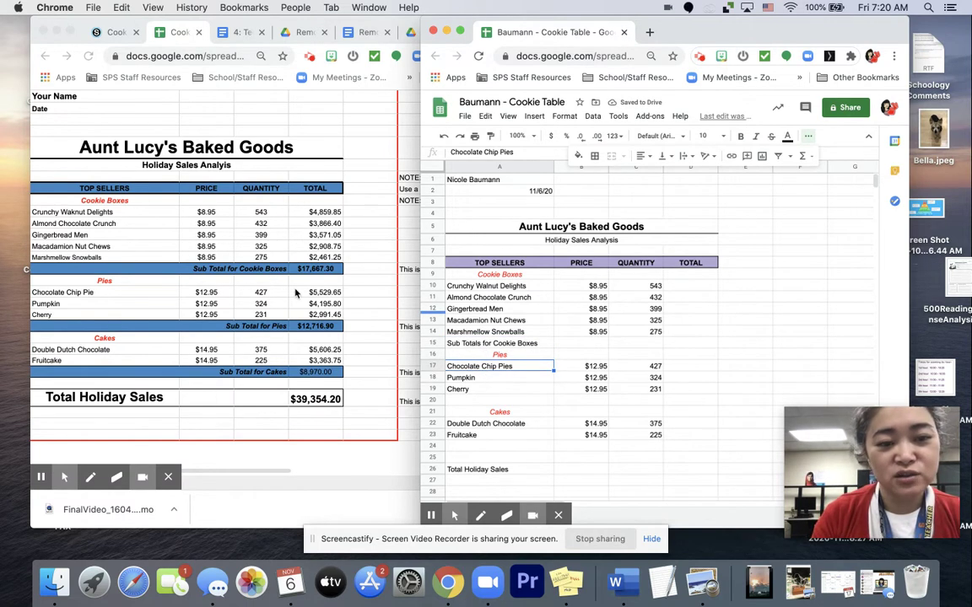
{"action": "left_click", "coordinate": [452, 345]}
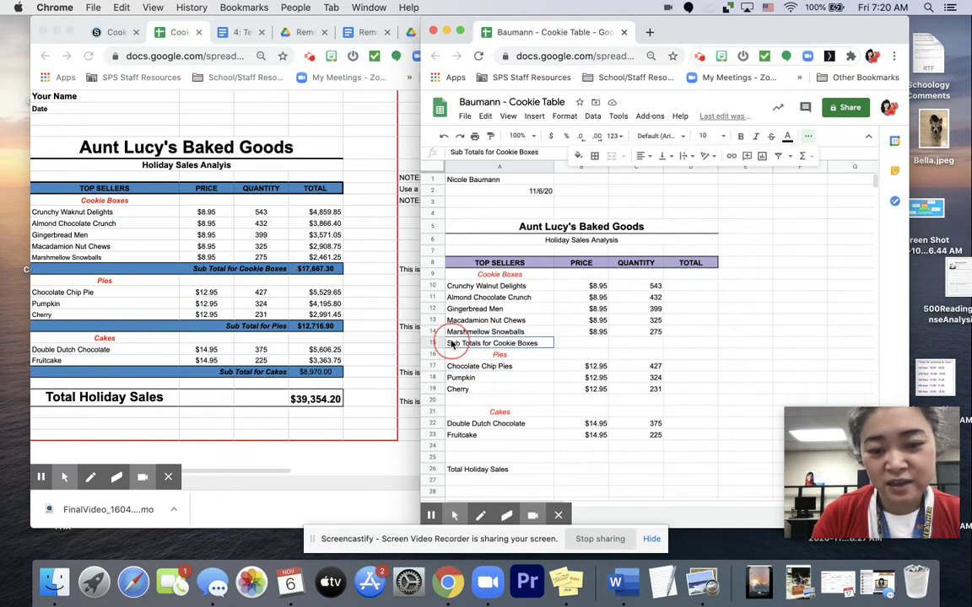
{"action": "left_click_drag", "start_coordinate": [452, 345], "coordinate": [626, 345]}
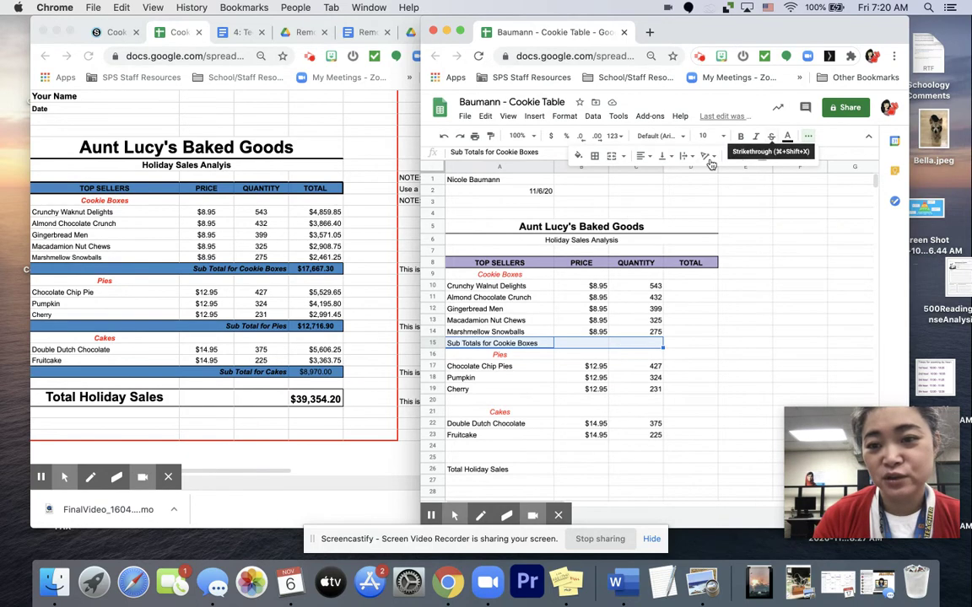
{"action": "left_click", "coordinate": [613, 156]}
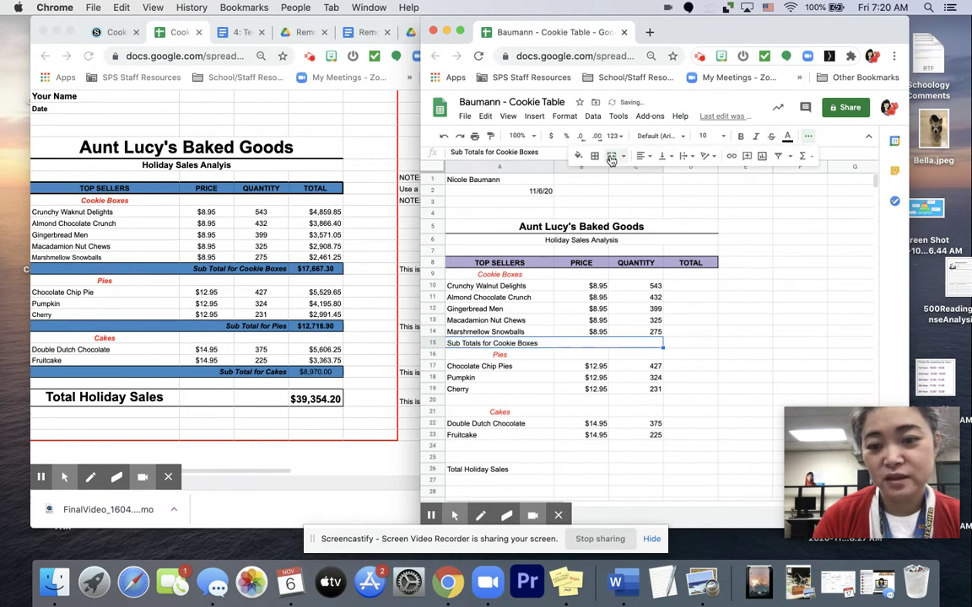
{"action": "left_click", "coordinate": [643, 156]}
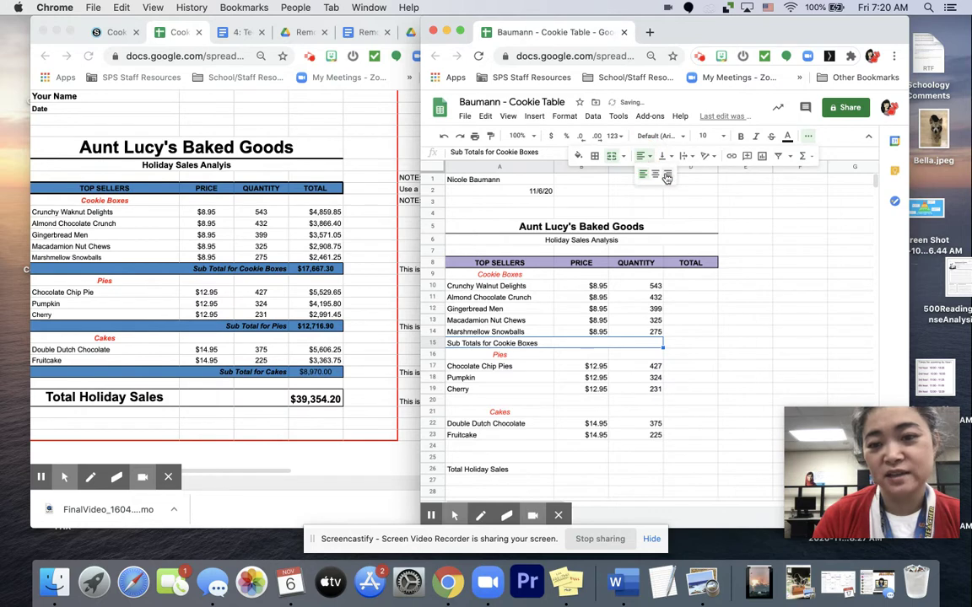
{"action": "left_click", "coordinate": [667, 175]}
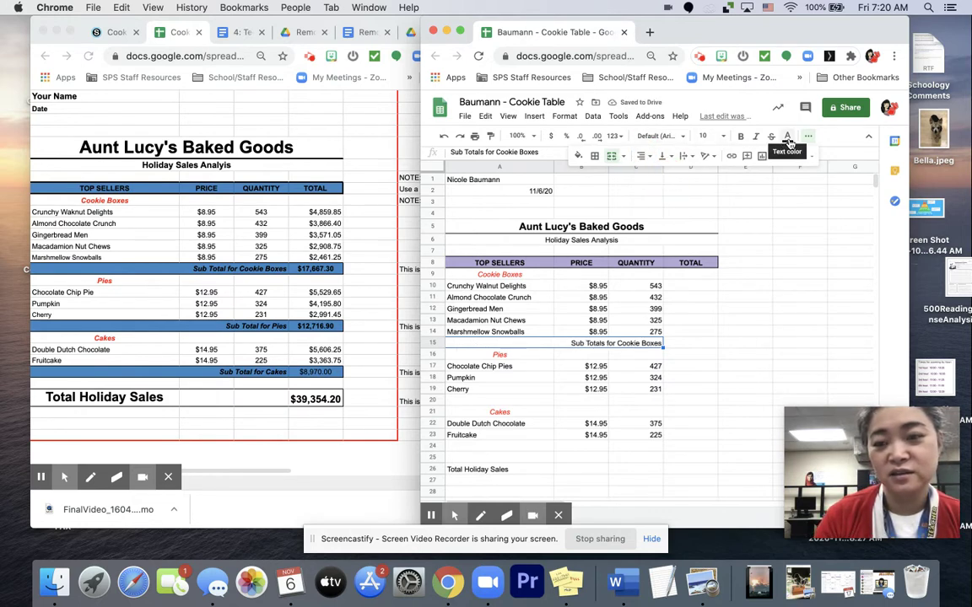
Give the merged "Sub Totals for Cookie Boxes" cell a light magenta fill with bold italic text
{"action": "left_click", "coordinate": [577, 157]}
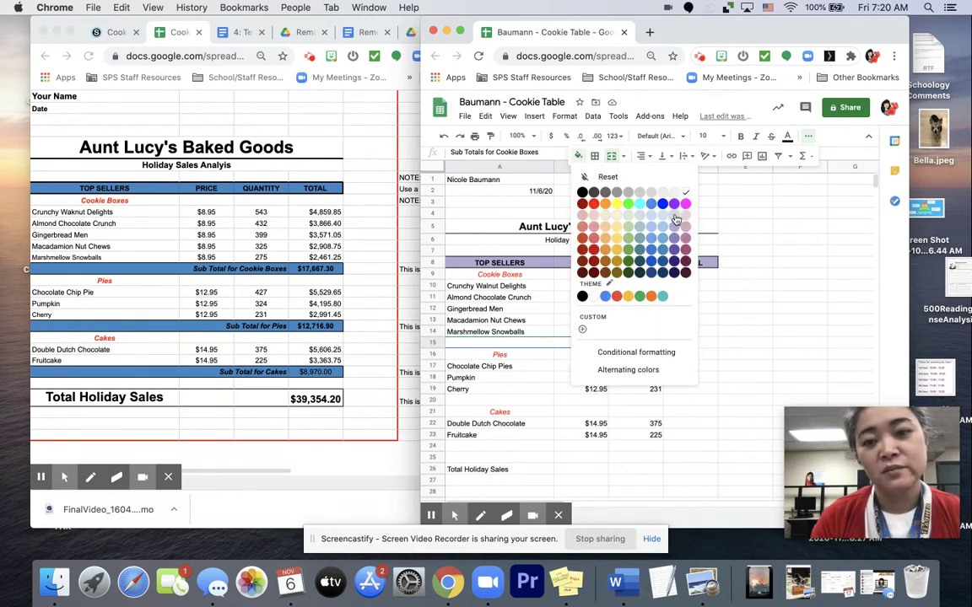
{"action": "left_click", "coordinate": [675, 216]}
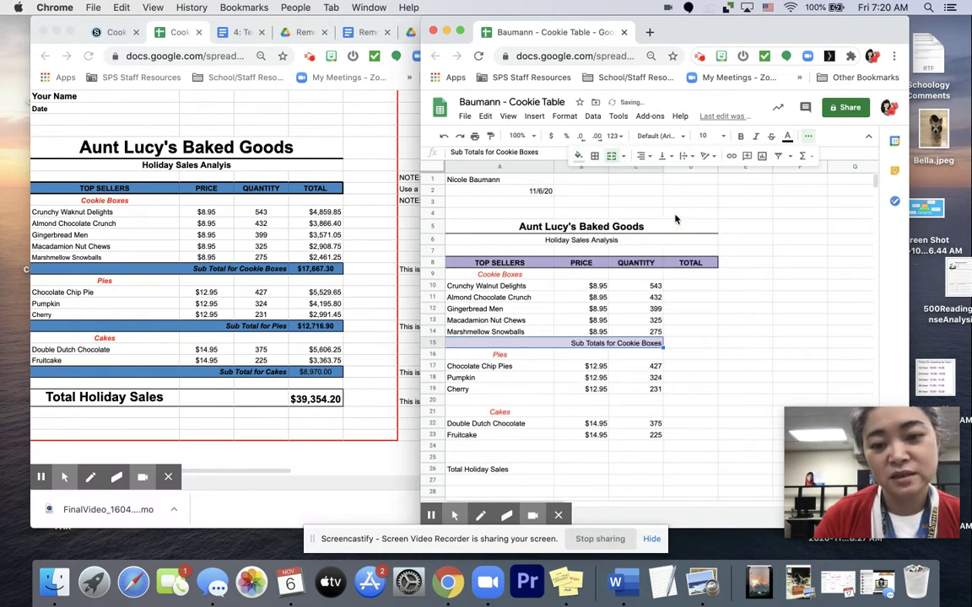
{"action": "left_click", "coordinate": [578, 157]}
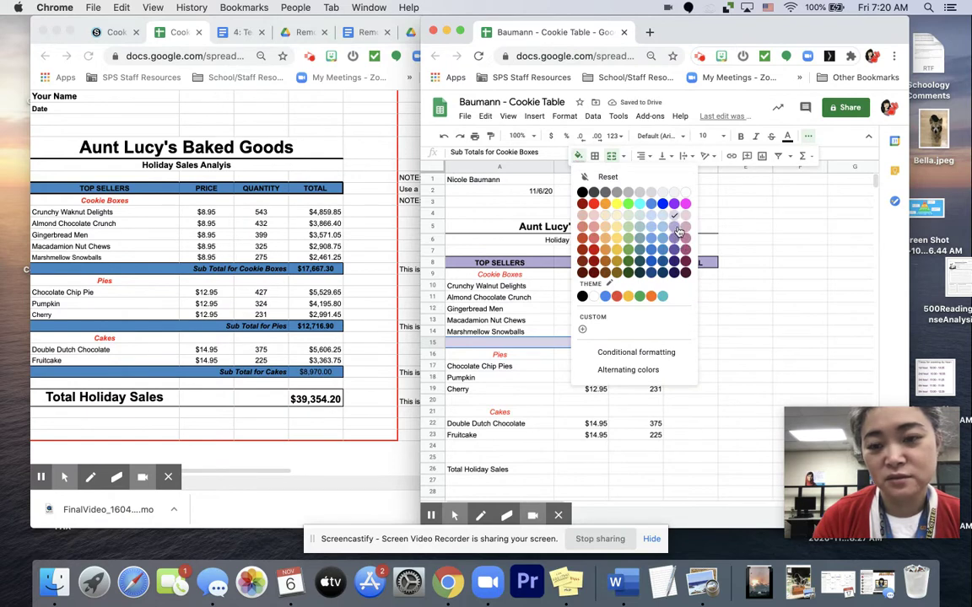
{"action": "left_click", "coordinate": [686, 219]}
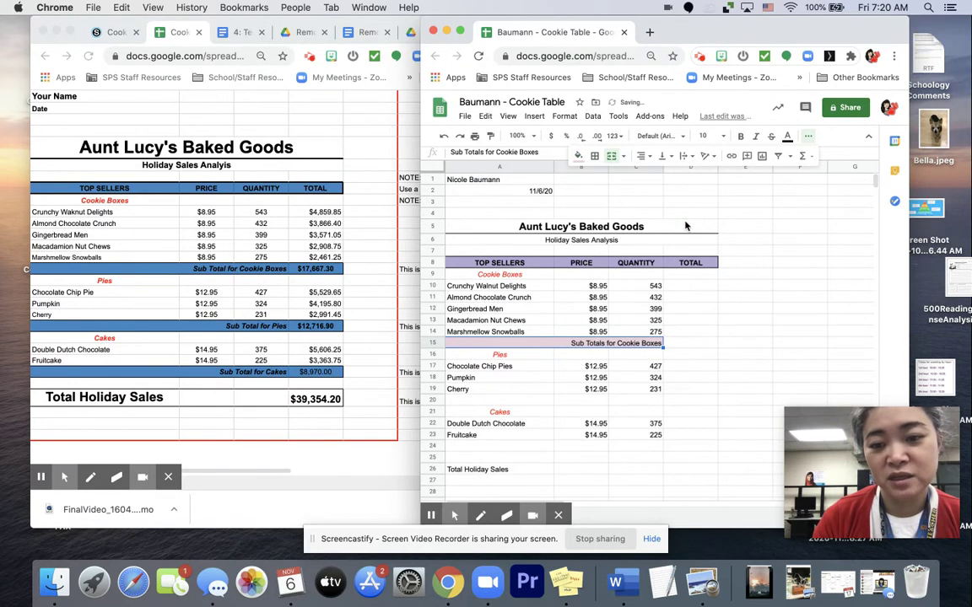
{"action": "key", "text": "super+i"}
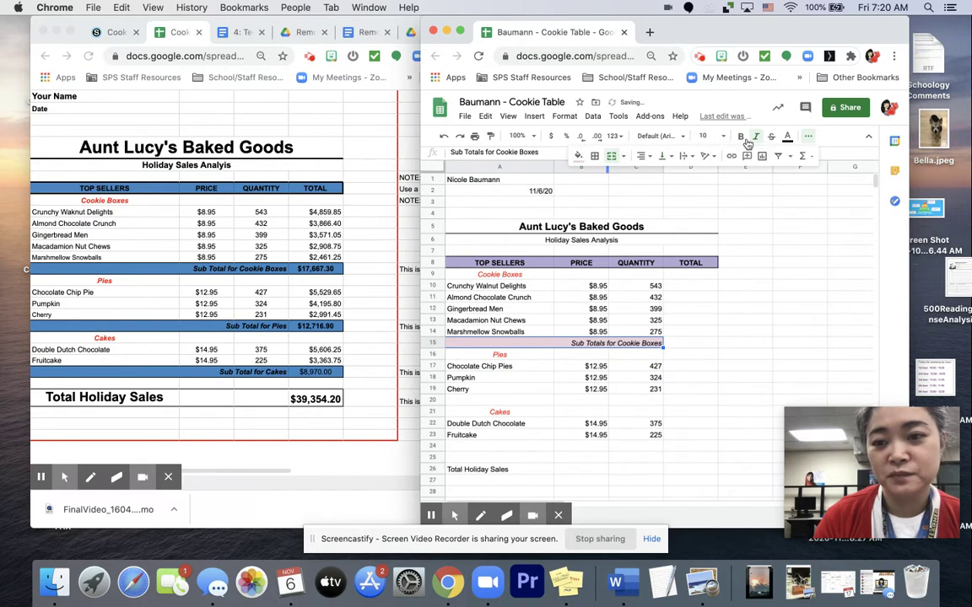
{"action": "key", "text": "super+b"}
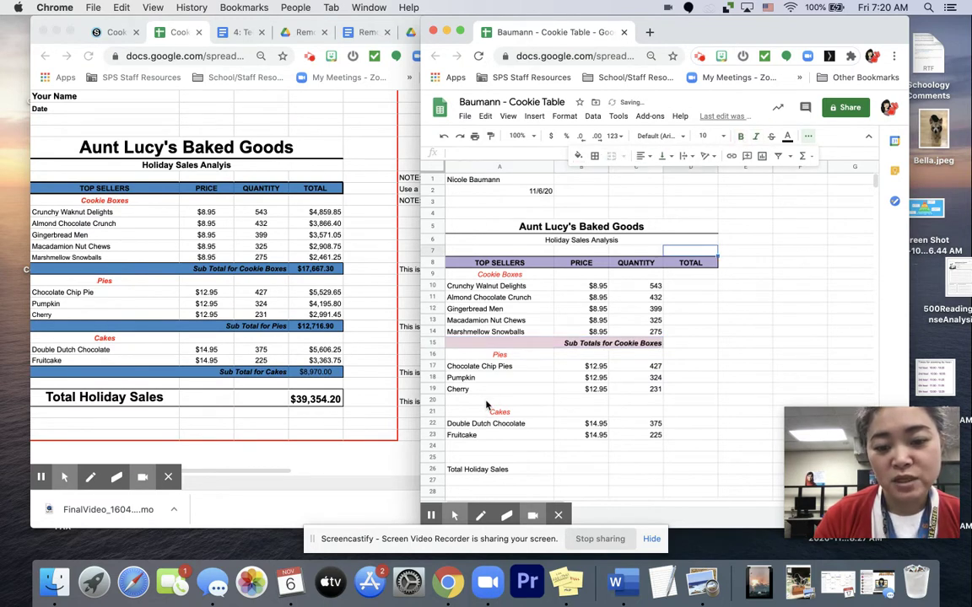
Enter the label "Sub Total Pies" in cell A20
{"action": "left_click", "coordinate": [486, 402]}
{"action": "type", "text": "Sub"}
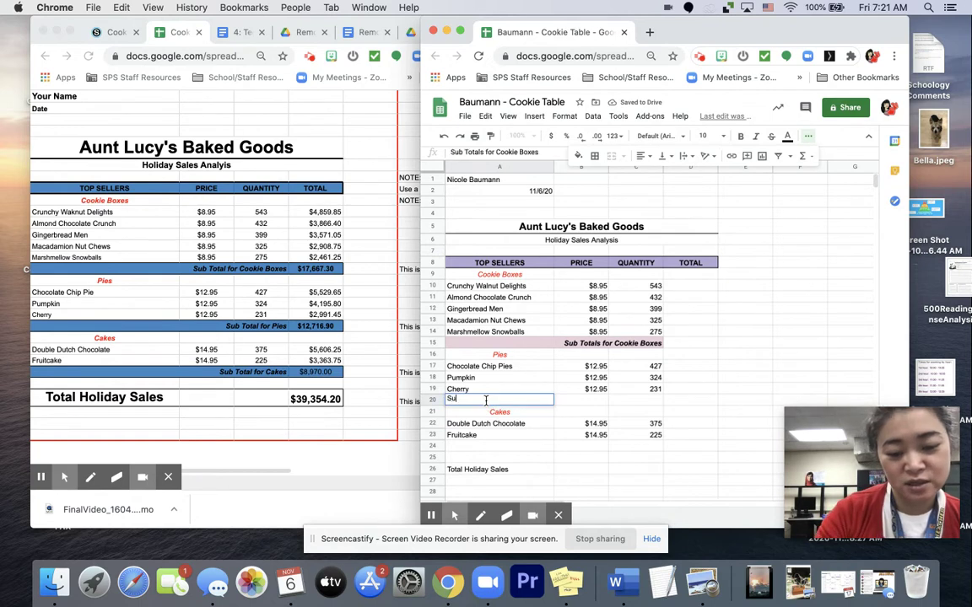
{"action": "type", "text": " Total Pies"}
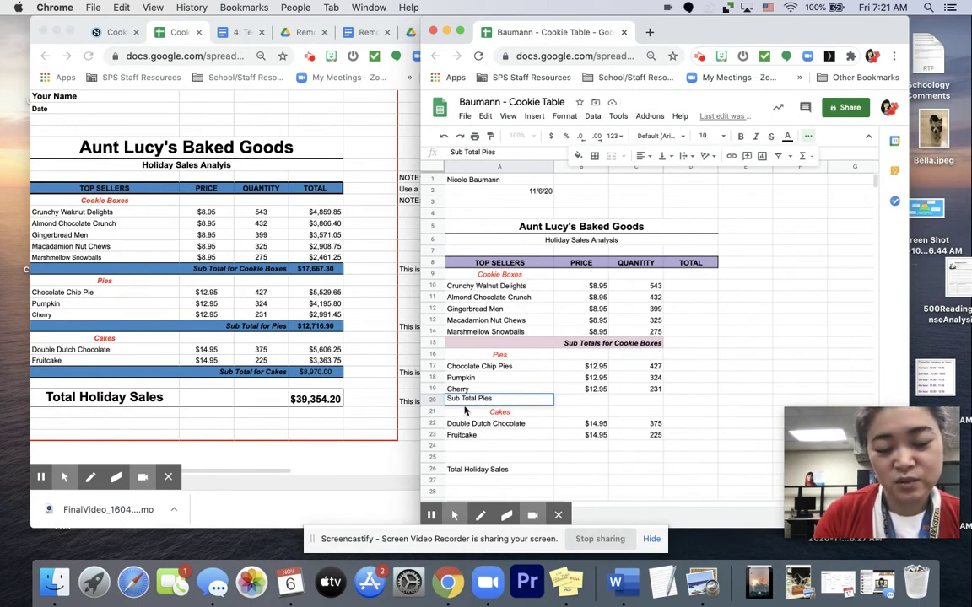
Merge cells A20 to C20 and right-align the "Sub Total Pies" label
{"action": "left_click", "coordinate": [500, 411]}
{"action": "left_click_drag", "start_coordinate": [500, 411], "coordinate": [627, 405]}
{"action": "left_click", "coordinate": [441, 138]}
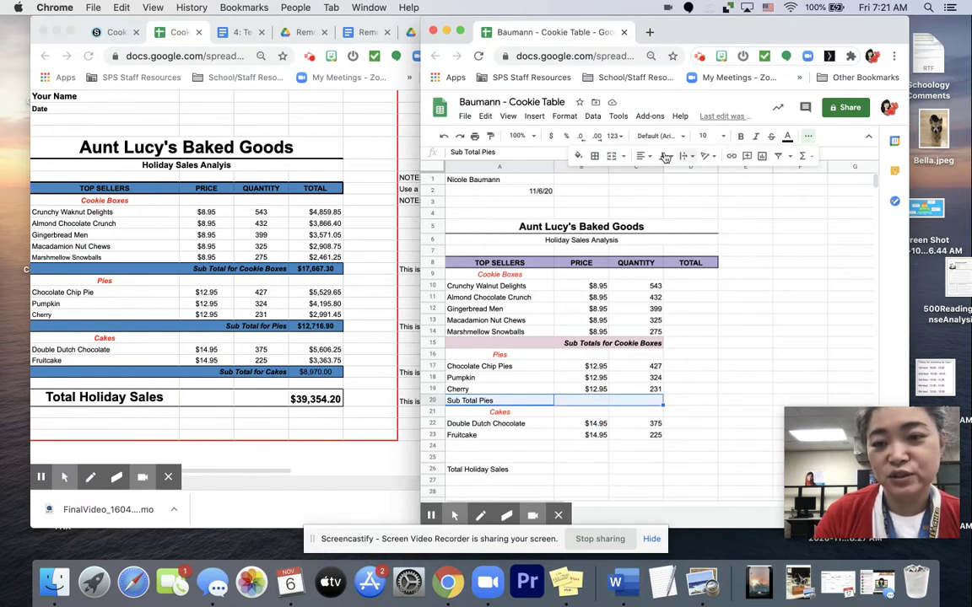
{"action": "left_click", "coordinate": [612, 157]}
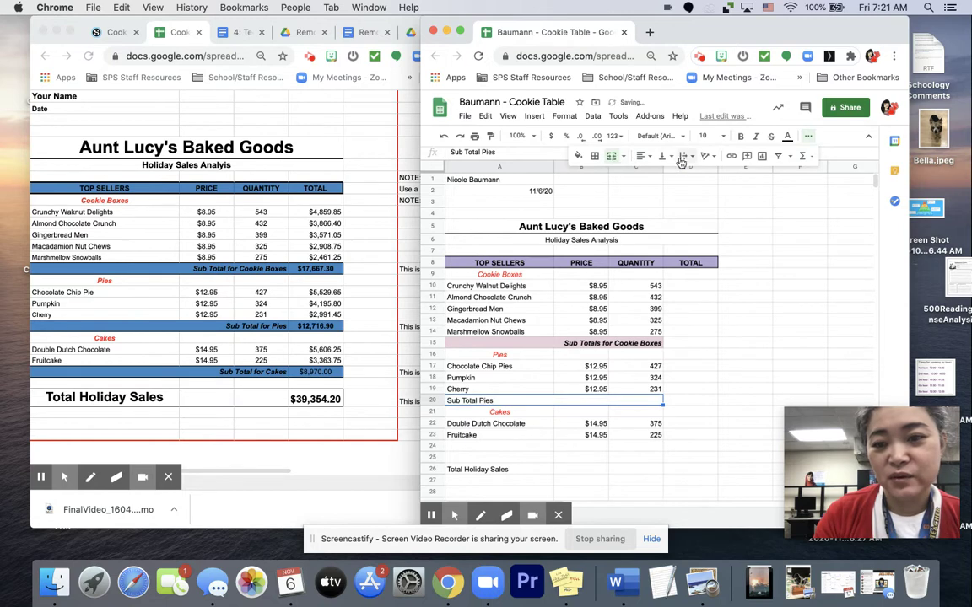
{"action": "left_click", "coordinate": [641, 156]}
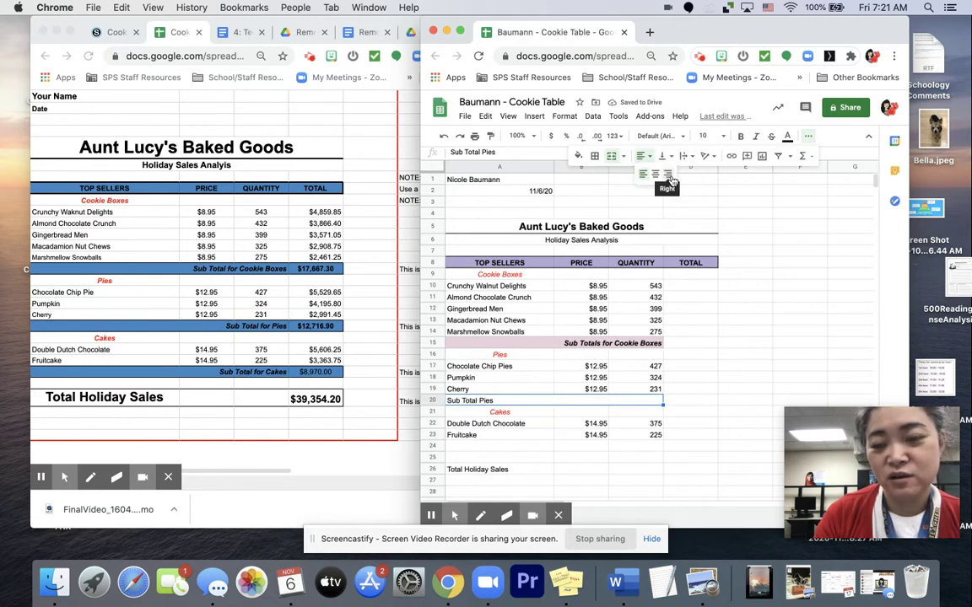
{"action": "left_click", "coordinate": [668, 175]}
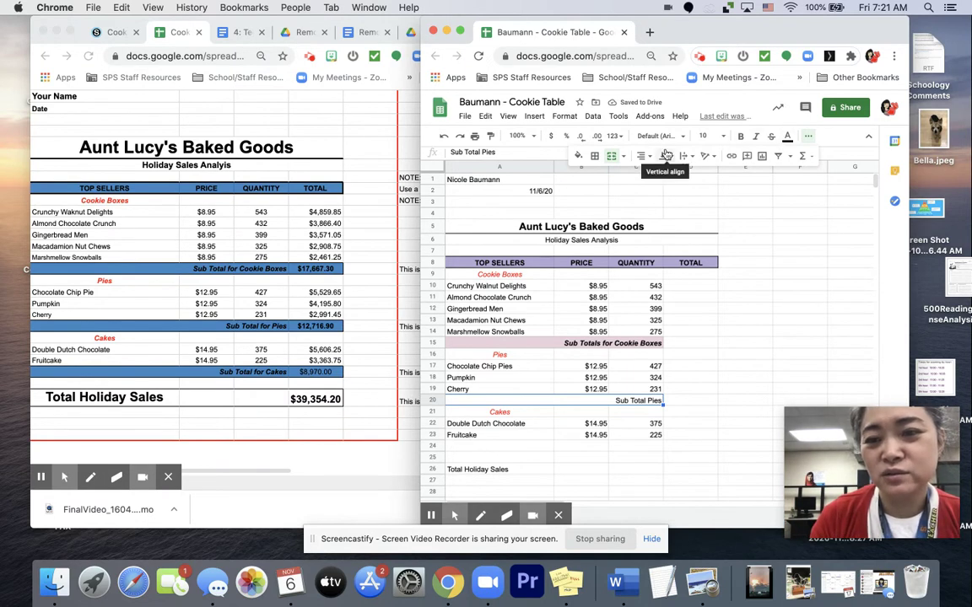
Give the merged "Sub Total Pies" cell a light magenta fill with bold italic text
{"action": "left_click", "coordinate": [578, 155]}
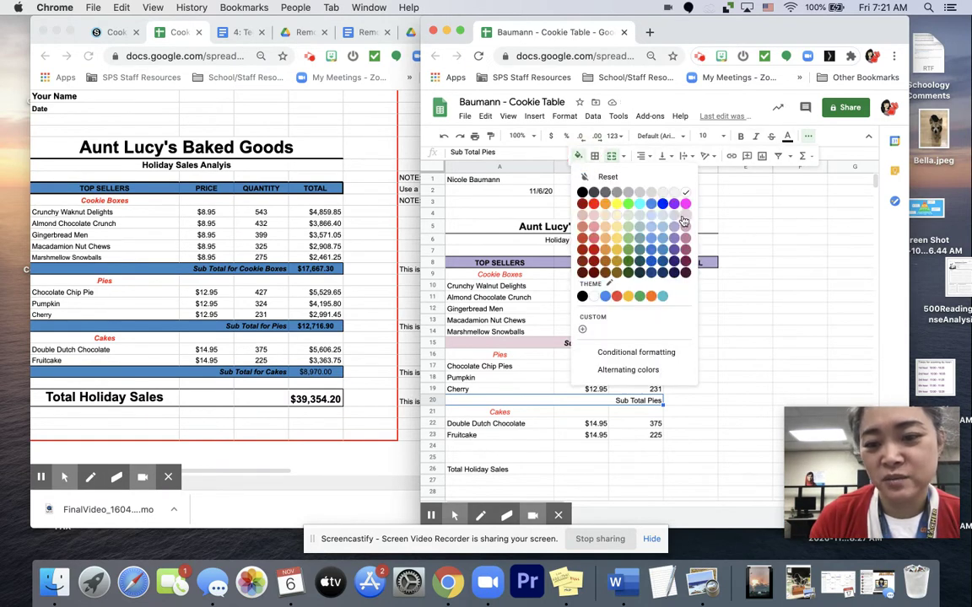
{"action": "left_click", "coordinate": [679, 216]}
{"action": "left_click", "coordinate": [741, 136]}
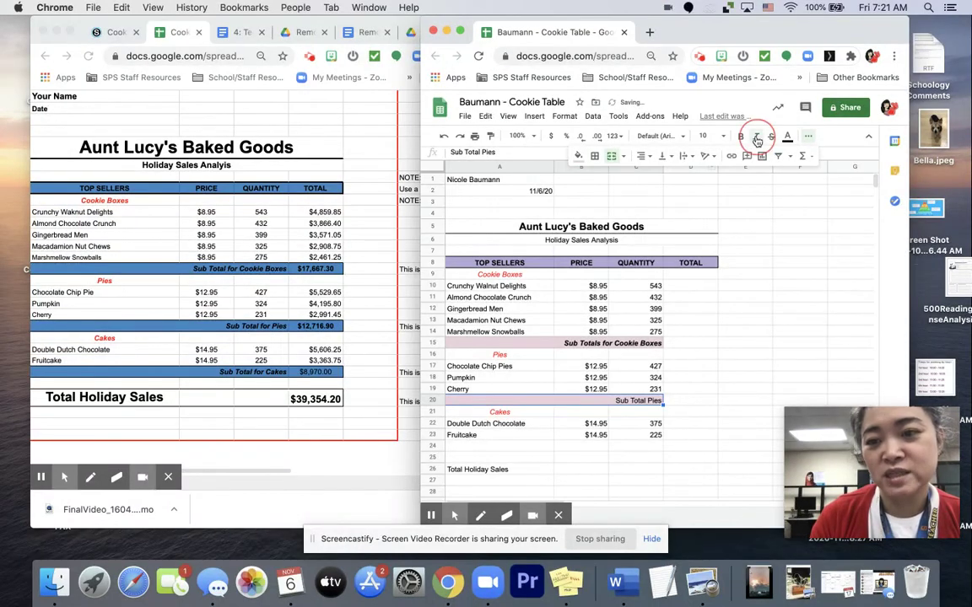
{"action": "left_click", "coordinate": [755, 136]}
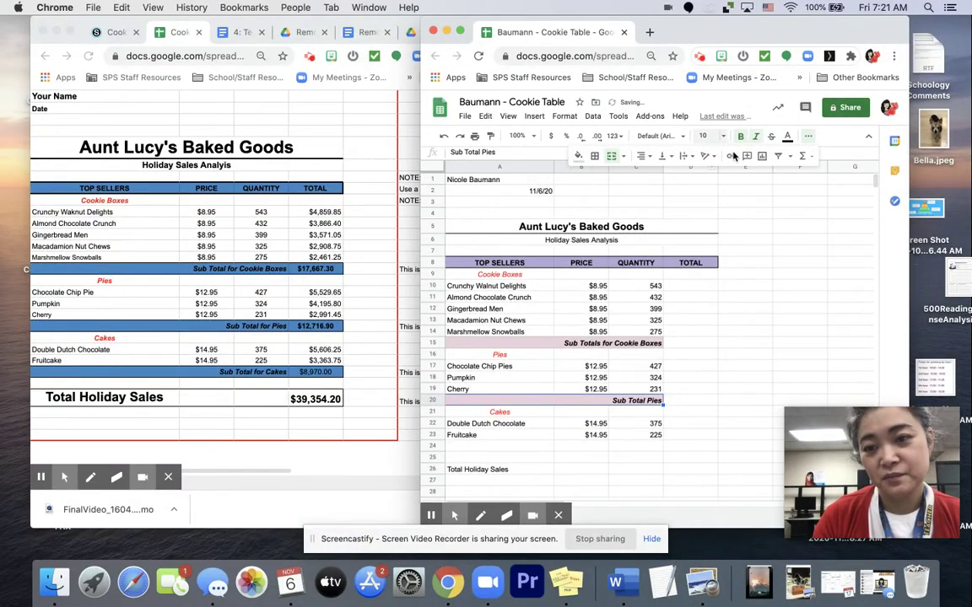
Enter the label "Sub Total for Cakes" in cell A24
{"action": "left_click", "coordinate": [494, 445]}
{"action": "type", "text": "Sub Total for "}
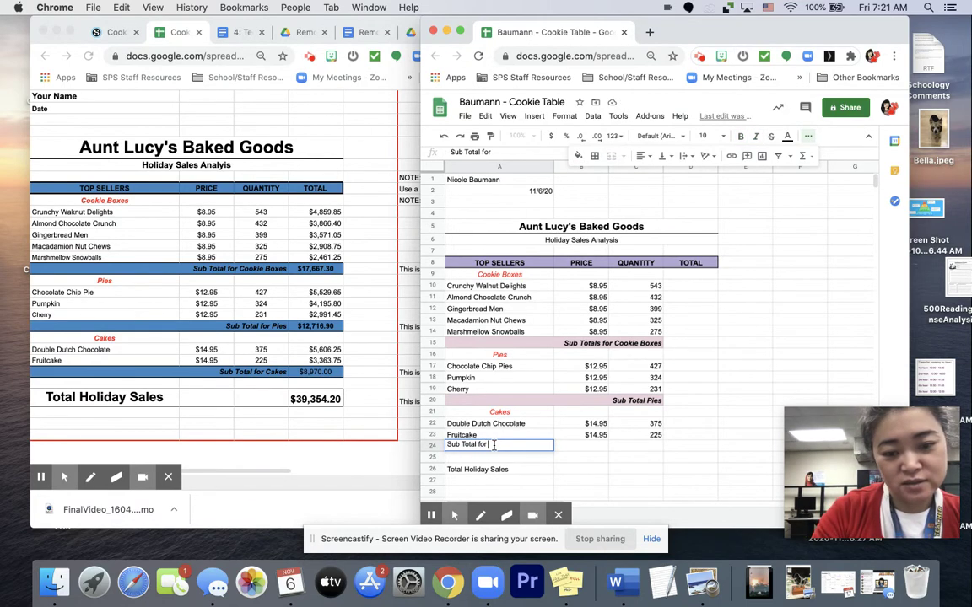
{"action": "type", "text": "Cakes"}
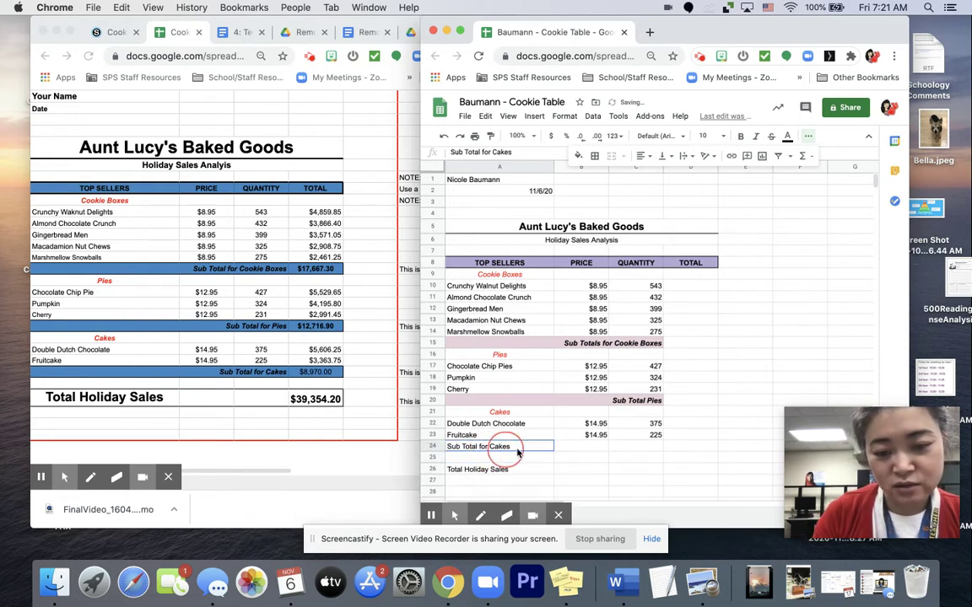
Fill cells A24 to C24 with the light magenta used in the other subtotal rows
{"action": "left_click", "coordinate": [574, 451]}
{"action": "left_click_drag", "start_coordinate": [585, 454], "coordinate": [629, 451]}
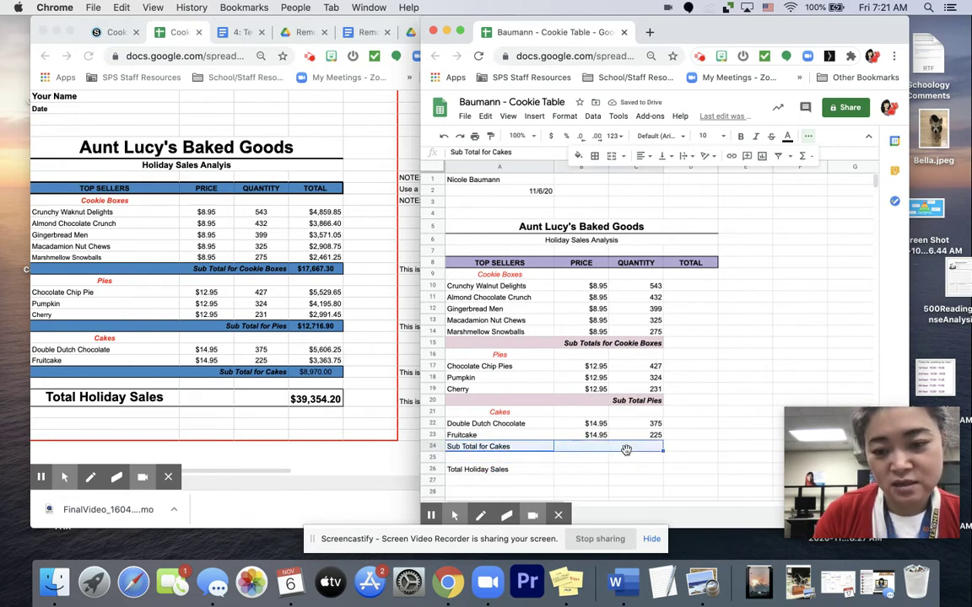
{"action": "left_click", "coordinate": [578, 155]}
{"action": "left_click", "coordinate": [618, 192]}
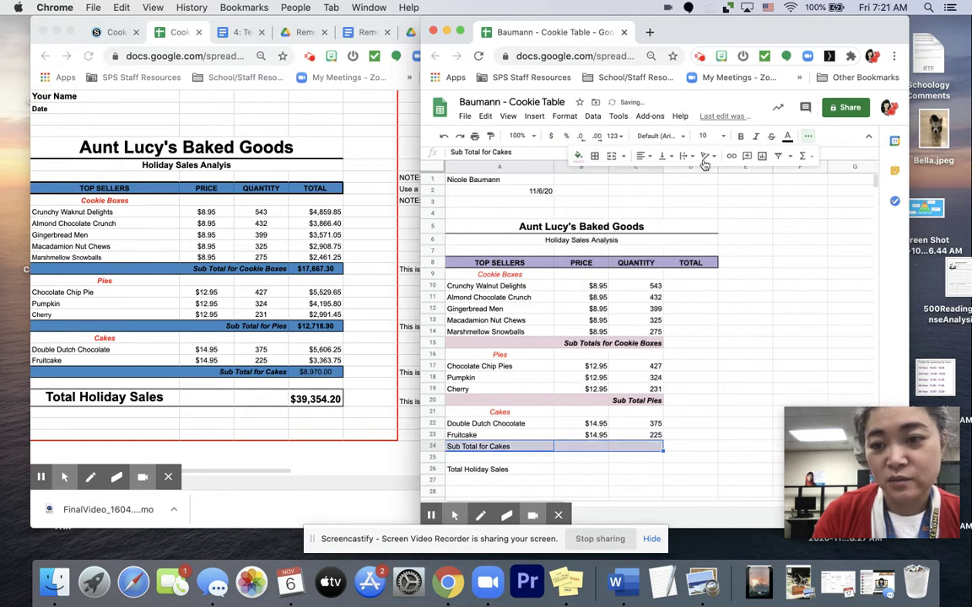
Merge cells A24 to C24 and right-align the "Sub Total for Cakes" label
{"action": "left_click", "coordinate": [611, 156]}
{"action": "left_click", "coordinate": [642, 156]}
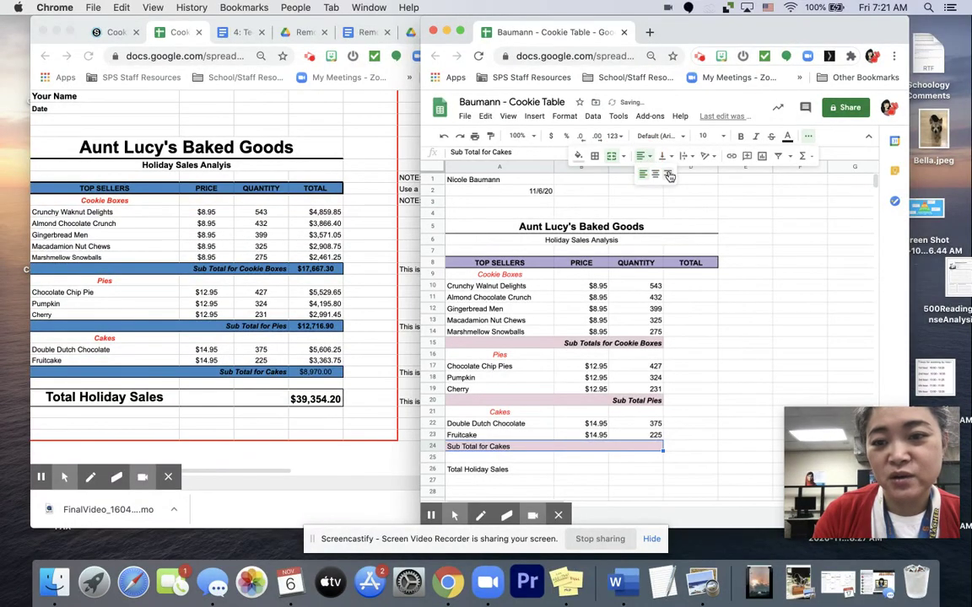
{"action": "left_click", "coordinate": [666, 172]}
Make the "Sub Total for Cakes" label bold and italic
{"action": "left_click", "coordinate": [741, 135]}
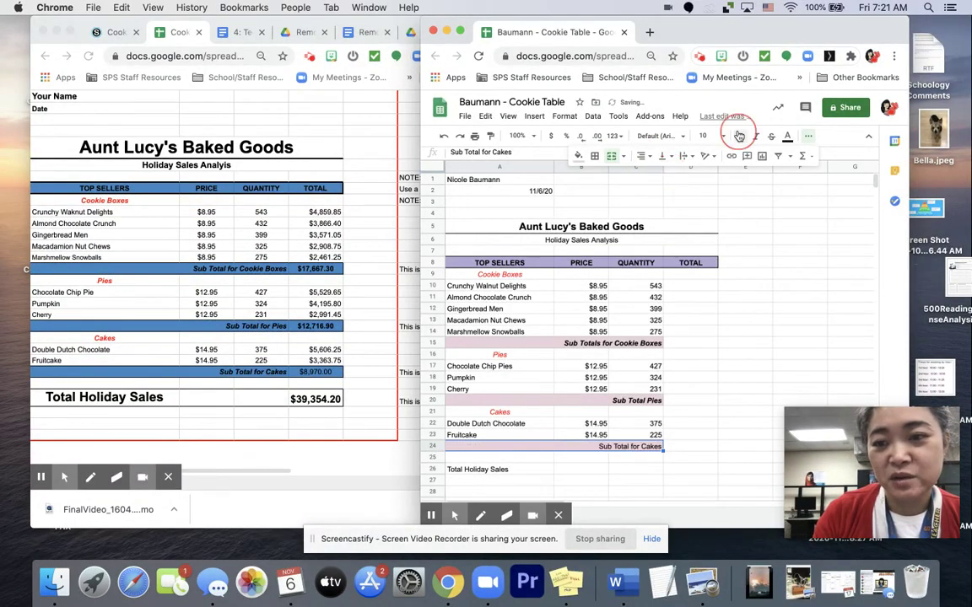
{"action": "left_click", "coordinate": [756, 136]}
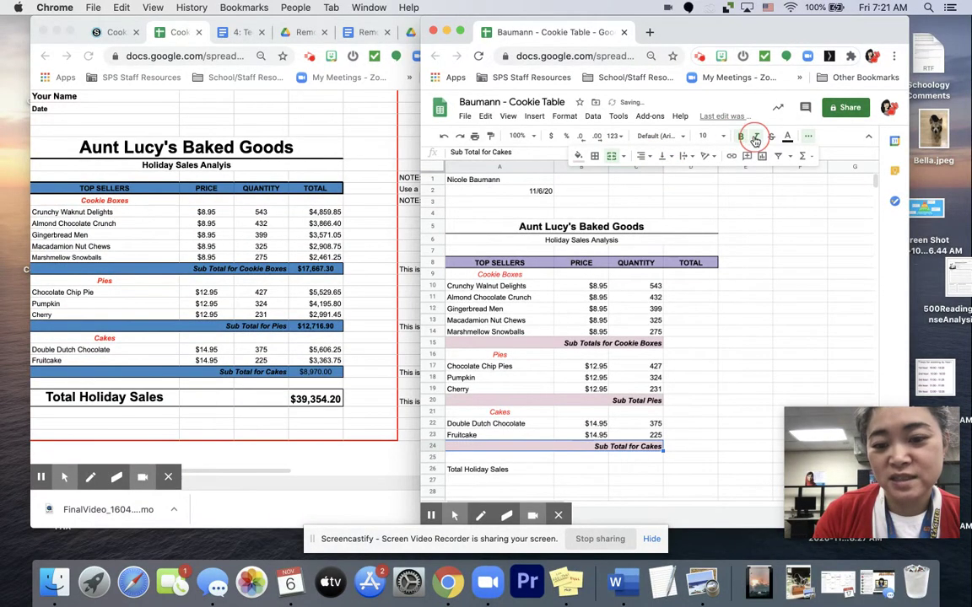
{"action": "left_click", "coordinate": [730, 236]}
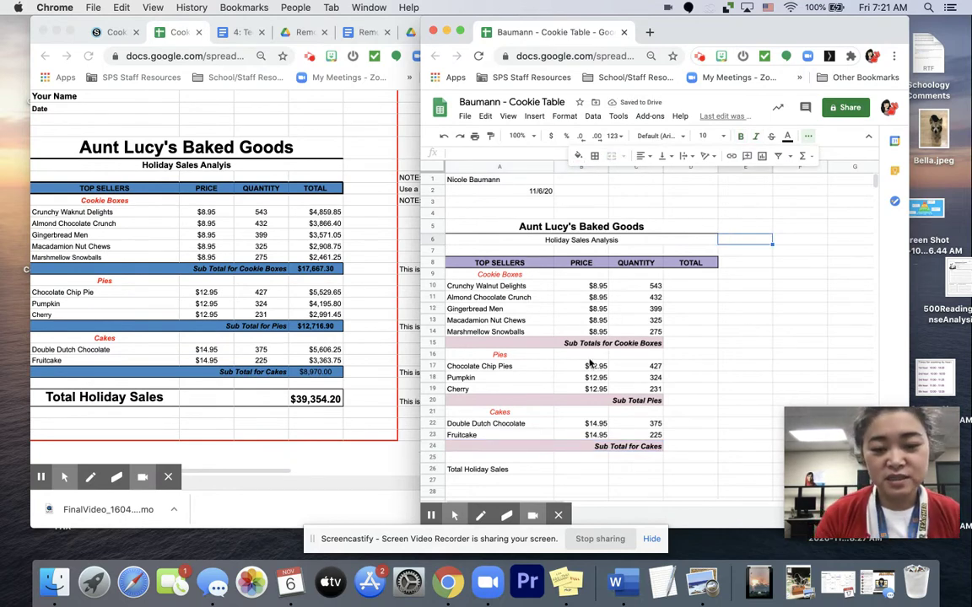
Center the "Total Holiday Sales" label in cell A26
{"action": "left_click", "coordinate": [529, 470]}
{"action": "left_click", "coordinate": [640, 155]}
{"action": "left_click", "coordinate": [654, 173]}
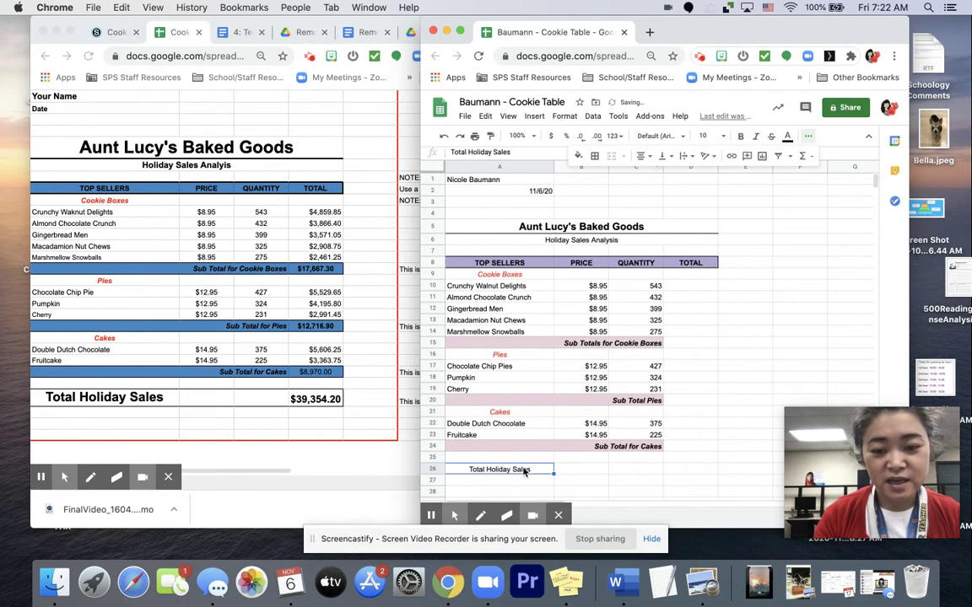
Set the "Total Holiday Sales" label to font size 18 and widen column A to give it room
{"action": "left_click", "coordinate": [722, 136]}
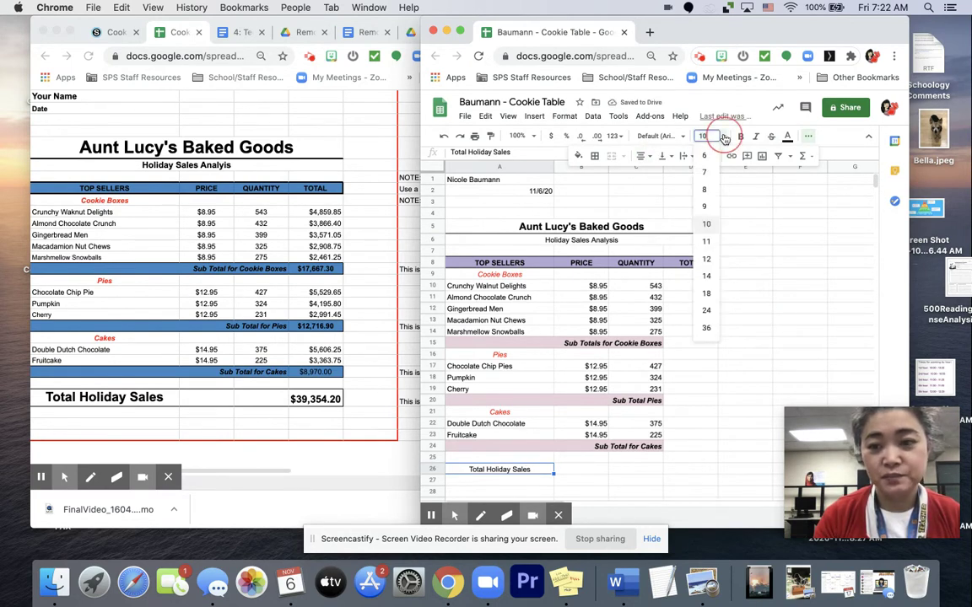
{"action": "left_click", "coordinate": [706, 294]}
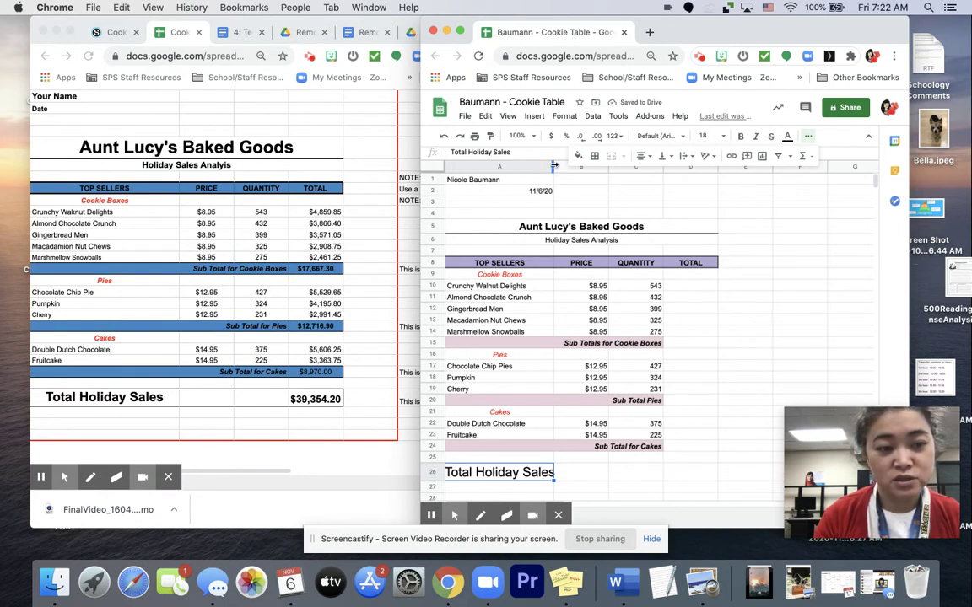
{"action": "left_click_drag", "start_coordinate": [553, 166], "coordinate": [580, 168]}
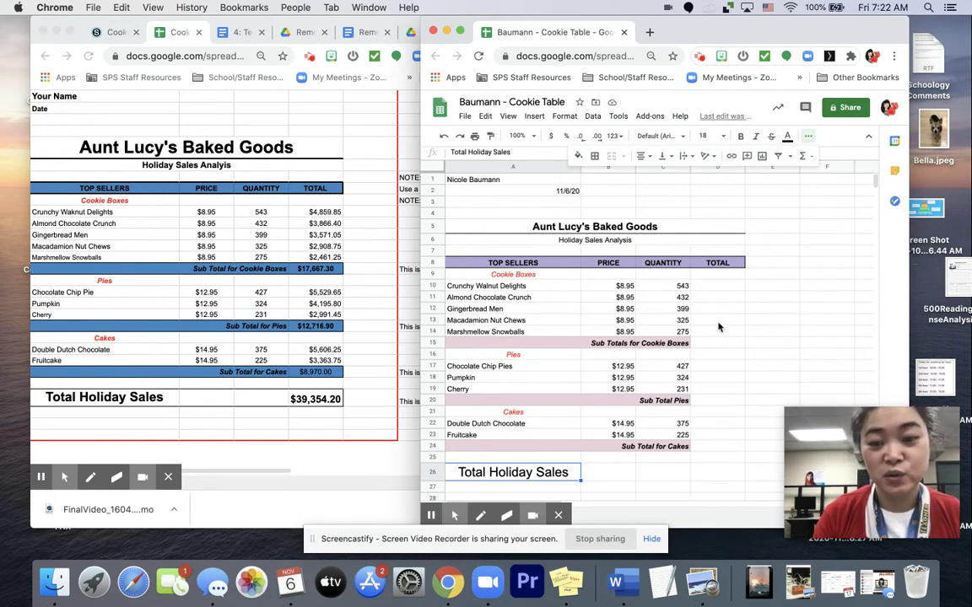
Calculate the Crunchy Walnut Delights total in D10 with the formula =B10*C10
{"action": "left_click", "coordinate": [706, 290]}
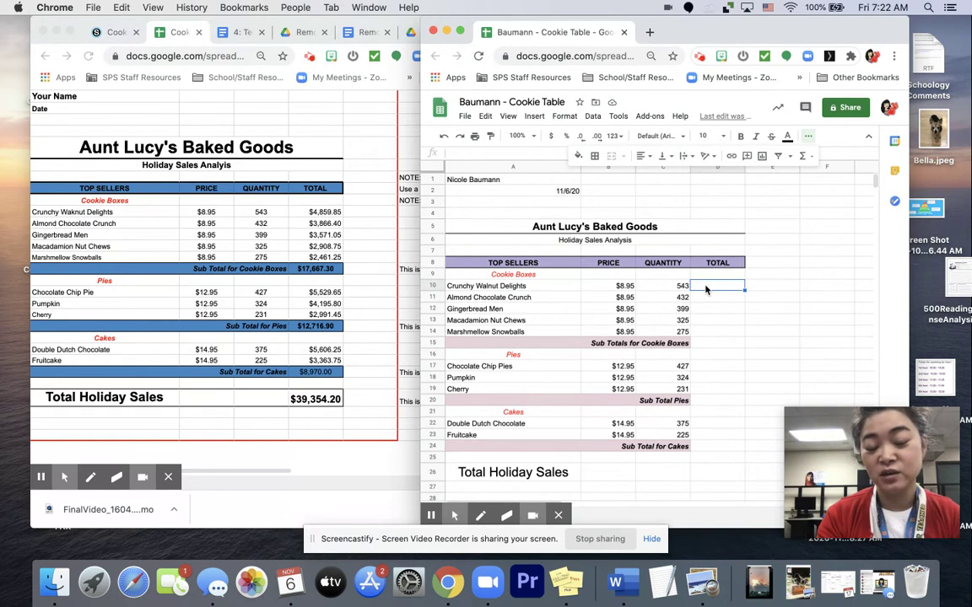
{"action": "type", "text": "="}
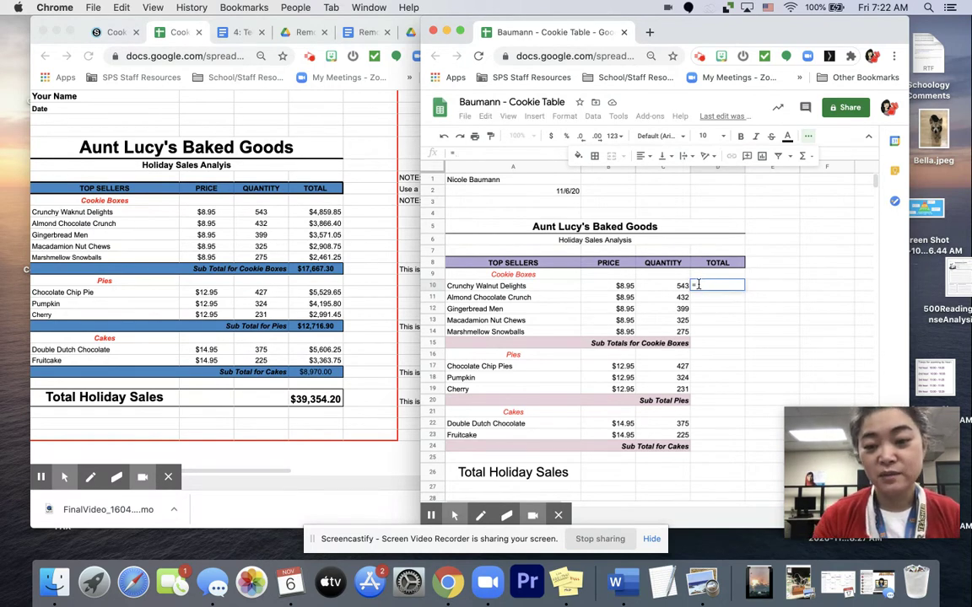
{"action": "left_click", "coordinate": [627, 291]}
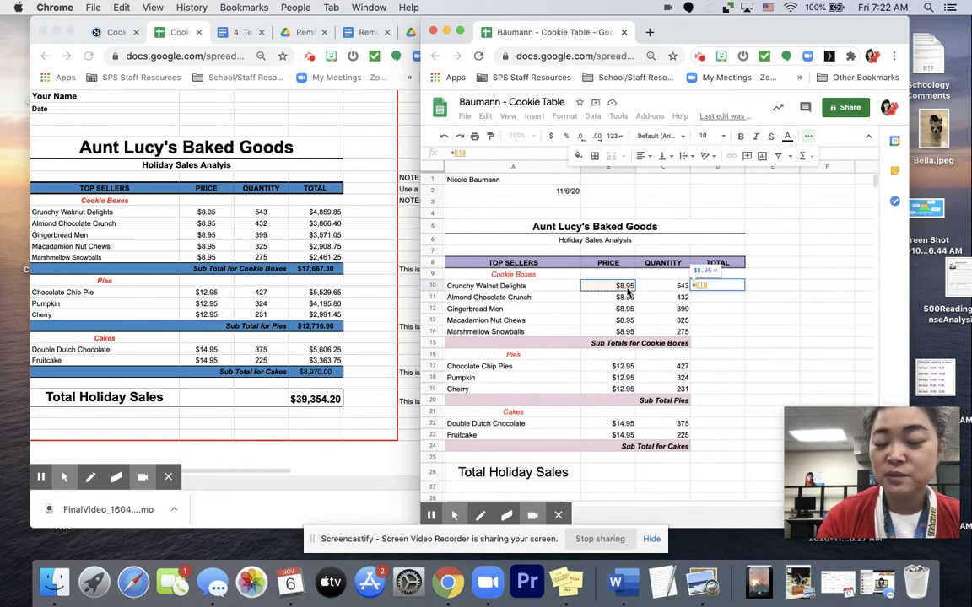
{"action": "type", "text": "*"}
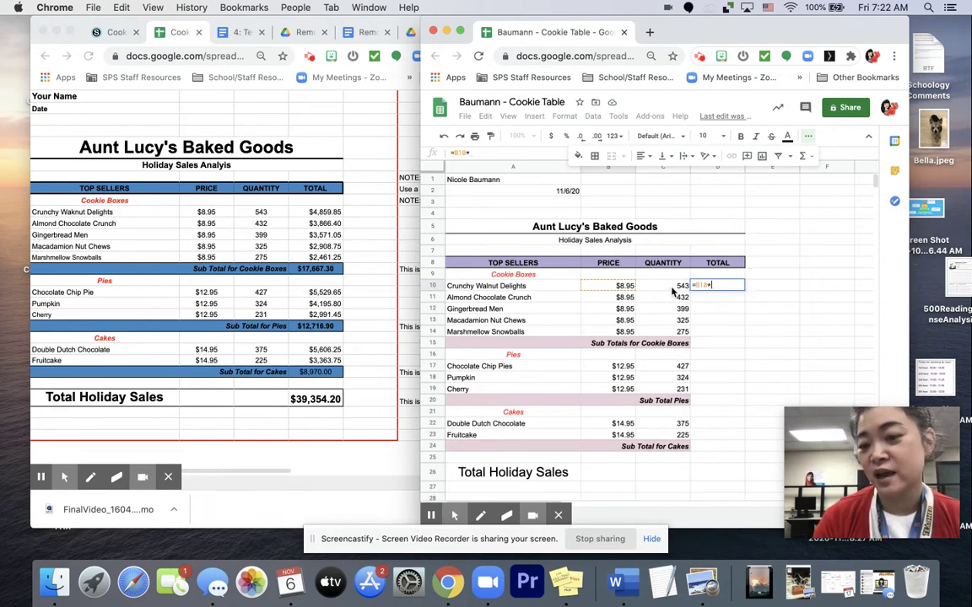
{"action": "left_click", "coordinate": [673, 287]}
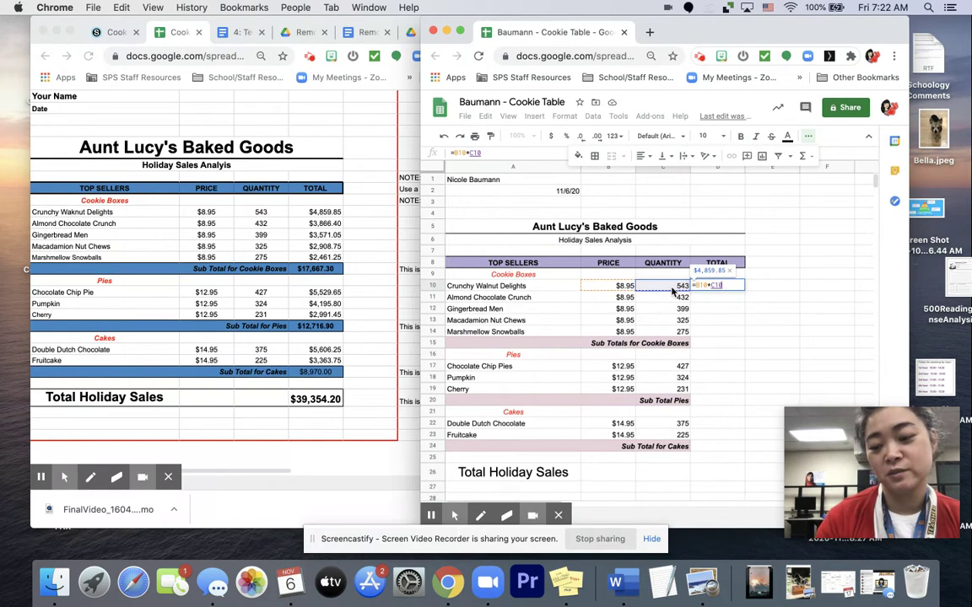
{"action": "key", "text": "Return"}
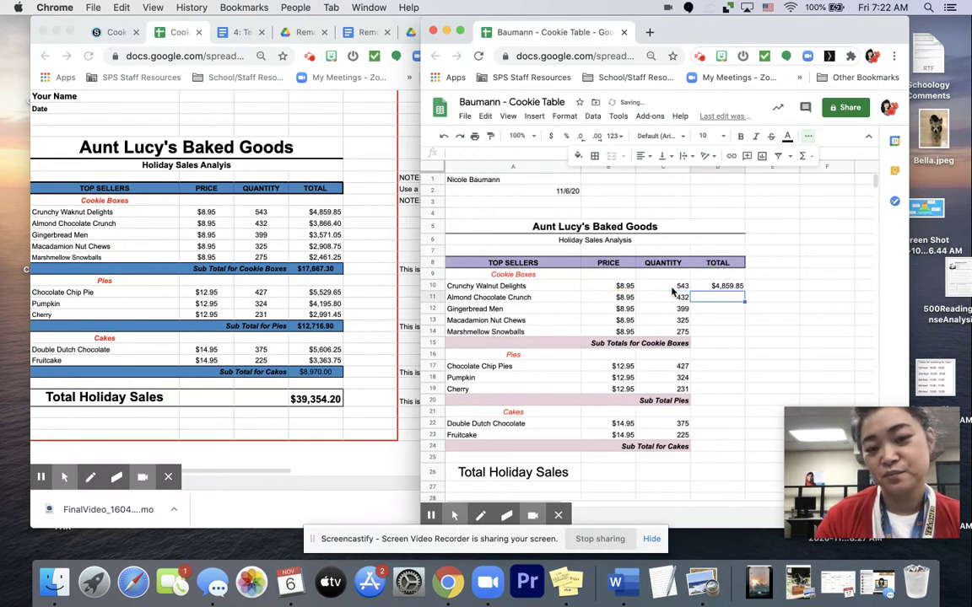
Calculate the Almond Chocolate Crunch total in D11 with the formula =B11*C11
{"action": "type", "text": "="}
{"action": "left_click", "coordinate": [626, 297]}
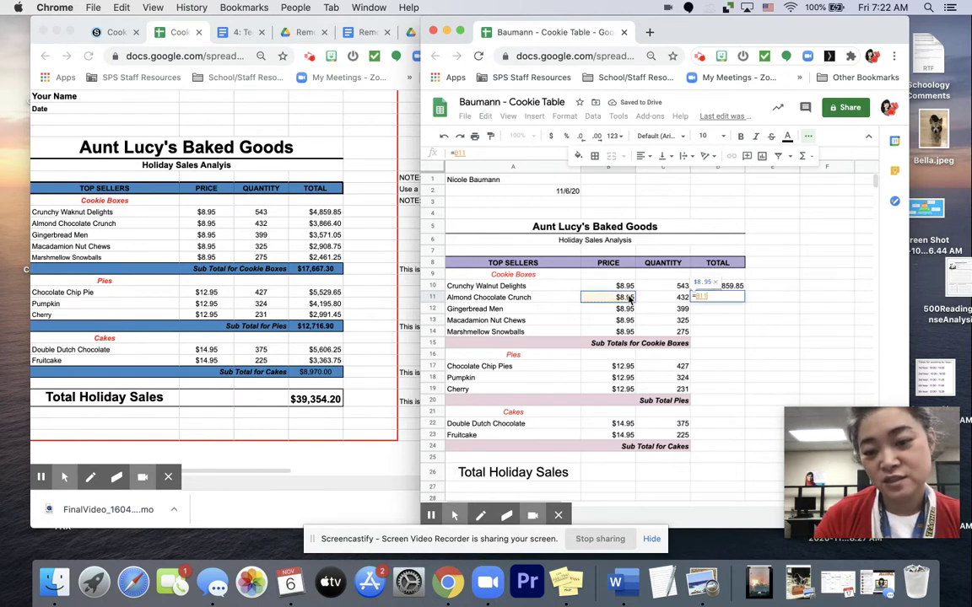
{"action": "type", "text": "*"}
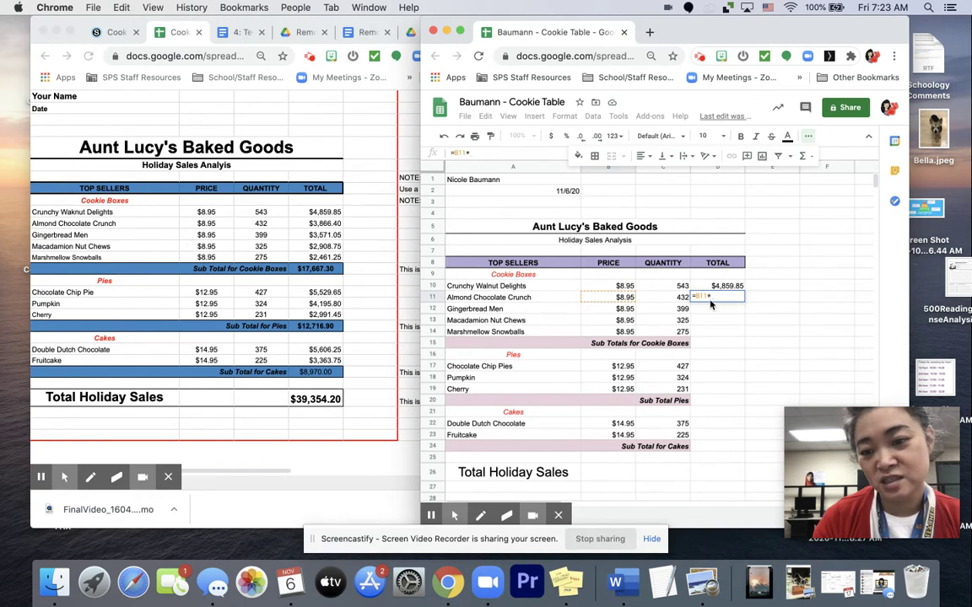
{"action": "left_click", "coordinate": [683, 301]}
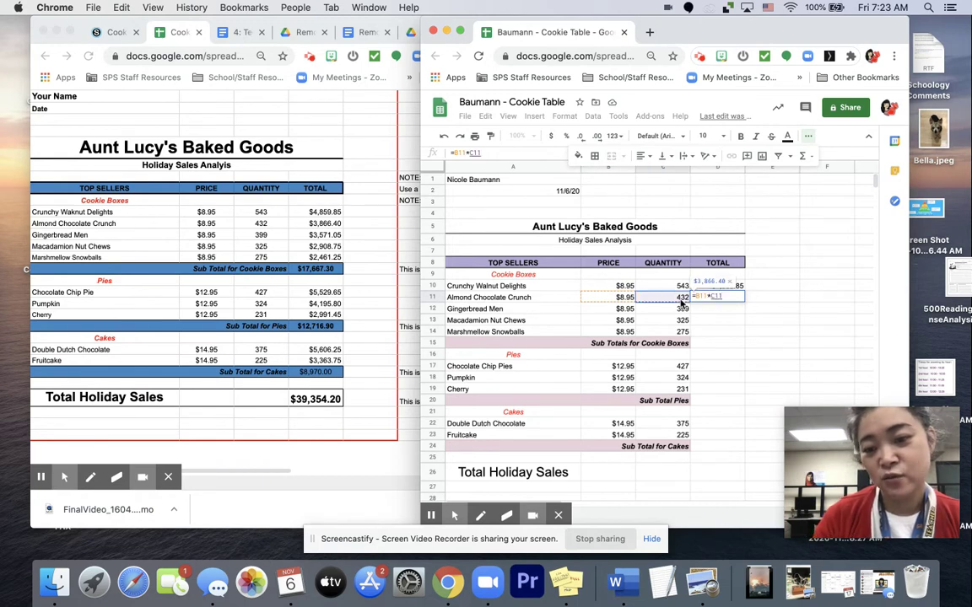
{"action": "key", "text": "Return"}
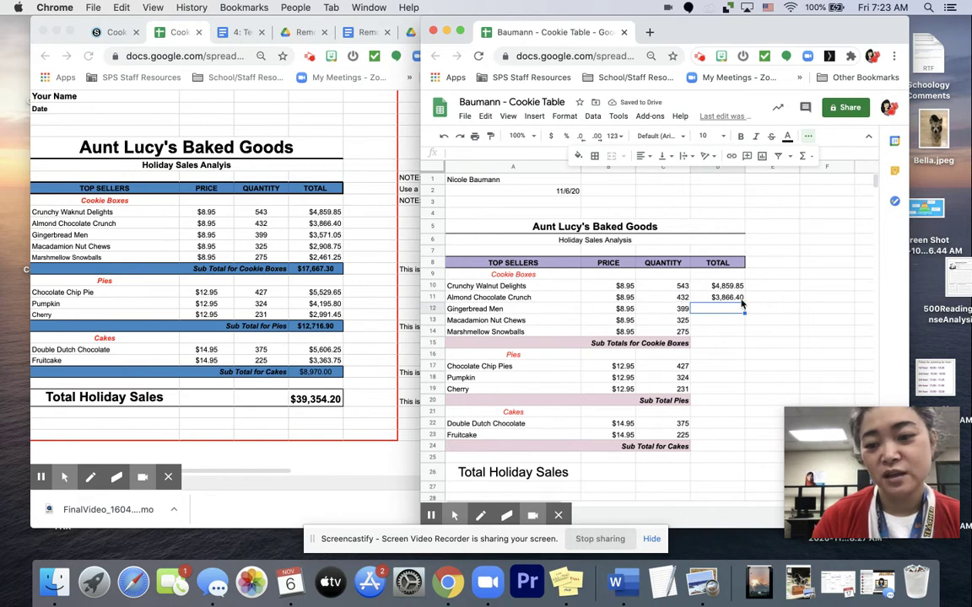
Calculate the Gingerbread Men total in D12 with the formula =B12*C12
{"action": "type", "text": "="}
{"action": "left_click", "coordinate": [624, 309]}
{"action": "type", "text": "*"}
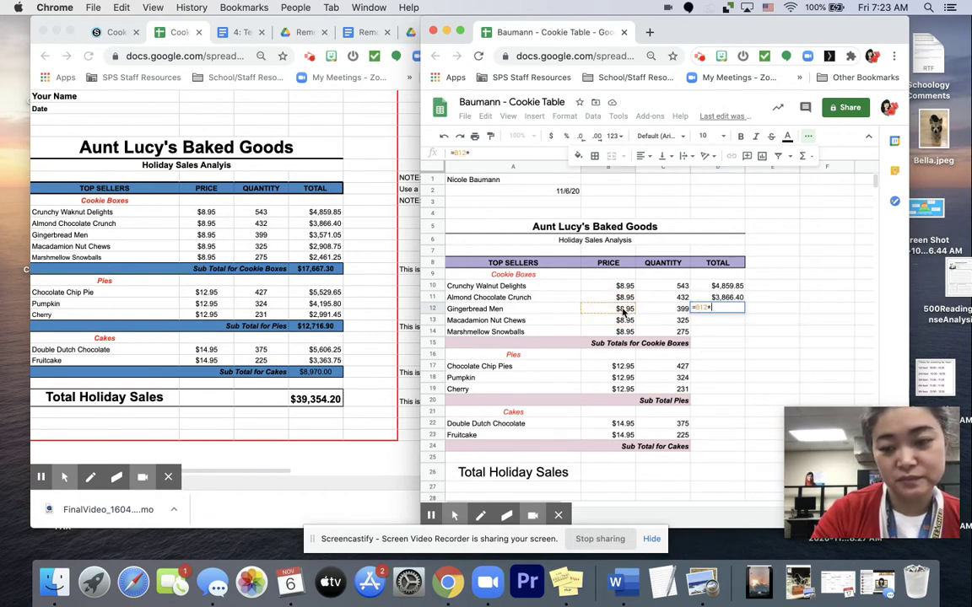
{"action": "left_click", "coordinate": [666, 311]}
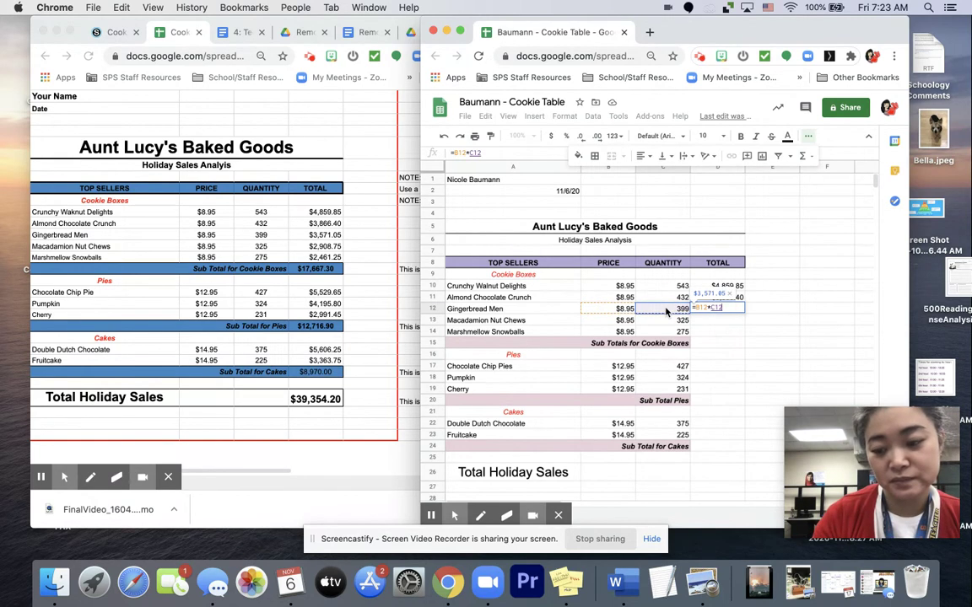
{"action": "key", "text": "Return"}
Calculate the Macadamion Nut Chews total in D13 with the formula =B13*C13
{"action": "left_click", "coordinate": [628, 319]}
{"action": "left_click", "coordinate": [717, 319]}
{"action": "type", "text": "="}
{"action": "left_click", "coordinate": [616, 321]}
{"action": "type", "text": "*"}
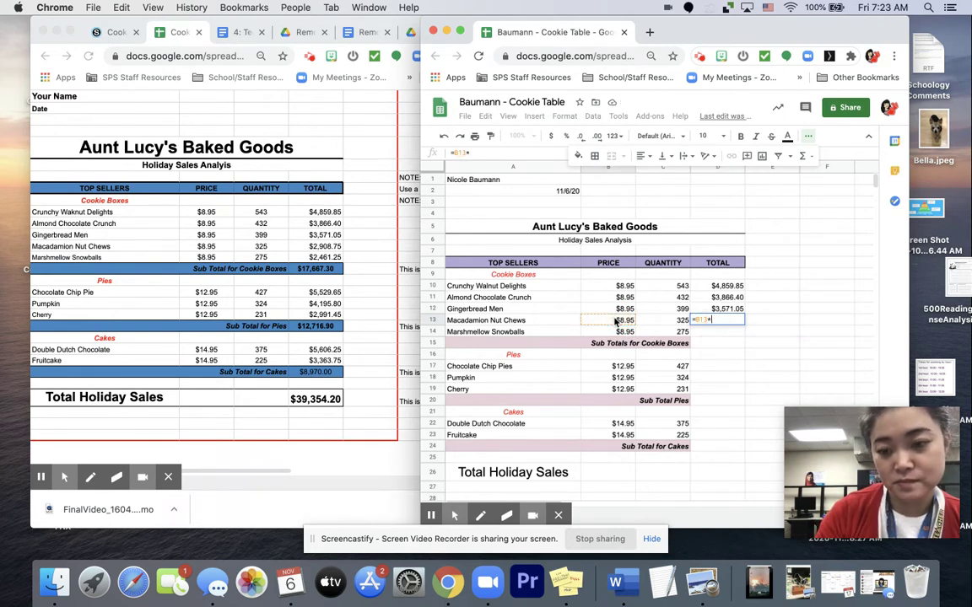
{"action": "left_click", "coordinate": [652, 321]}
{"action": "key", "text": "Return"}
{"action": "left_click", "coordinate": [623, 332]}
{"action": "type", "text": "*"}
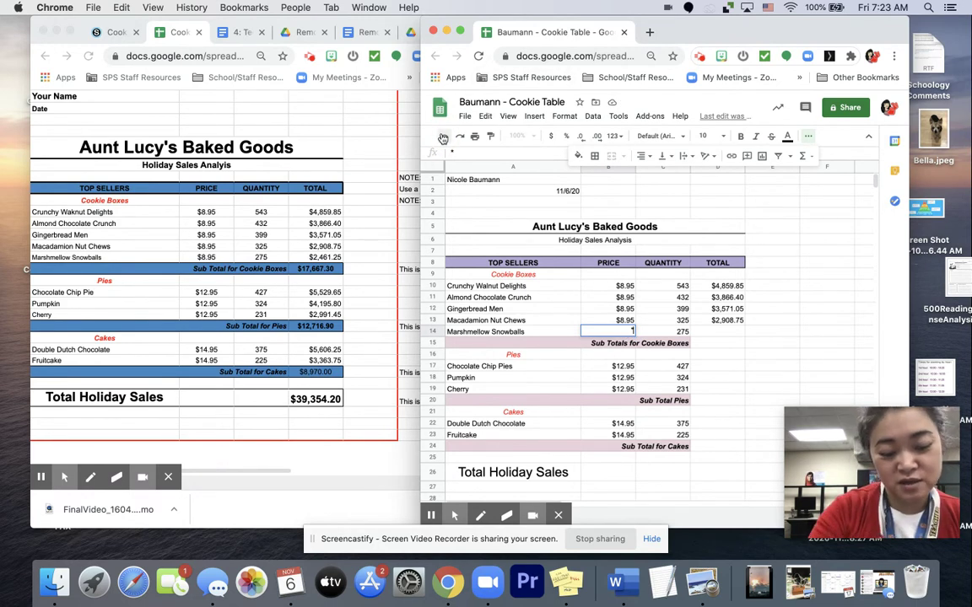
{"action": "key", "text": "BackSpace"}
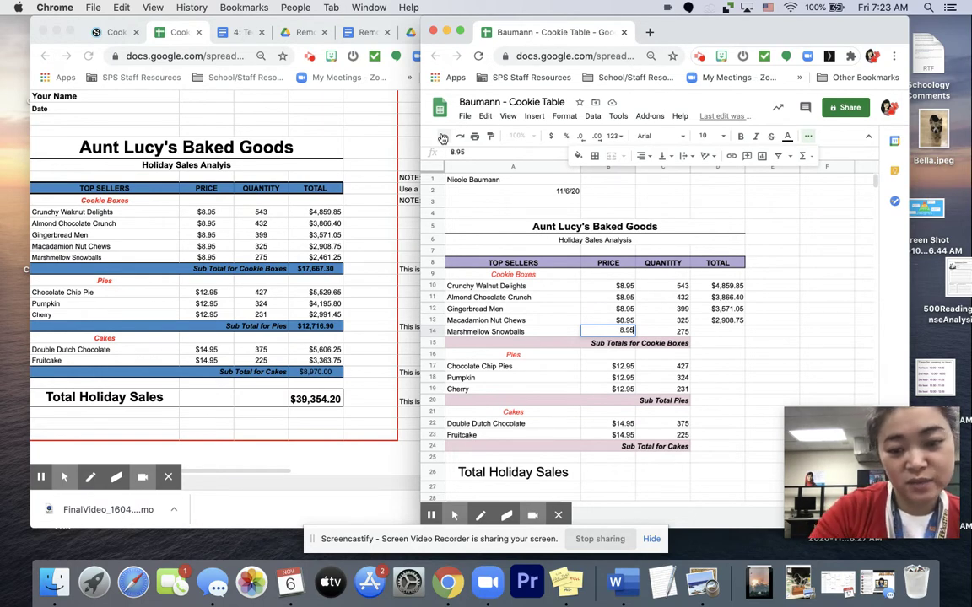
Calculate the Marshmellow Snowballs total in D14 with the formula =B14*C14
{"action": "left_click", "coordinate": [719, 334]}
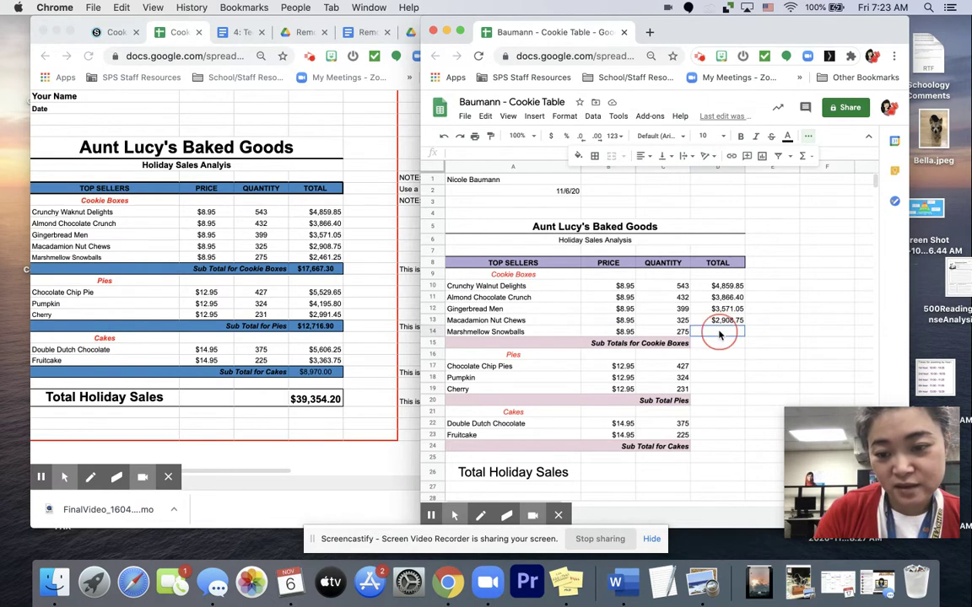
{"action": "left_click", "coordinate": [625, 331]}
{"action": "type", "text": "*"}
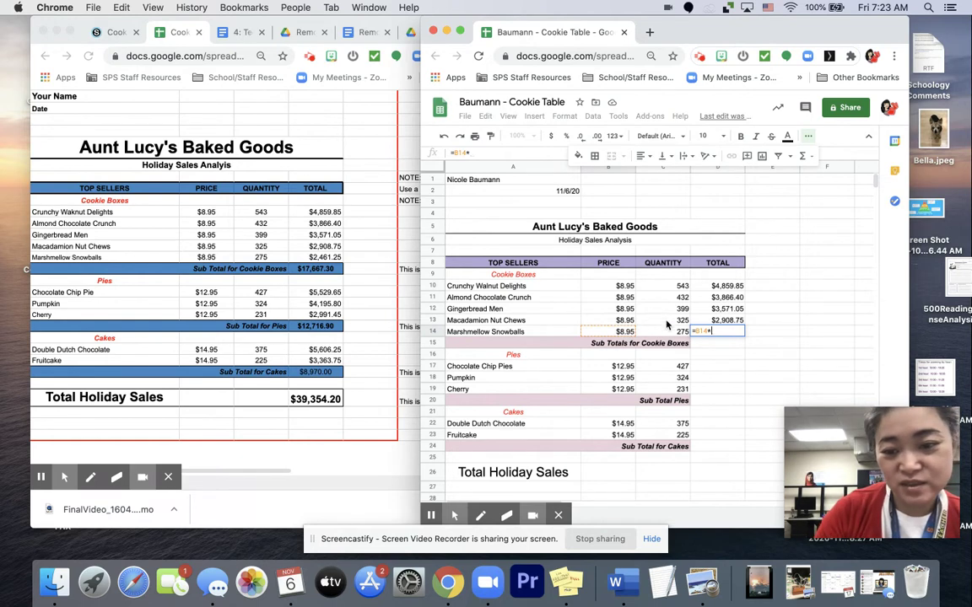
{"action": "left_click", "coordinate": [661, 331]}
{"action": "key", "text": "Return"}
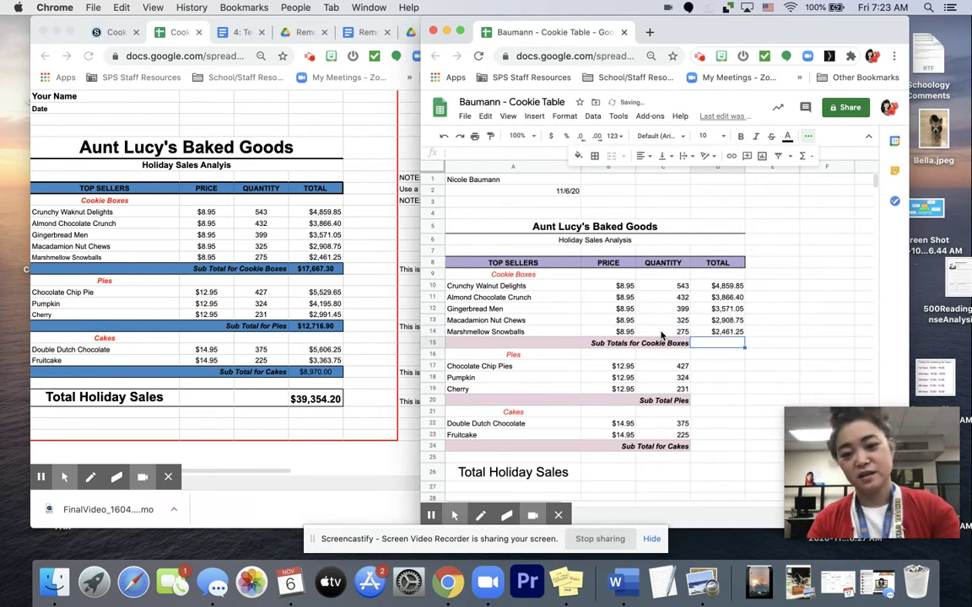
Calculate the Chocolate Chip Pies total in D17 with =B17*C17 and fill the formula down through D19 for Pumpkin and Cherry
{"action": "left_click", "coordinate": [719, 368]}
{"action": "type", "text": "="}
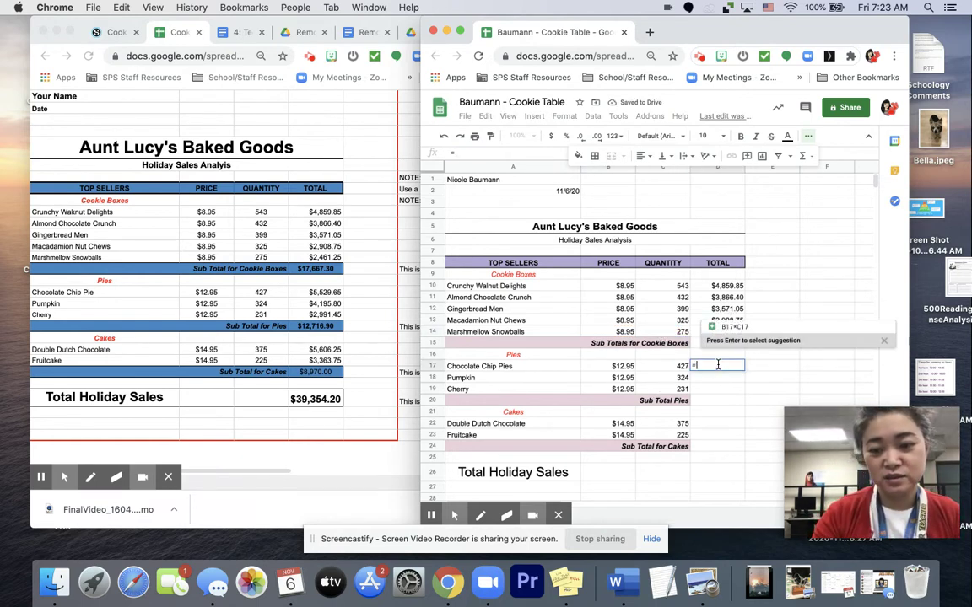
{"action": "left_click", "coordinate": [626, 368]}
{"action": "type", "text": "*"}
{"action": "left_click", "coordinate": [651, 369]}
{"action": "key", "text": "Return"}
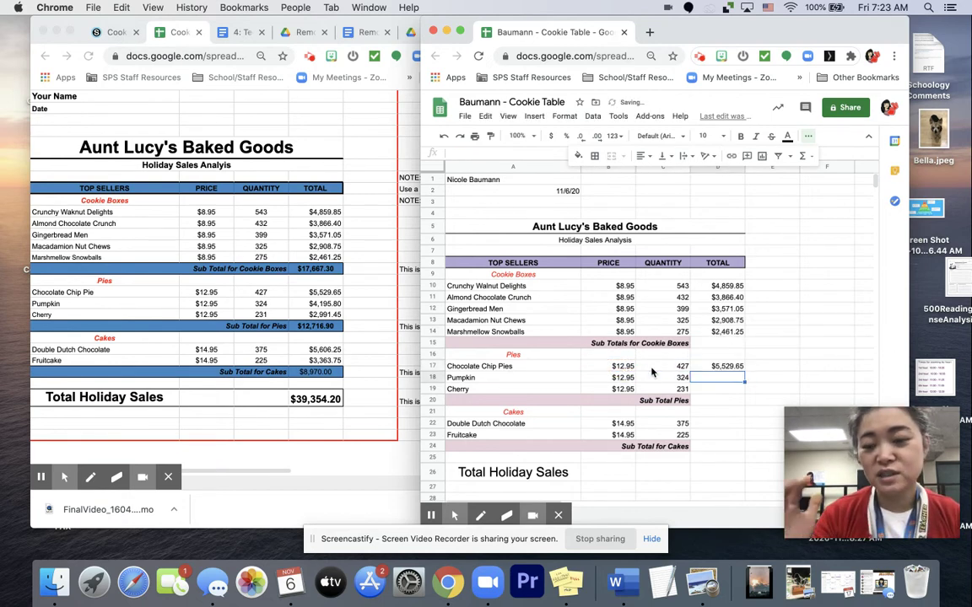
{"action": "left_click", "coordinate": [727, 368]}
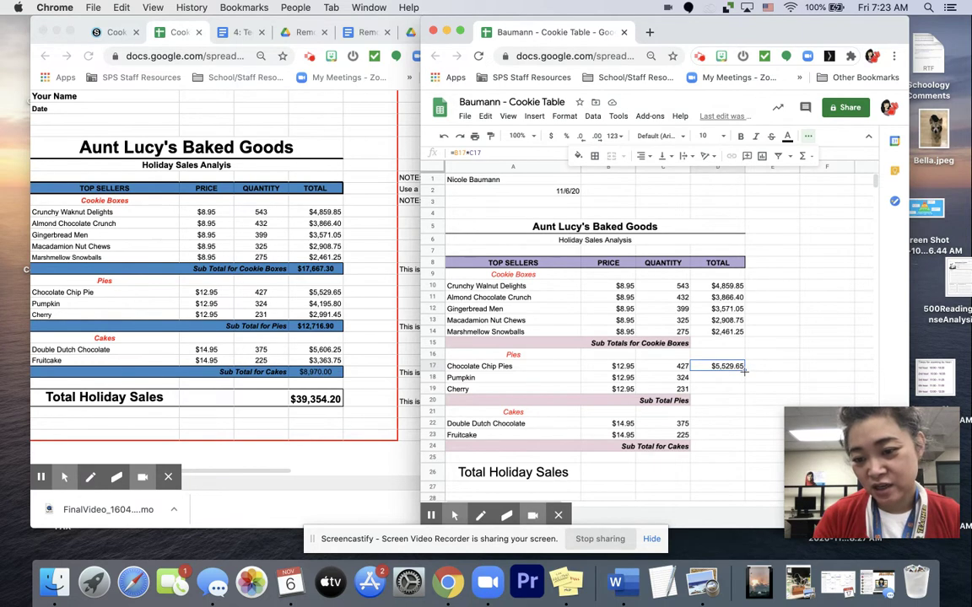
{"action": "left_click_drag", "start_coordinate": [744, 369], "coordinate": [746, 393]}
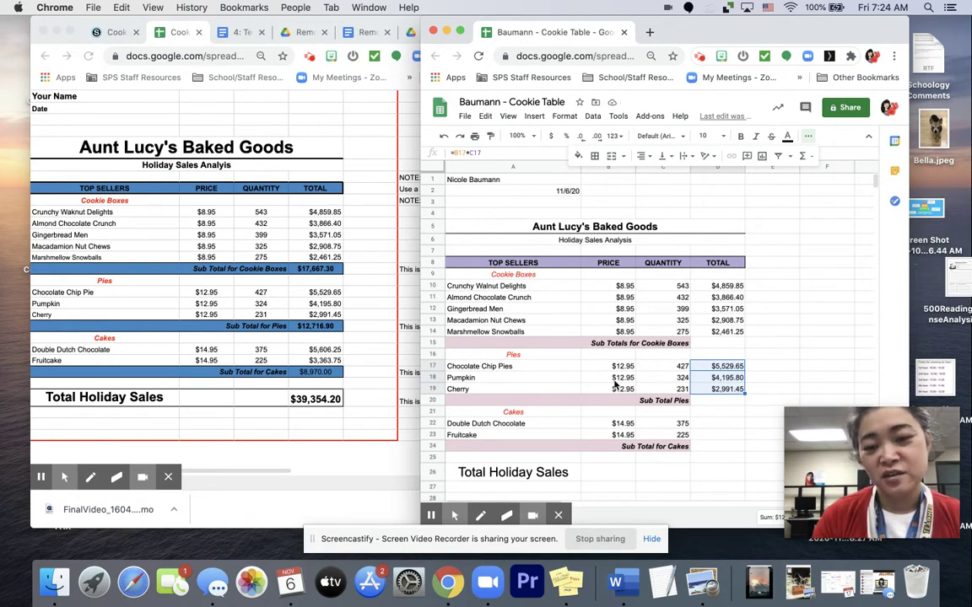
Calculate the Double Dutch Chocolate total in D22 with the formula =B22*C22
{"action": "left_click", "coordinate": [711, 425]}
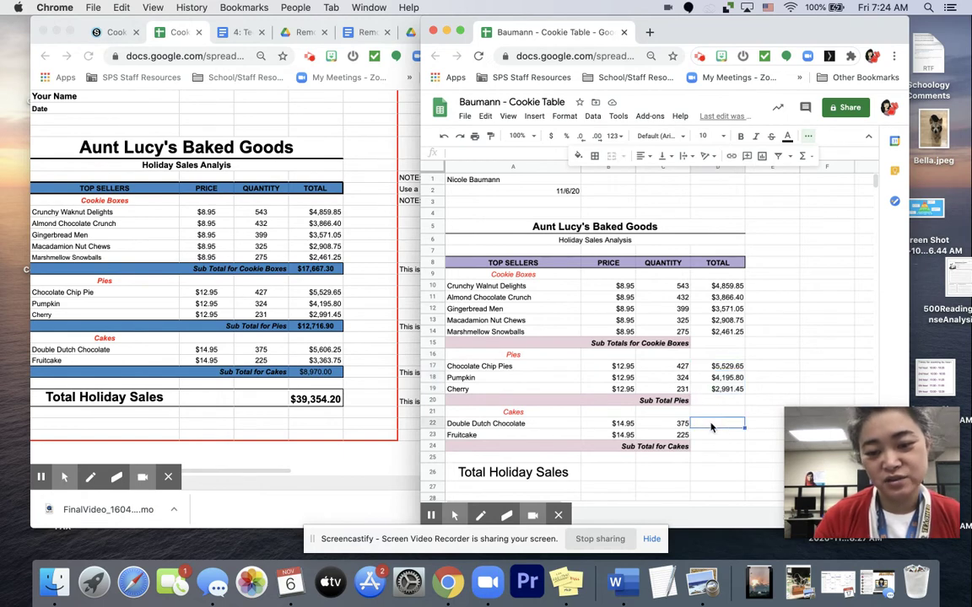
{"action": "type", "text": "="}
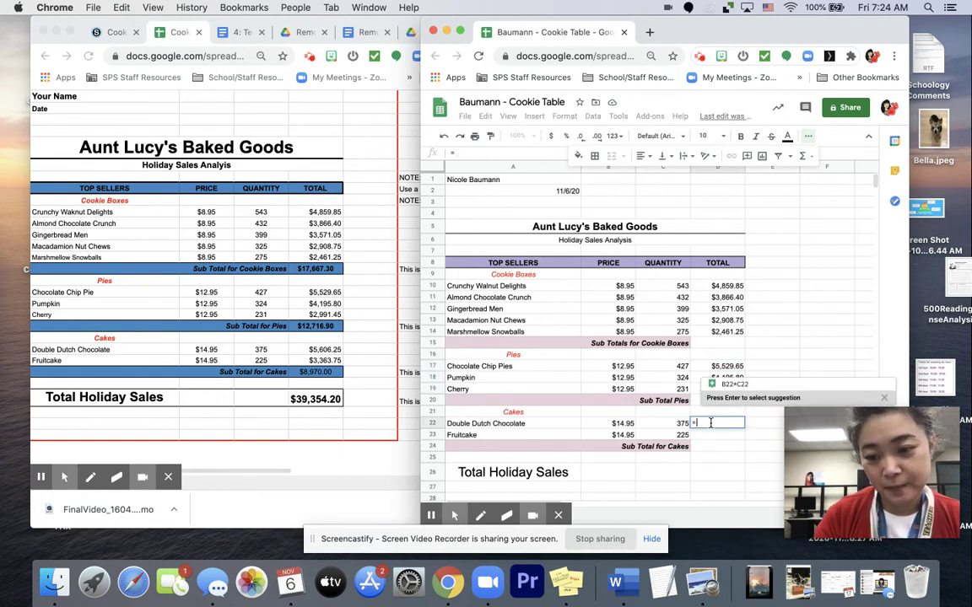
{"action": "left_click", "coordinate": [624, 426]}
{"action": "type", "text": "*"}
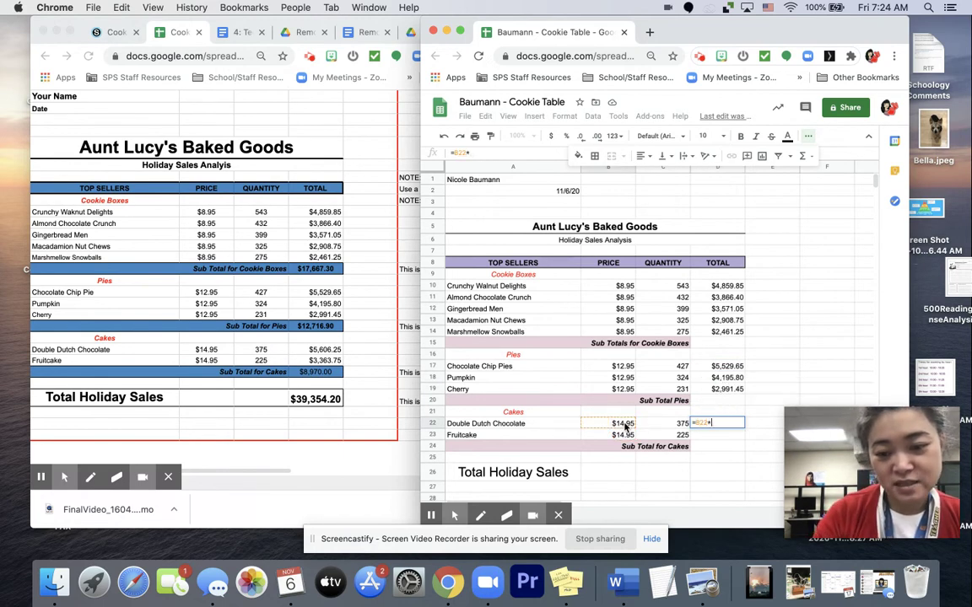
{"action": "left_click", "coordinate": [645, 426]}
{"action": "key", "text": "Return"}
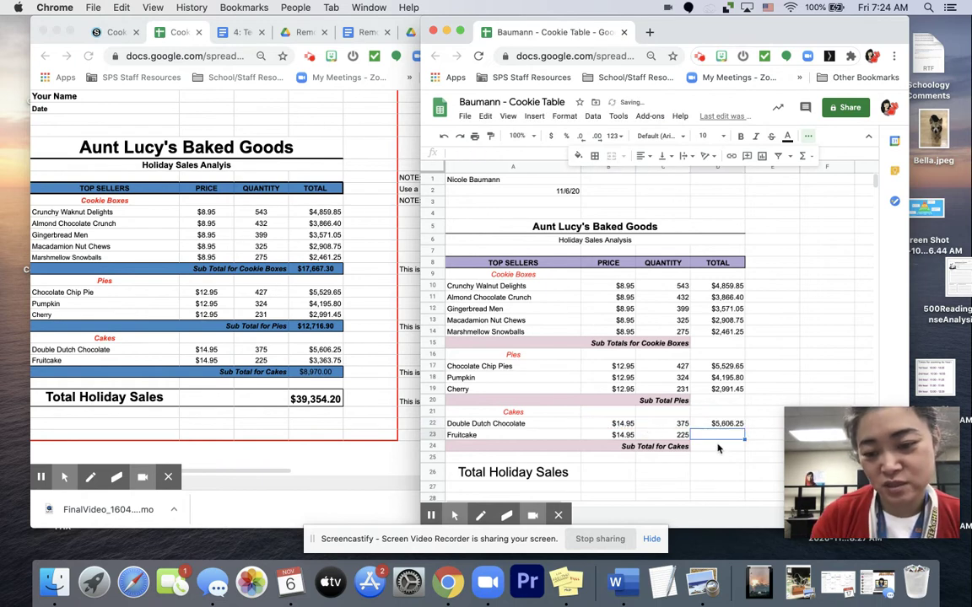
Calculate the Fruitcake total in D23 with the formula =B23*C23
{"action": "type", "text": "="}
{"action": "left_click", "coordinate": [624, 434]}
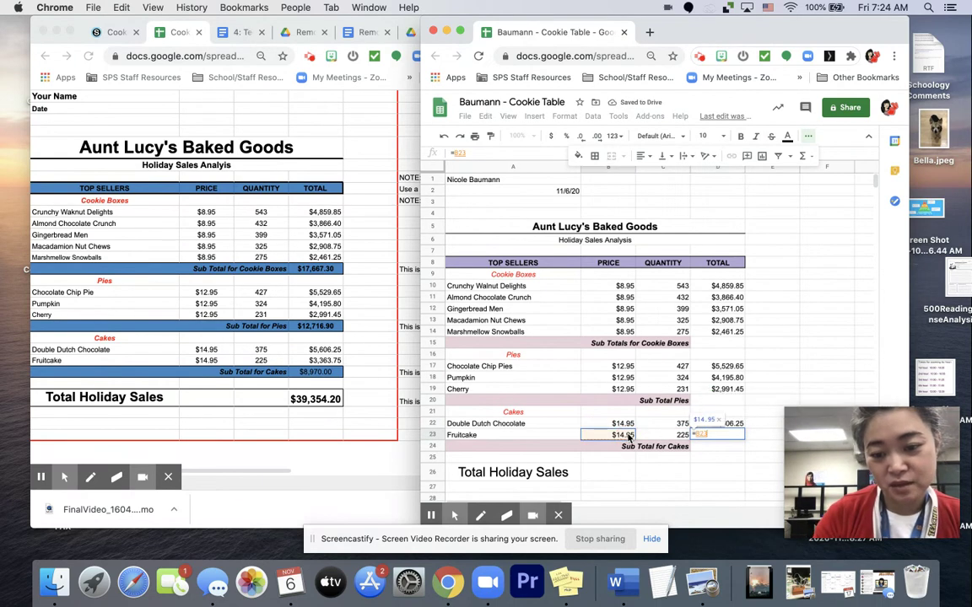
{"action": "type", "text": "*"}
{"action": "left_click", "coordinate": [662, 435]}
{"action": "key", "text": "Return"}
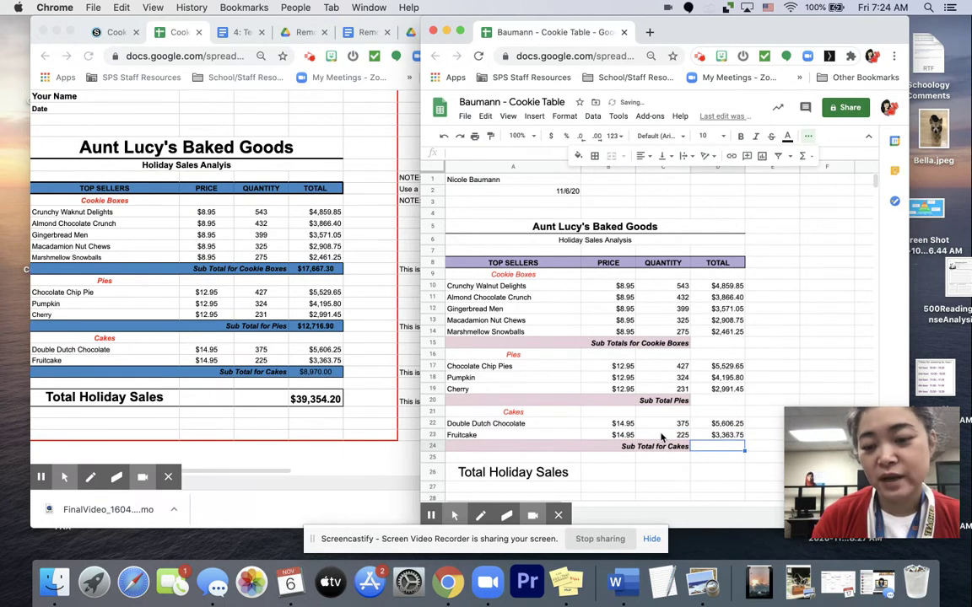
Fill the cookie boxes subtotal cell D15 with the same light pink as the rest of its row
{"action": "left_click", "coordinate": [697, 342]}
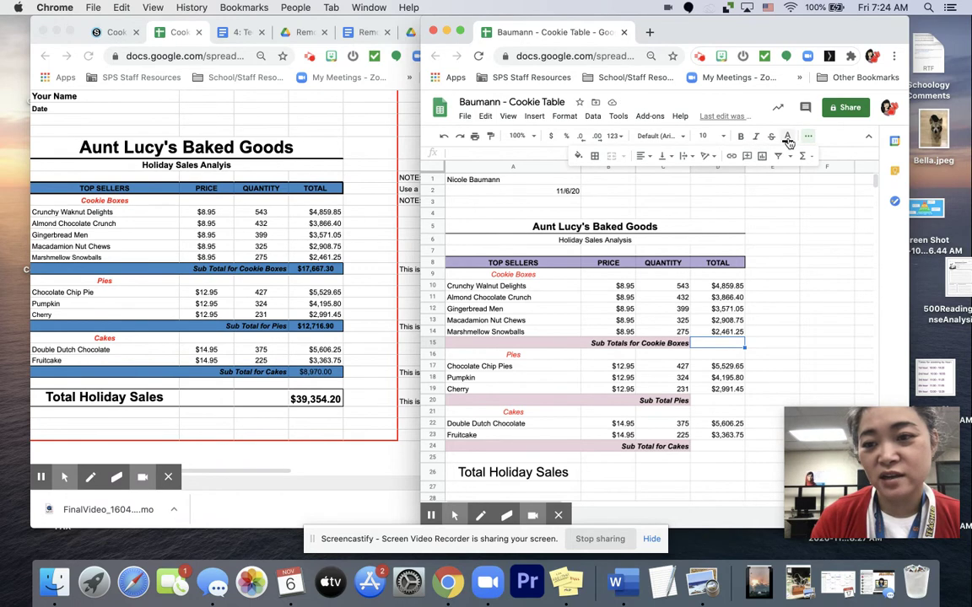
{"action": "left_click", "coordinate": [578, 155]}
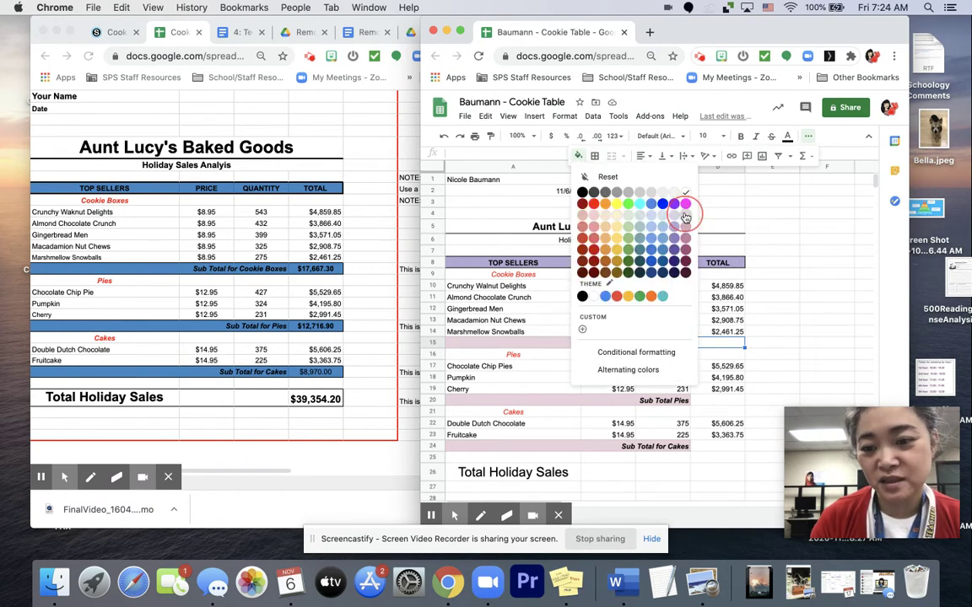
{"action": "left_click", "coordinate": [684, 216]}
Calculate the cookie boxes subtotal in D15 by summing D10:D14 with the SUM function
{"action": "left_click", "coordinate": [737, 339]}
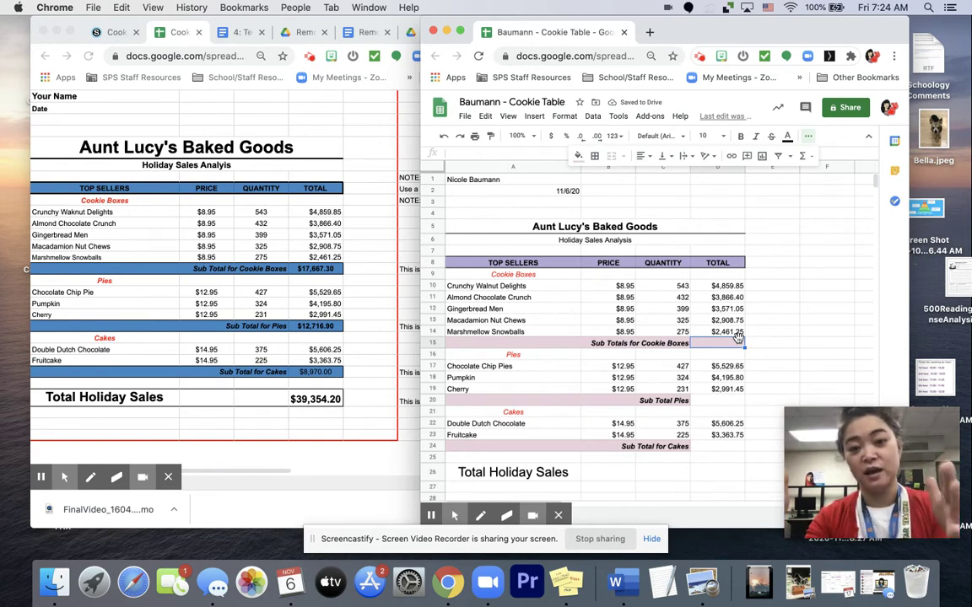
{"action": "type", "text": "=sum"}
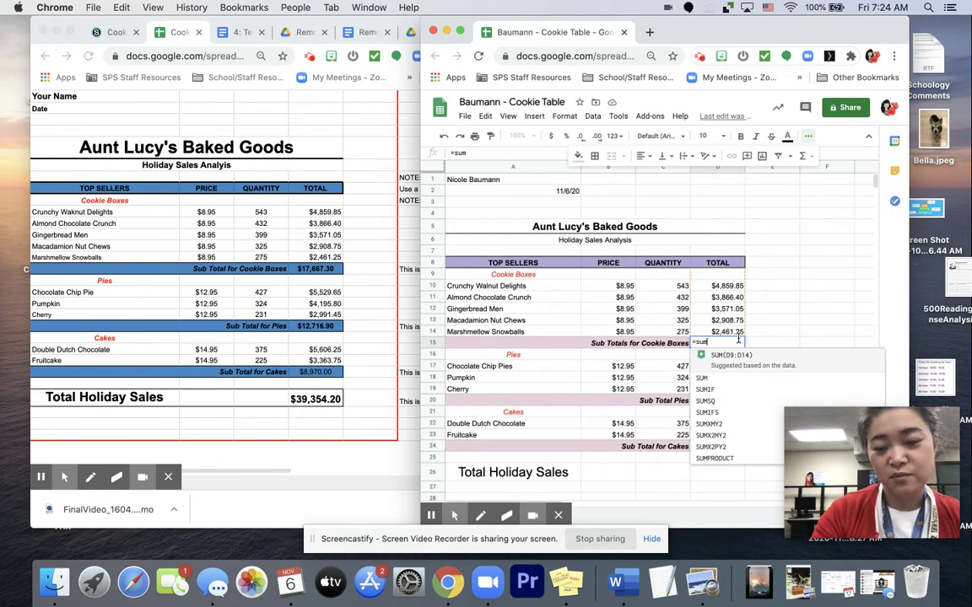
{"action": "type", "text": "("}
{"action": "left_click_drag", "start_coordinate": [735, 288], "coordinate": [731, 332]}
{"action": "key", "text": "Return"}
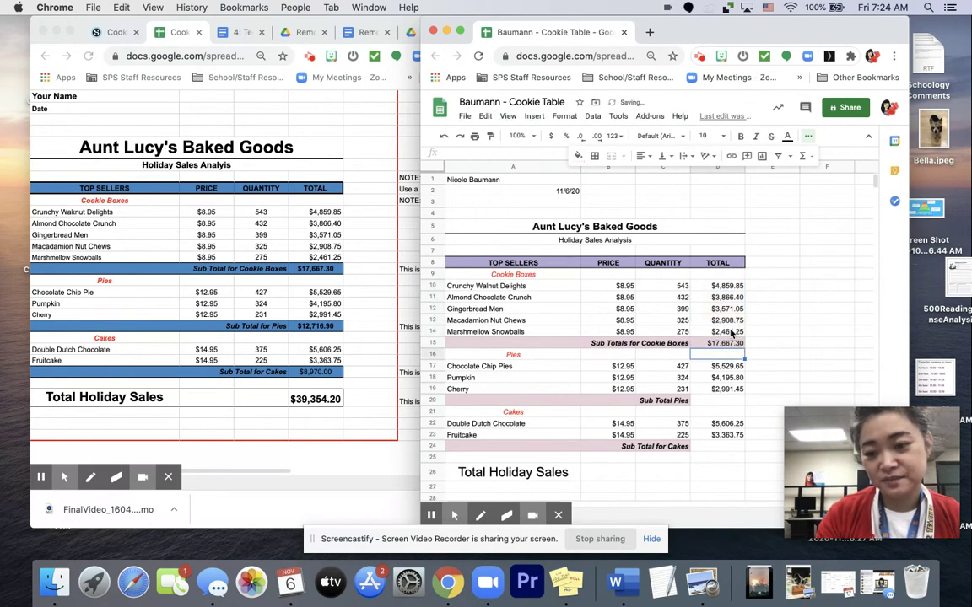
Fill the pies subtotal cell D20 with the same light pink as the rest of its row
{"action": "left_click", "coordinate": [717, 402]}
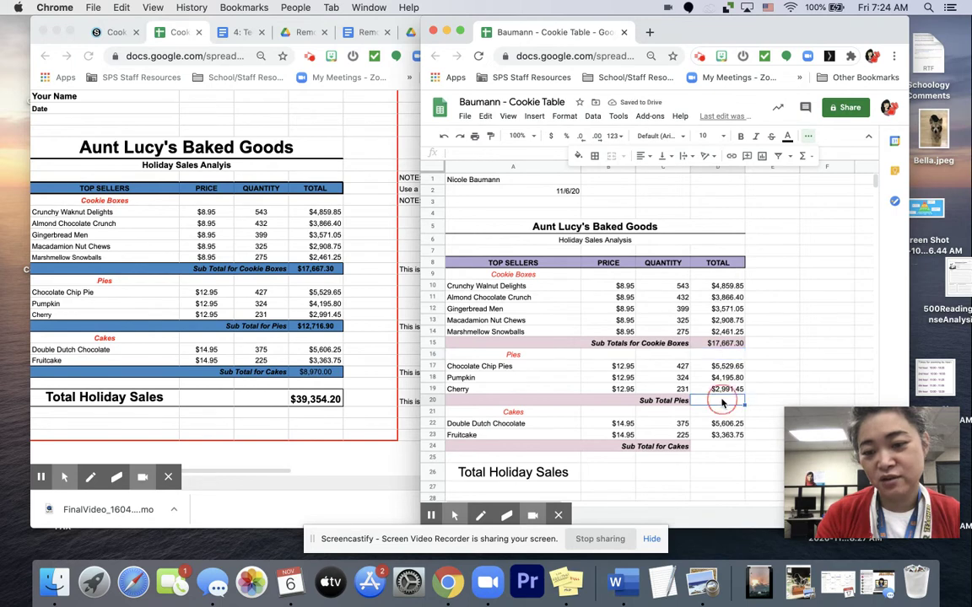
{"action": "left_click", "coordinate": [578, 156]}
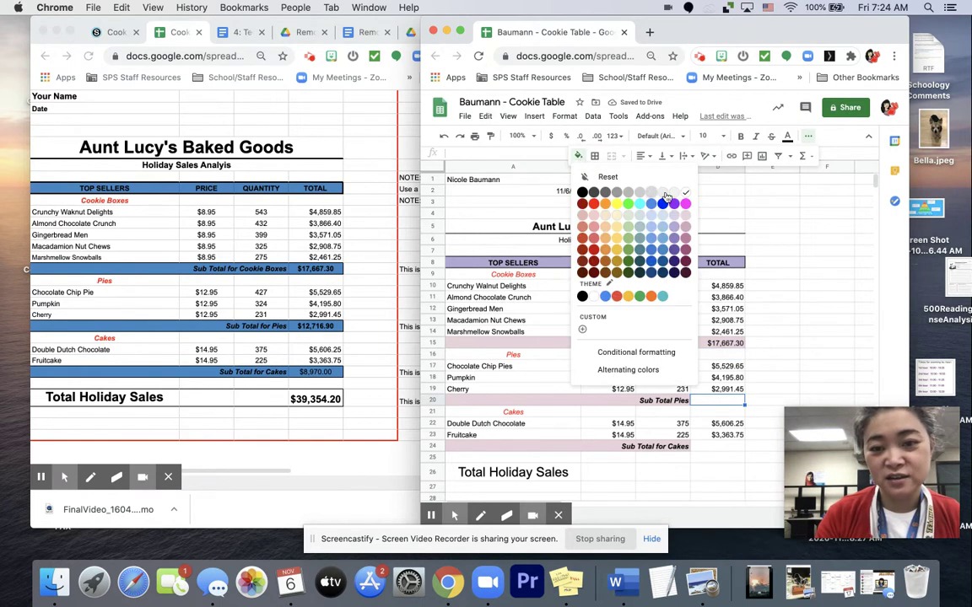
{"action": "left_click", "coordinate": [686, 217]}
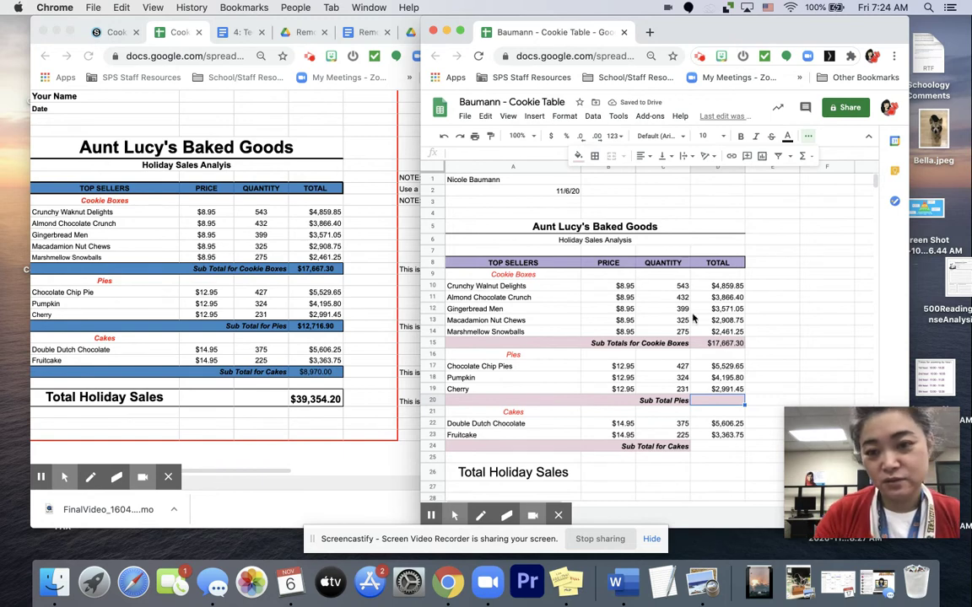
Calculate the pies subtotal in D20 by summing D17:D19 with the SUM function
{"action": "type", "text": "="}
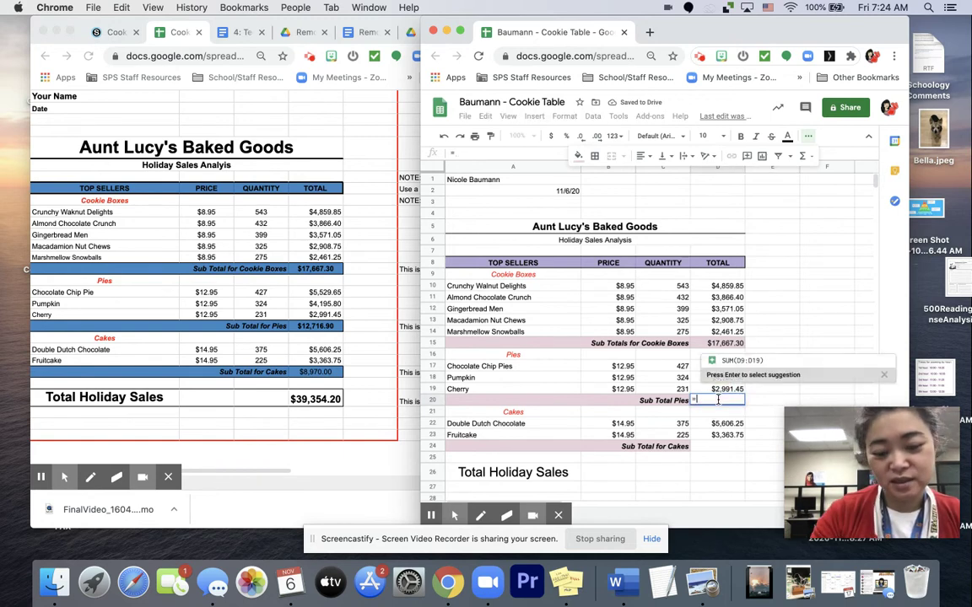
{"action": "type", "text": "sum("}
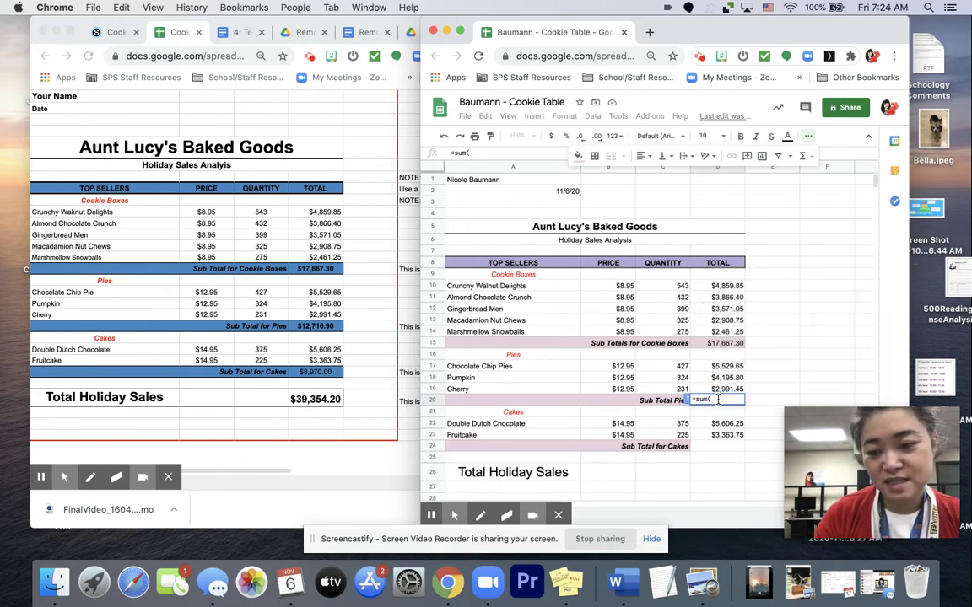
{"action": "left_click_drag", "start_coordinate": [718, 367], "coordinate": [723, 386]}
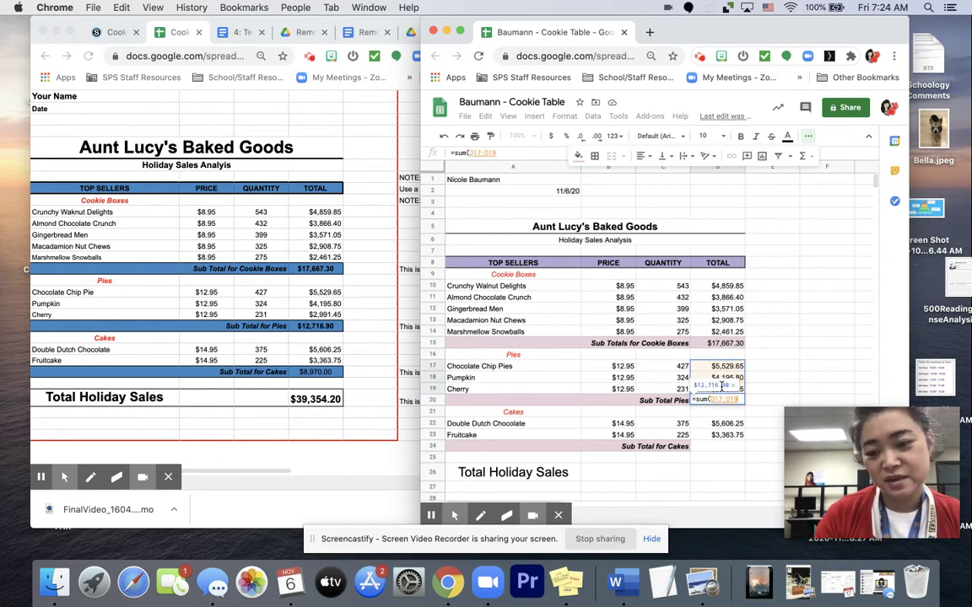
{"action": "key", "text": "Return"}
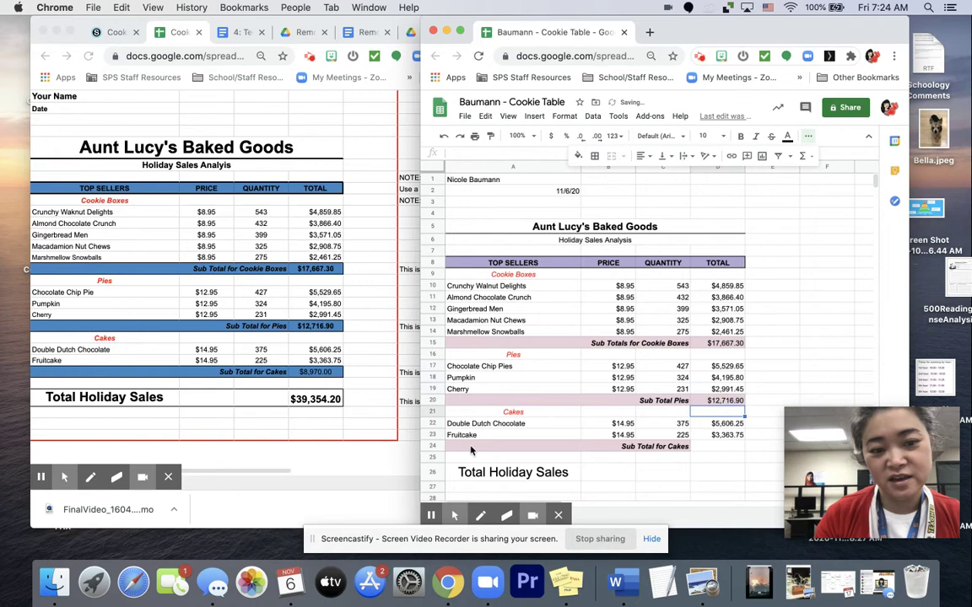
Fill the cakes subtotal cell D24 with the same light pink as the rest of its row
{"action": "left_click", "coordinate": [683, 446]}
{"action": "left_click", "coordinate": [719, 449]}
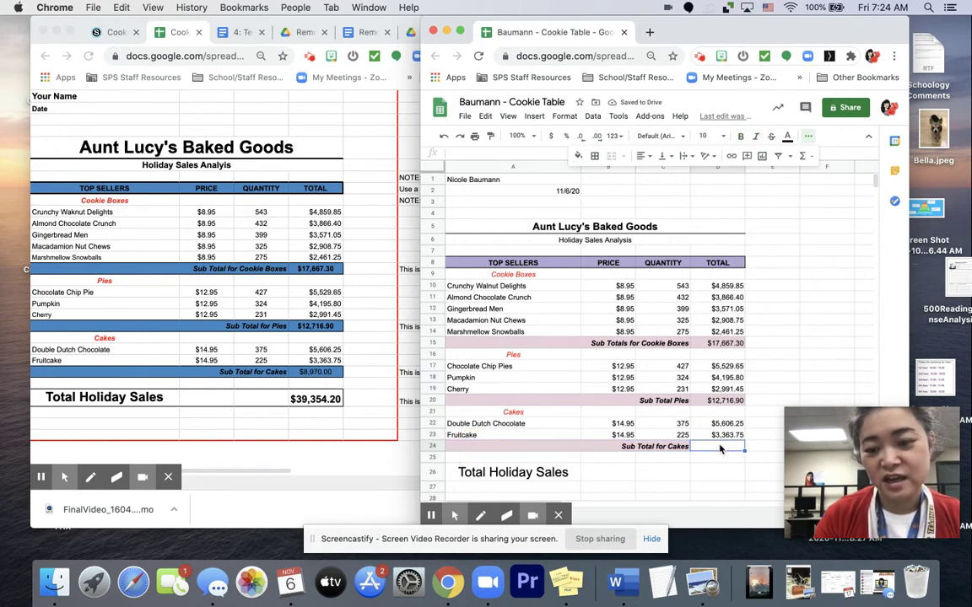
{"action": "left_click", "coordinate": [579, 156]}
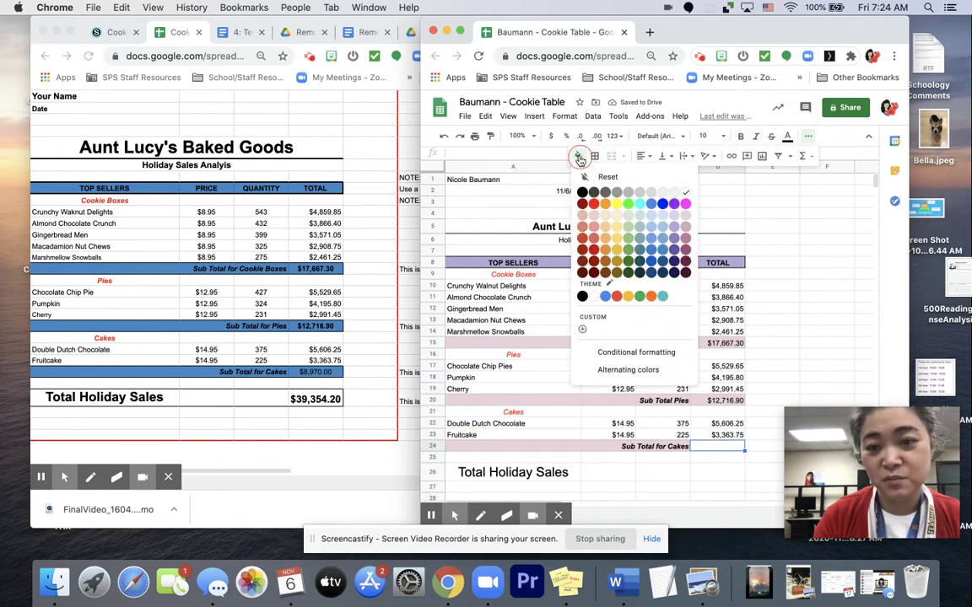
{"action": "left_click", "coordinate": [617, 201]}
Calculate the cakes subtotal in D24 by summing D22:D23 with the SUM function
{"action": "left_click", "coordinate": [713, 447]}
{"action": "type", "text": "="}
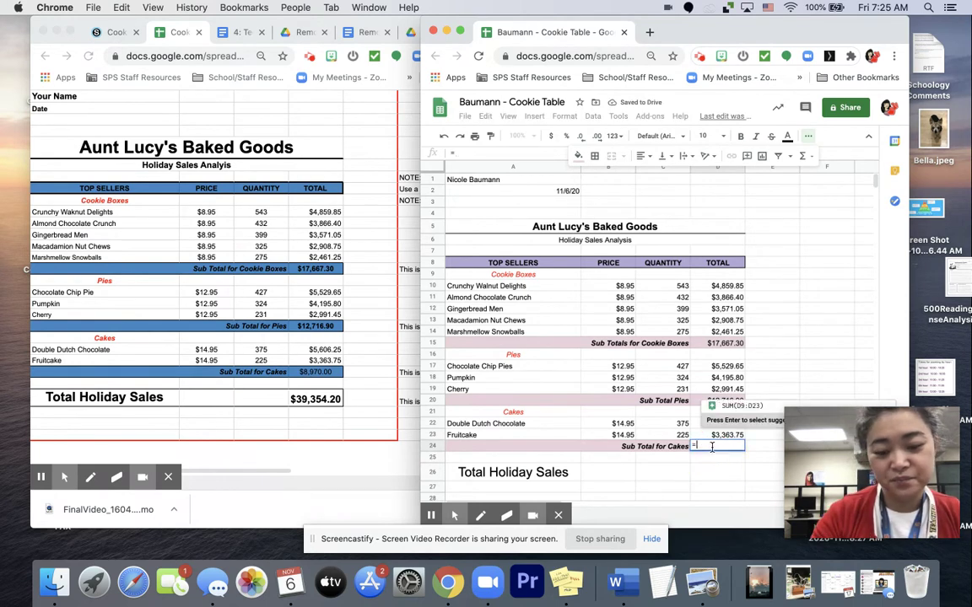
{"action": "type", "text": "sum"}
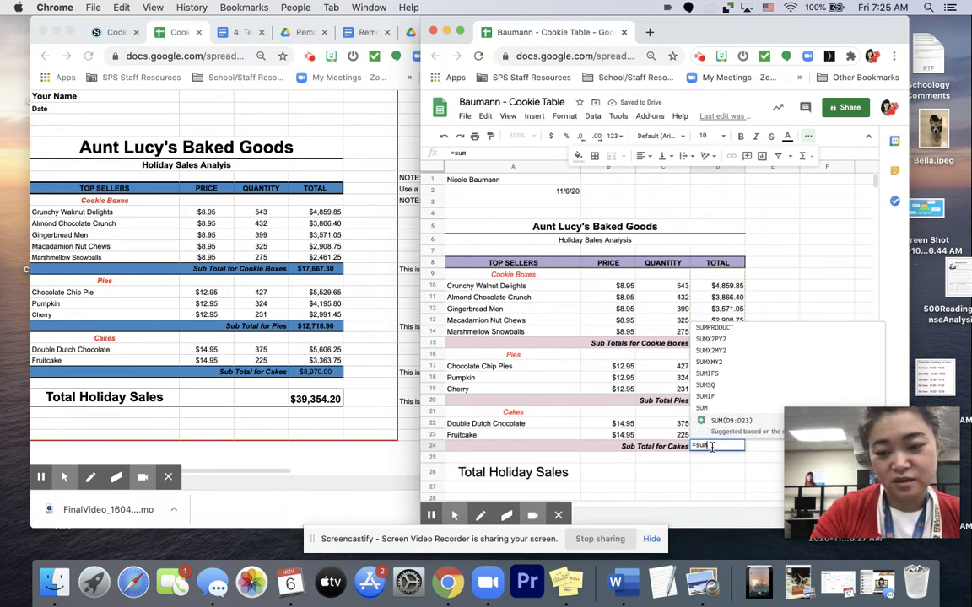
{"action": "type", "text": "("}
{"action": "left_click_drag", "start_coordinate": [716, 423], "coordinate": [718, 432]}
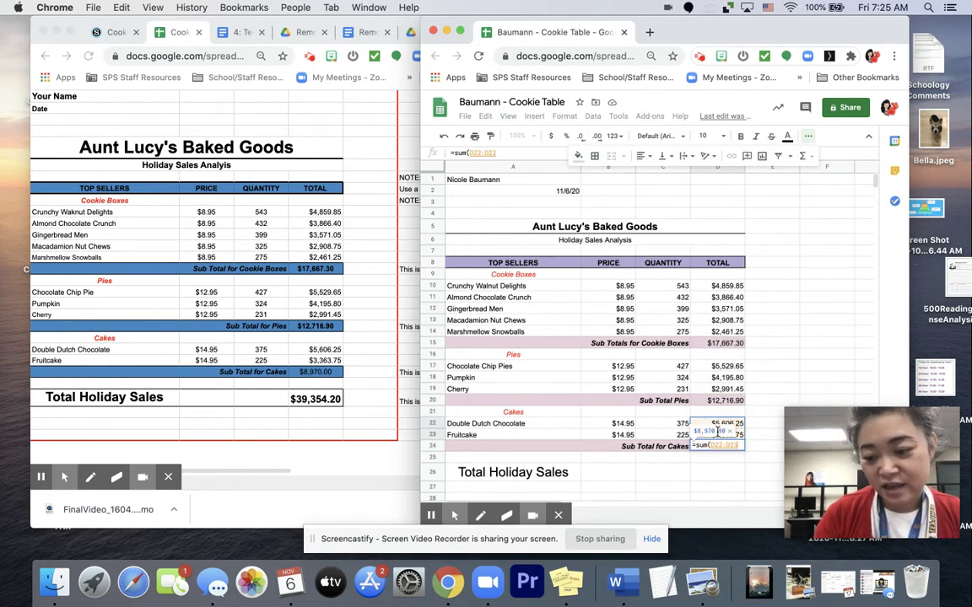
{"action": "key", "text": "Return"}
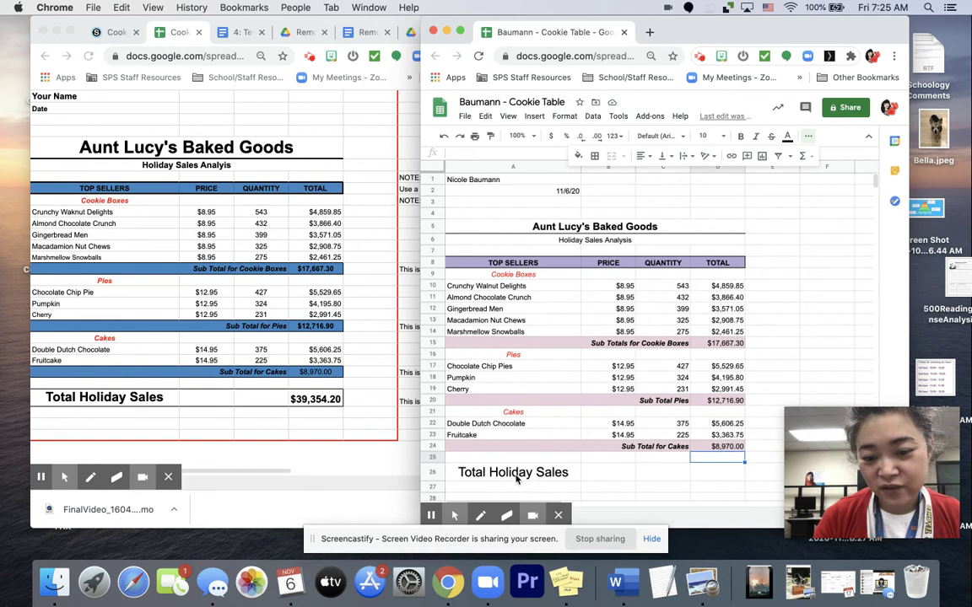
Calculate the total holiday sales in D26 by adding the three subtotals with the formula =D15+D20+D24
{"action": "left_click", "coordinate": [720, 479]}
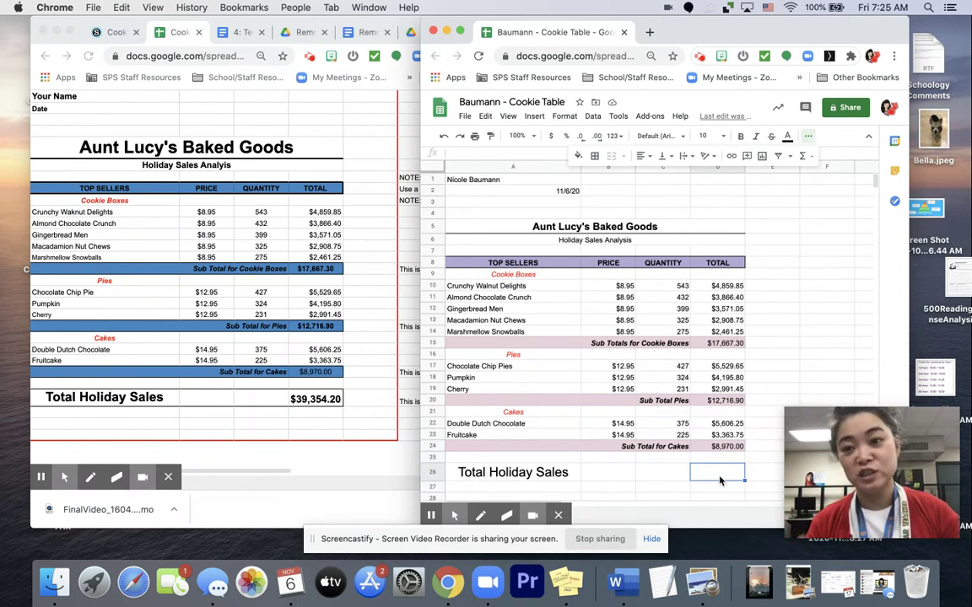
{"action": "type", "text": "="}
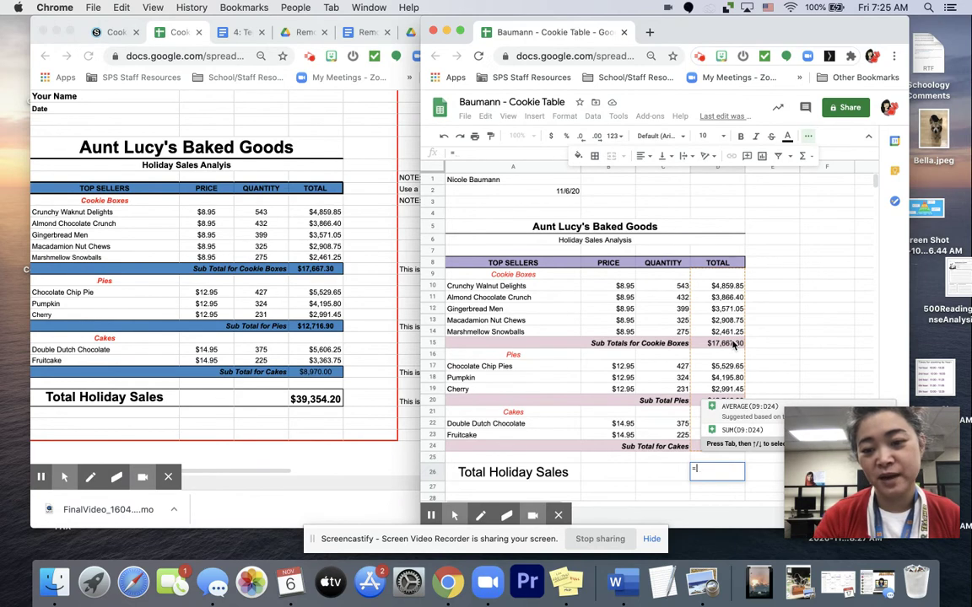
{"action": "left_click", "coordinate": [733, 344]}
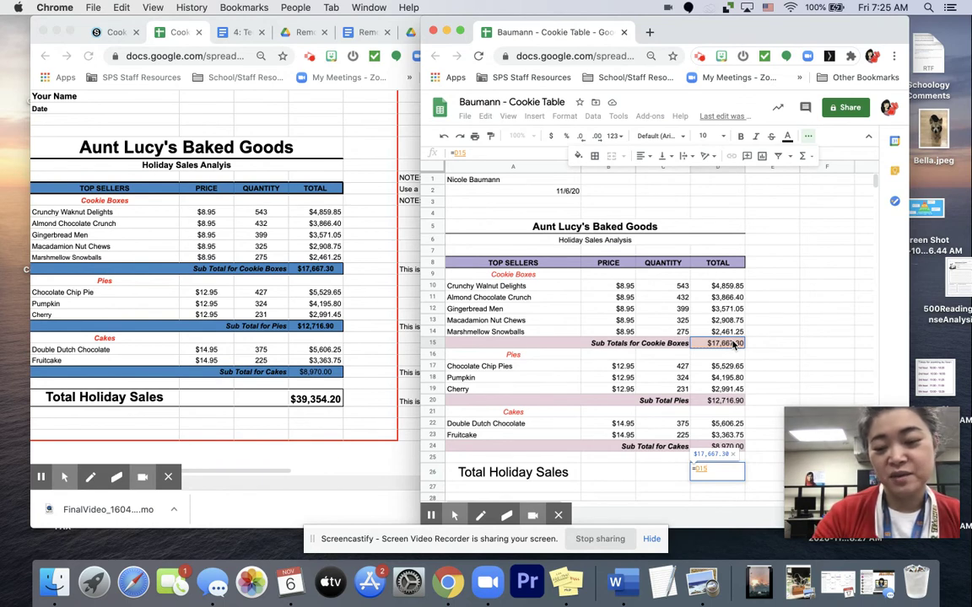
{"action": "type", "text": "+"}
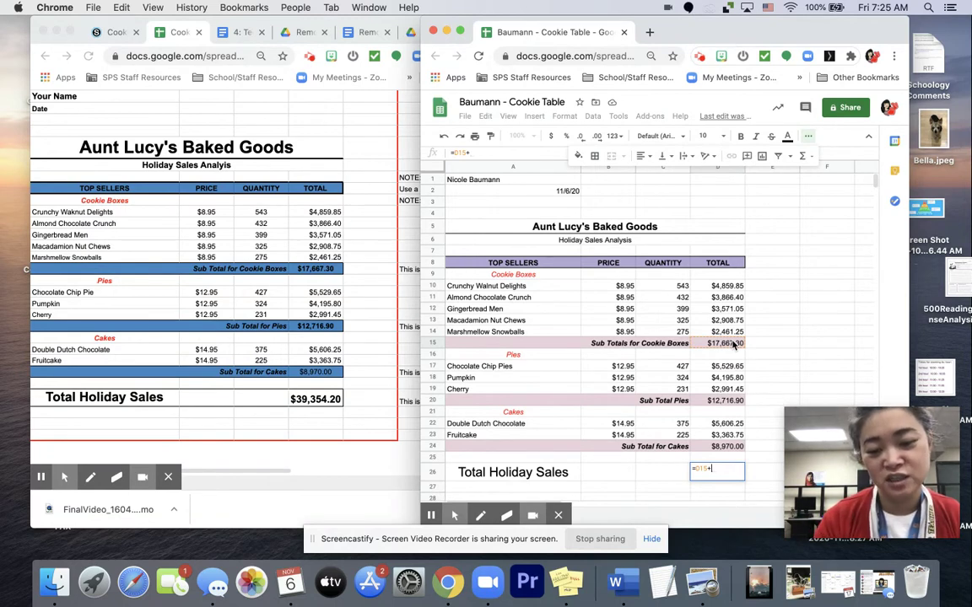
{"action": "left_click", "coordinate": [733, 402]}
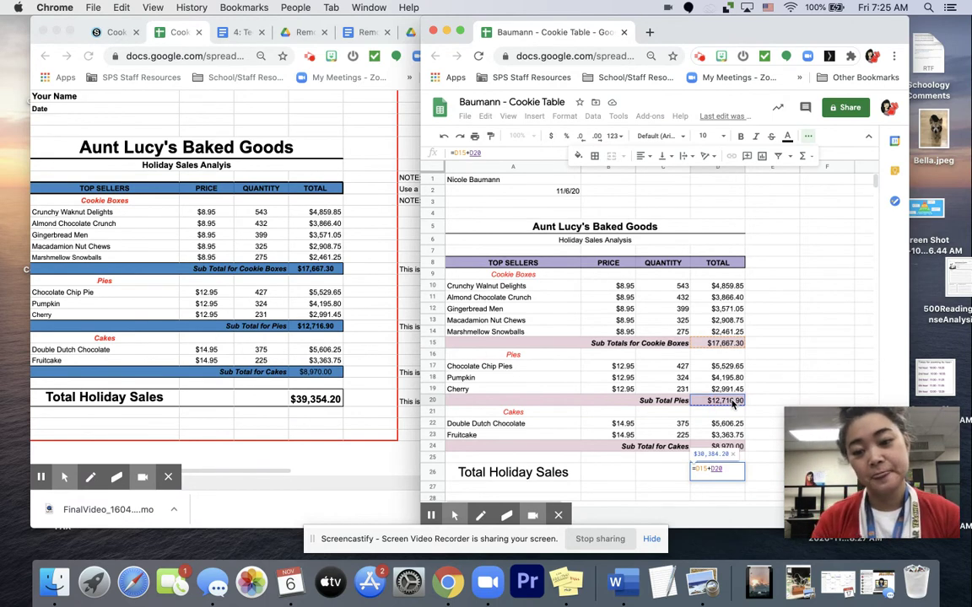
{"action": "type", "text": "+"}
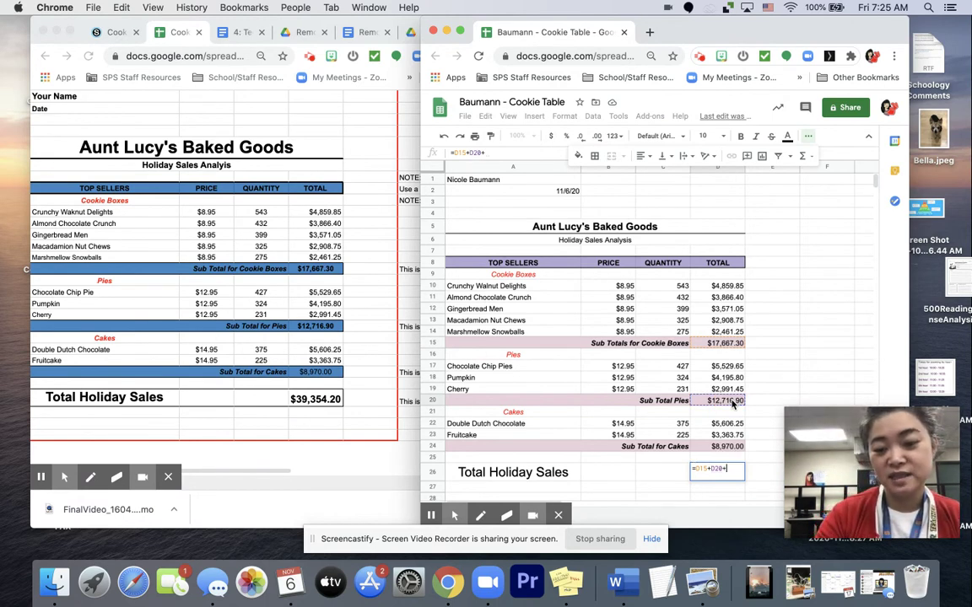
{"action": "left_click", "coordinate": [730, 448]}
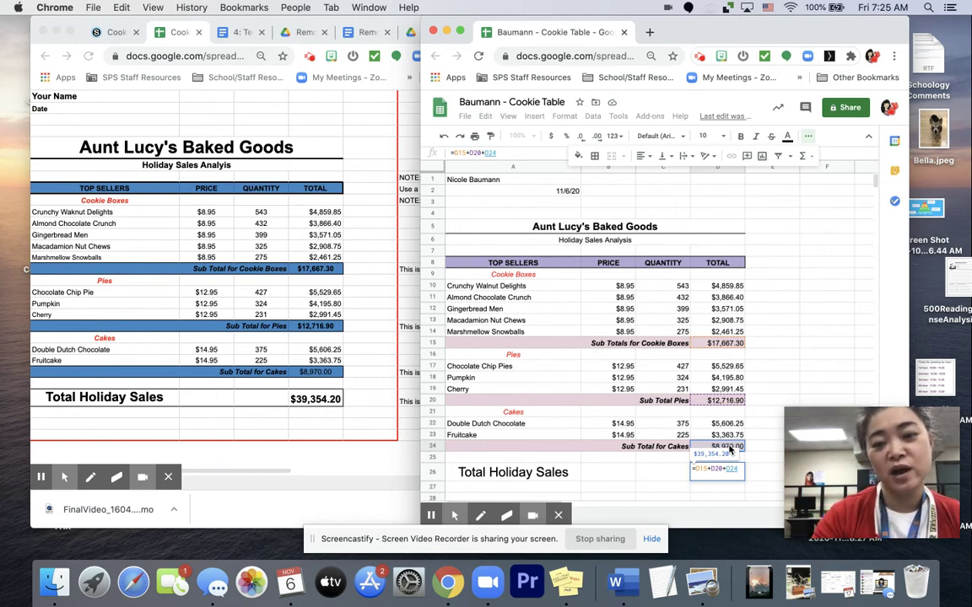
{"action": "key", "text": "Return"}
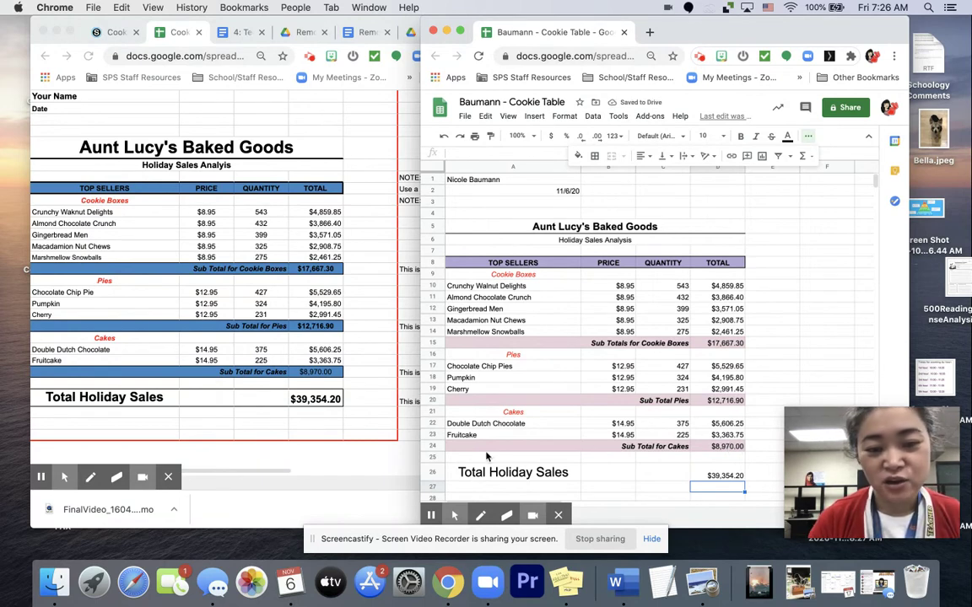
Set the Total Holiday Sales row A26:D26 to font size 18 and widen column D to fit the enlarged total
{"action": "left_click", "coordinate": [514, 473]}
{"action": "left_click", "coordinate": [716, 476], "text": "shift"}
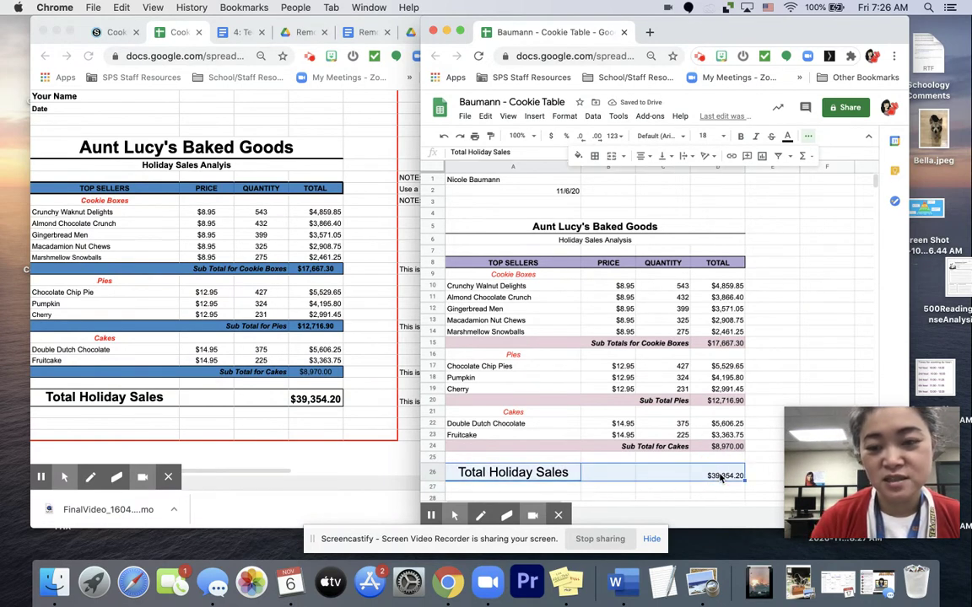
{"action": "left_click", "coordinate": [711, 136]}
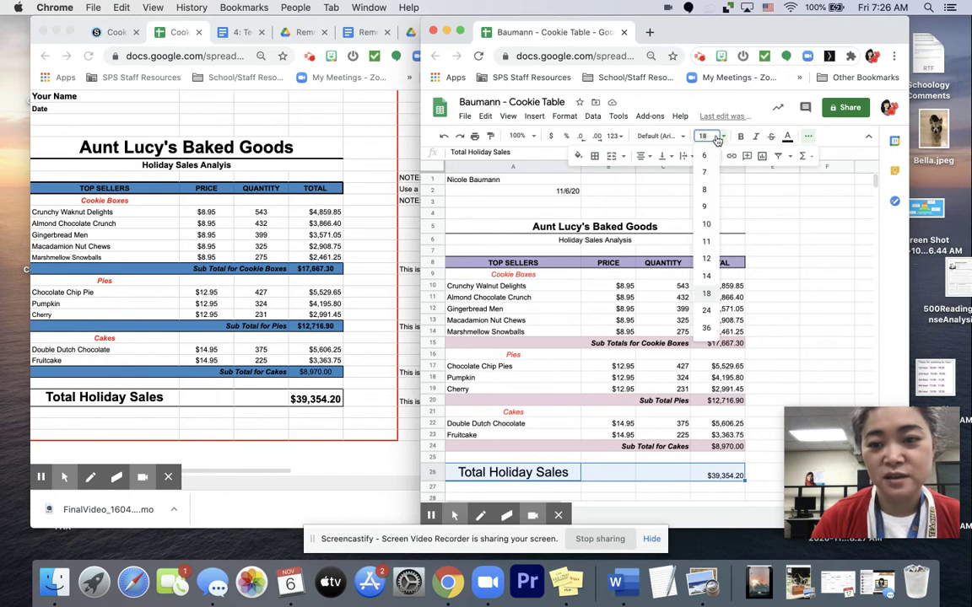
{"action": "left_click", "coordinate": [712, 293]}
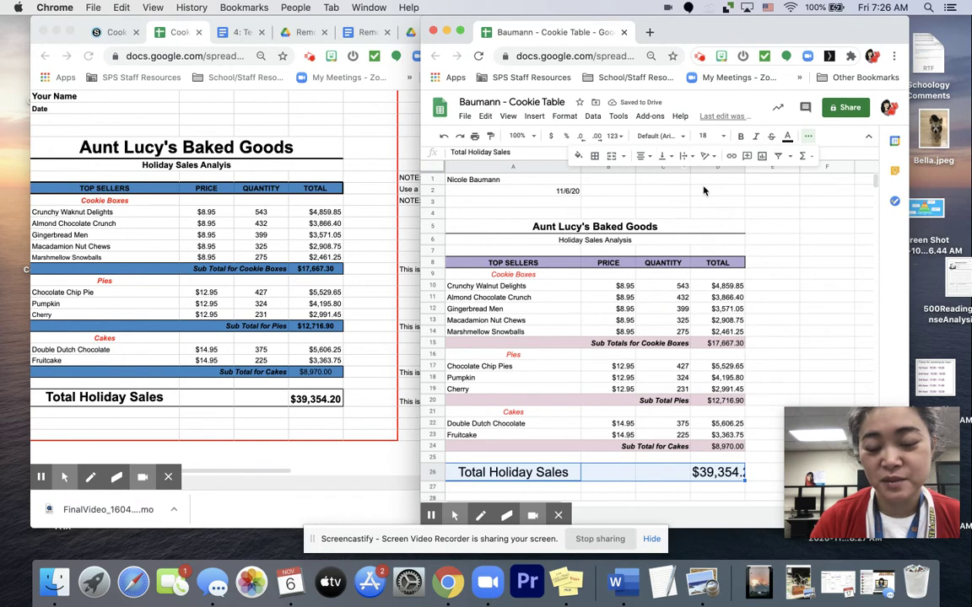
{"action": "left_click", "coordinate": [778, 213]}
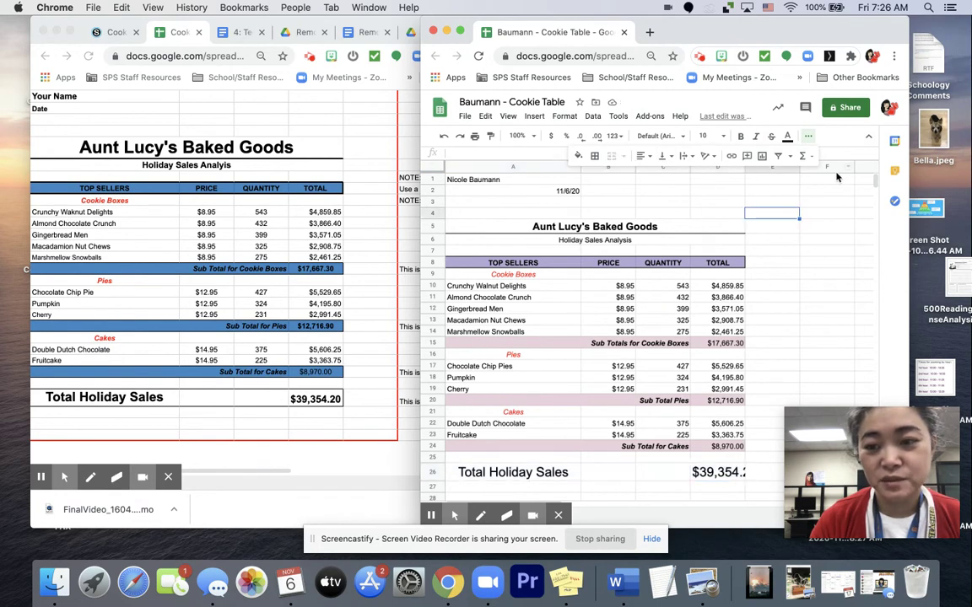
{"action": "left_click_drag", "start_coordinate": [744, 166], "coordinate": [778, 166]}
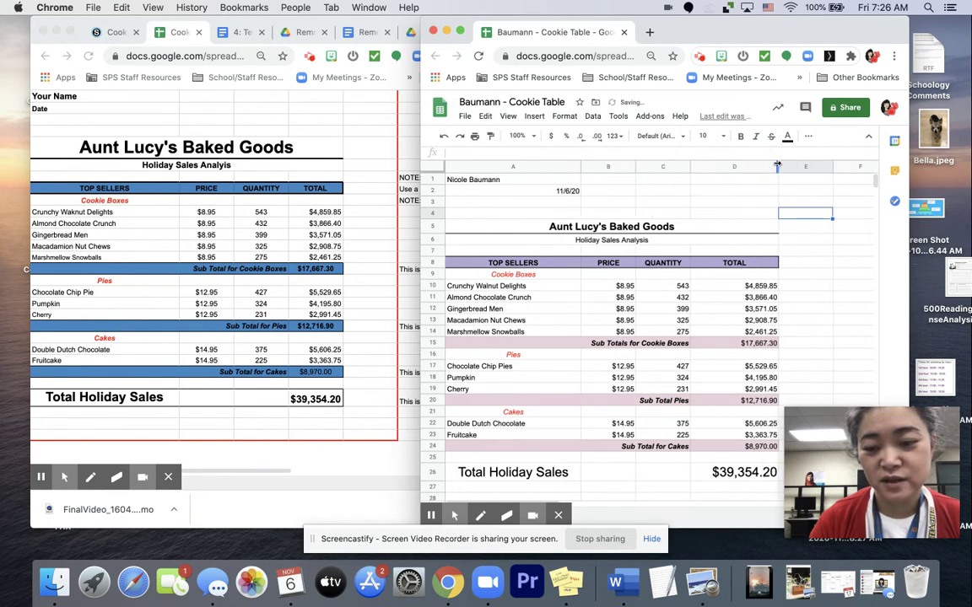
Add an outer border around the Total Holiday Sales row A26:D26
{"action": "left_click_drag", "start_coordinate": [494, 474], "coordinate": [711, 477]}
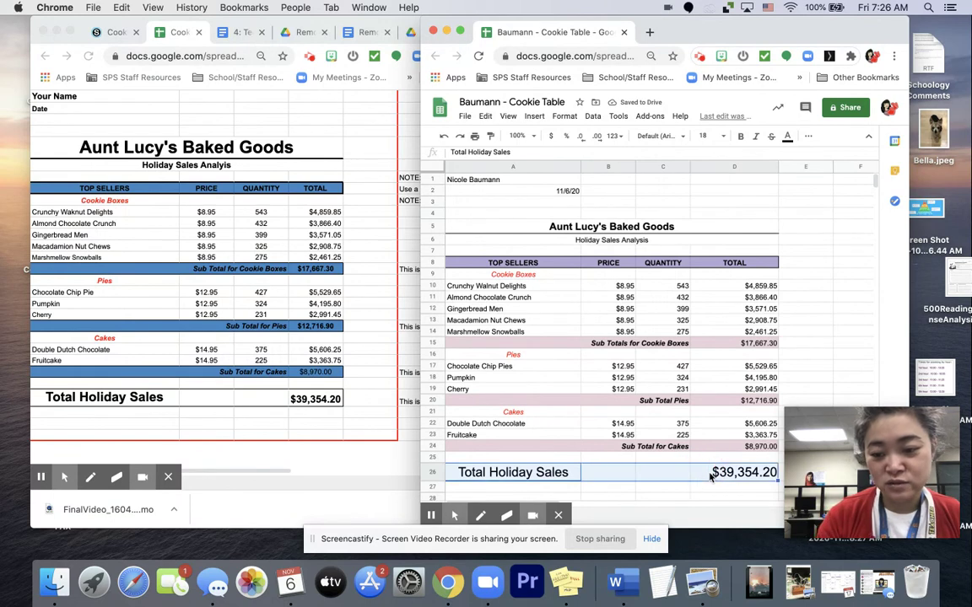
{"action": "left_click", "coordinate": [808, 138]}
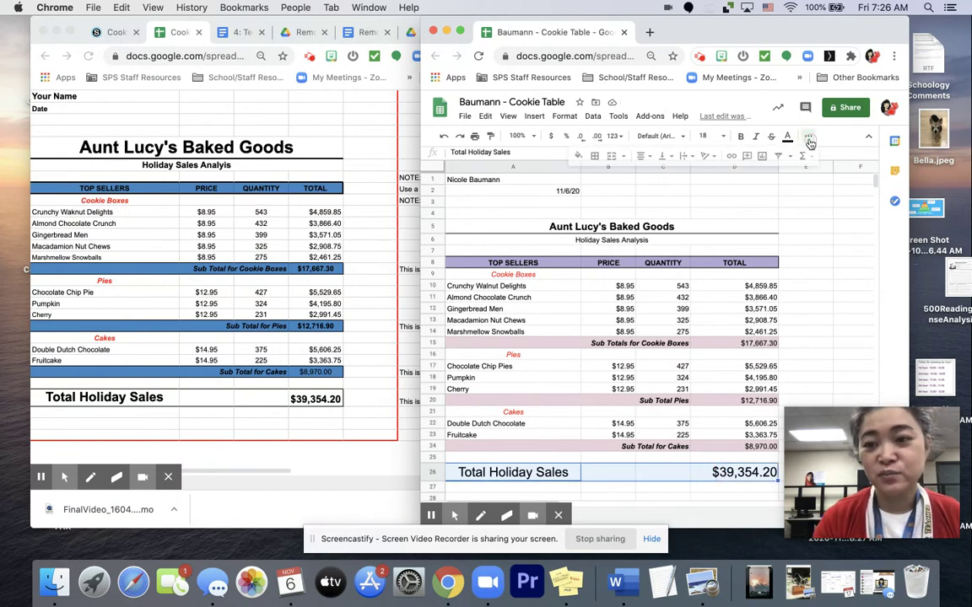
{"action": "left_click", "coordinate": [595, 156]}
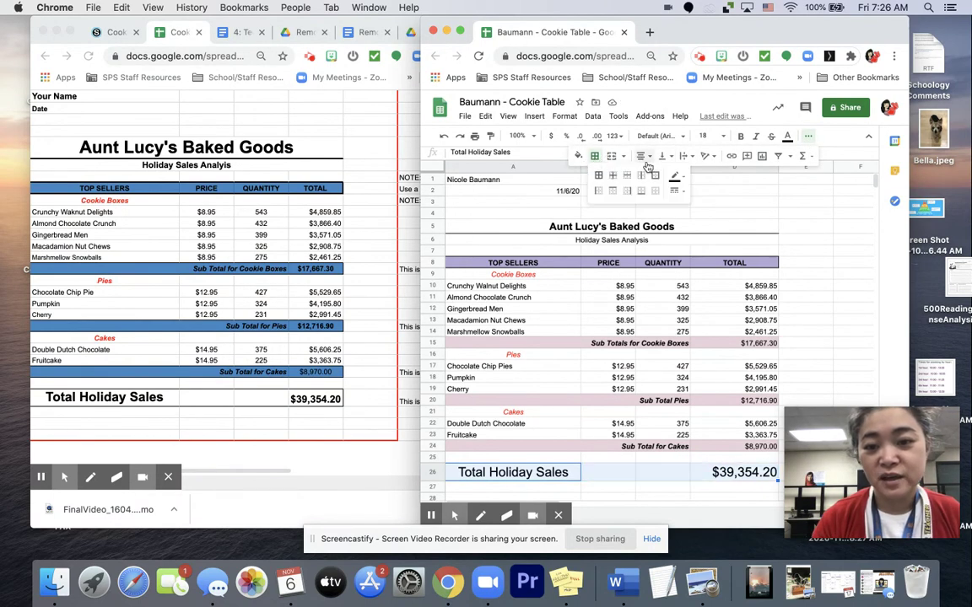
{"action": "left_click", "coordinate": [657, 178]}
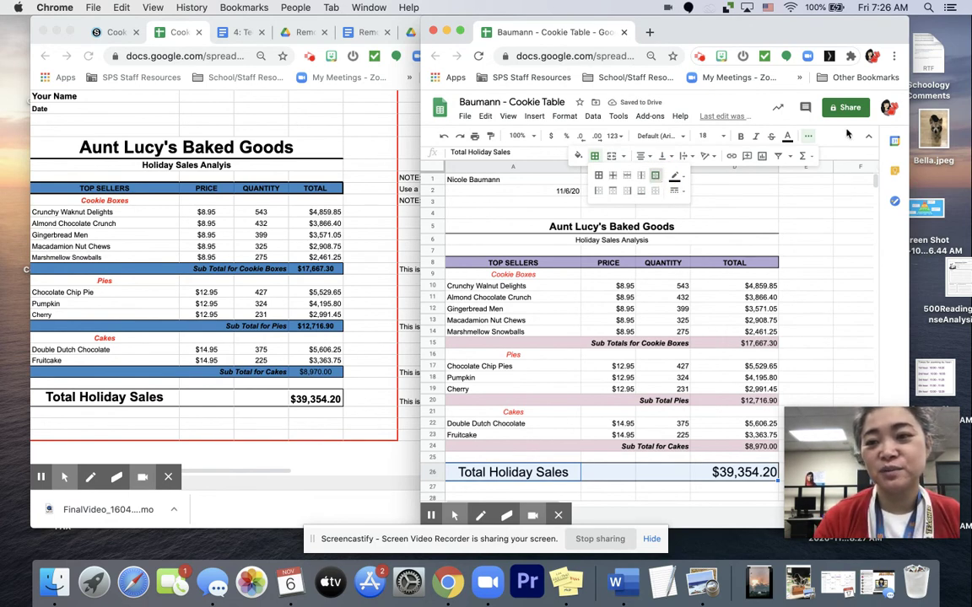
Change the spreadsheet's link sharing to Saugatuck Public Schools and copy the share link
{"action": "left_click", "coordinate": [846, 109]}
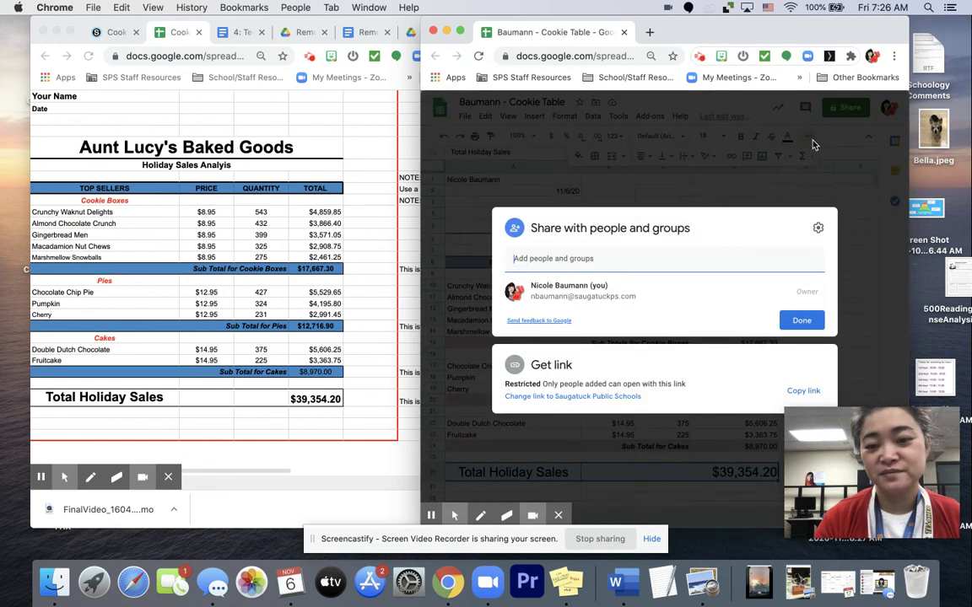
{"action": "left_click", "coordinate": [557, 397]}
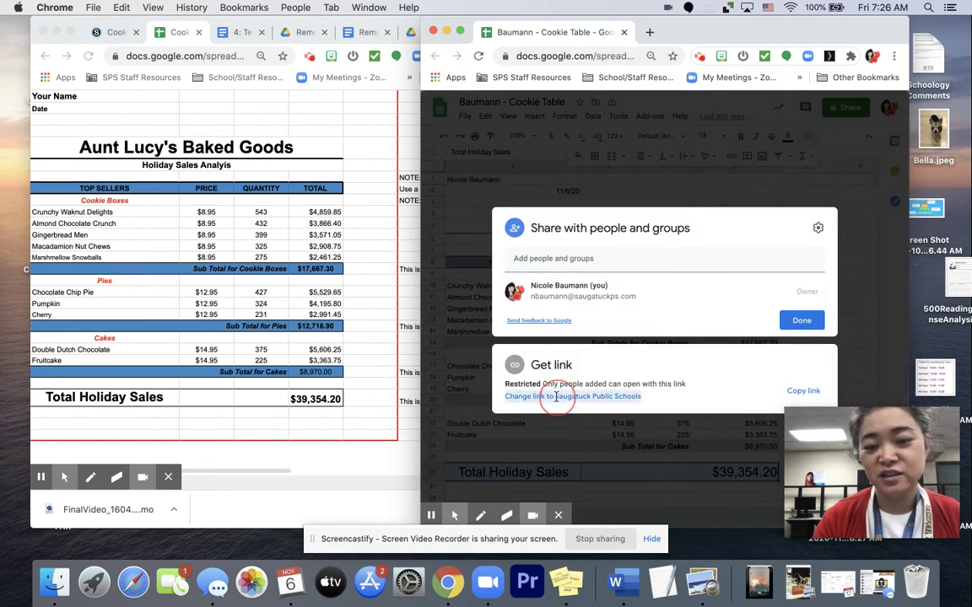
{"action": "left_click", "coordinate": [820, 327]}
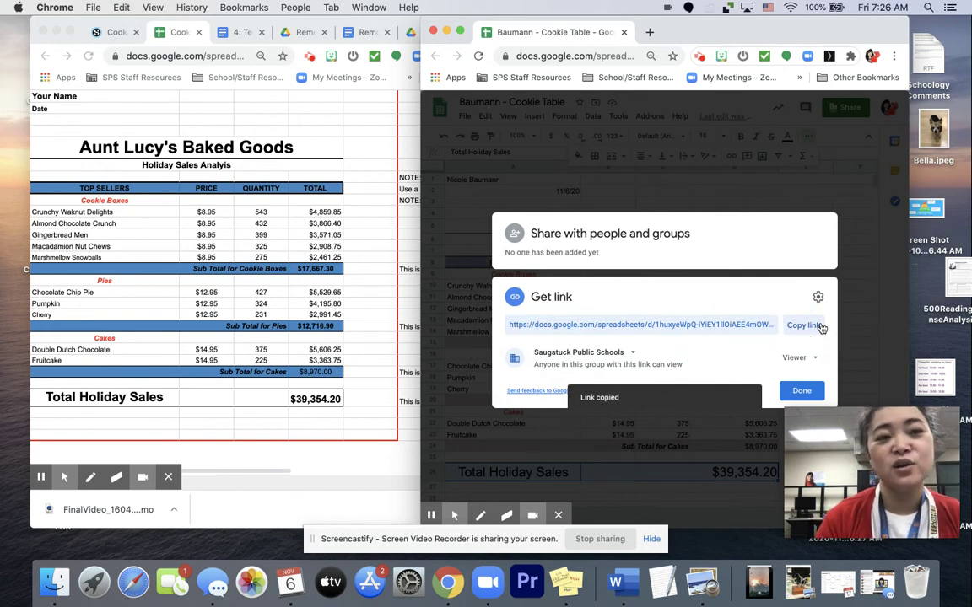